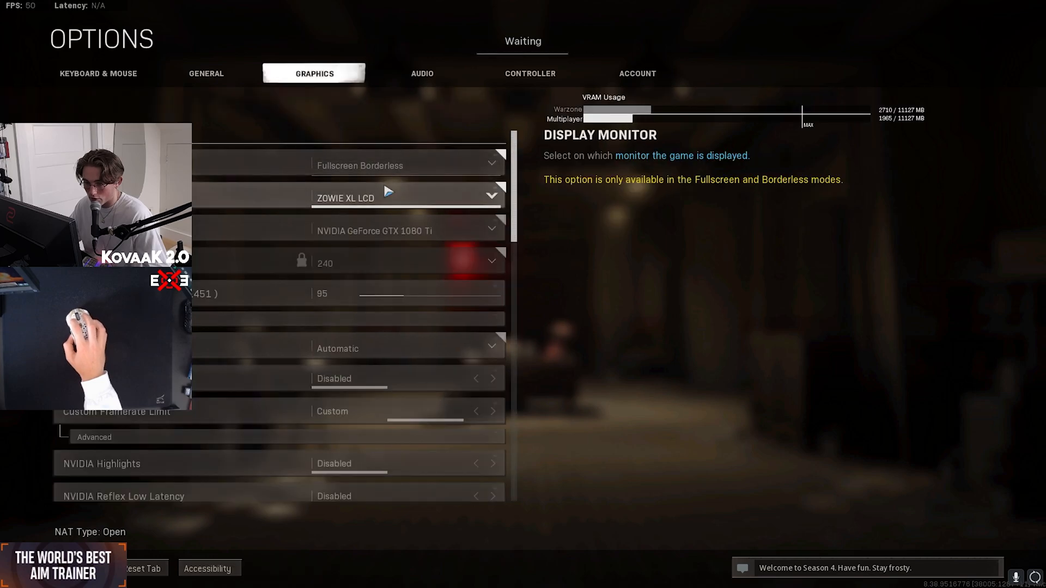
- Set the render resolution to 200, and set the texture resolution and the two detail settings below it to High
drag(392, 297, 501, 298)
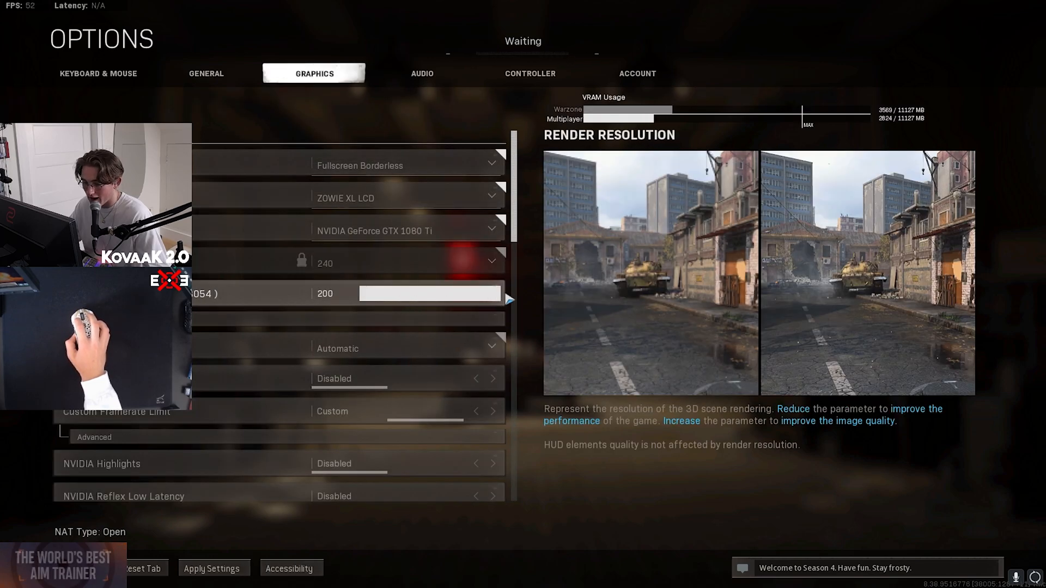
scroll(515, 256, down, 3)
scroll(517, 265, down, 1)
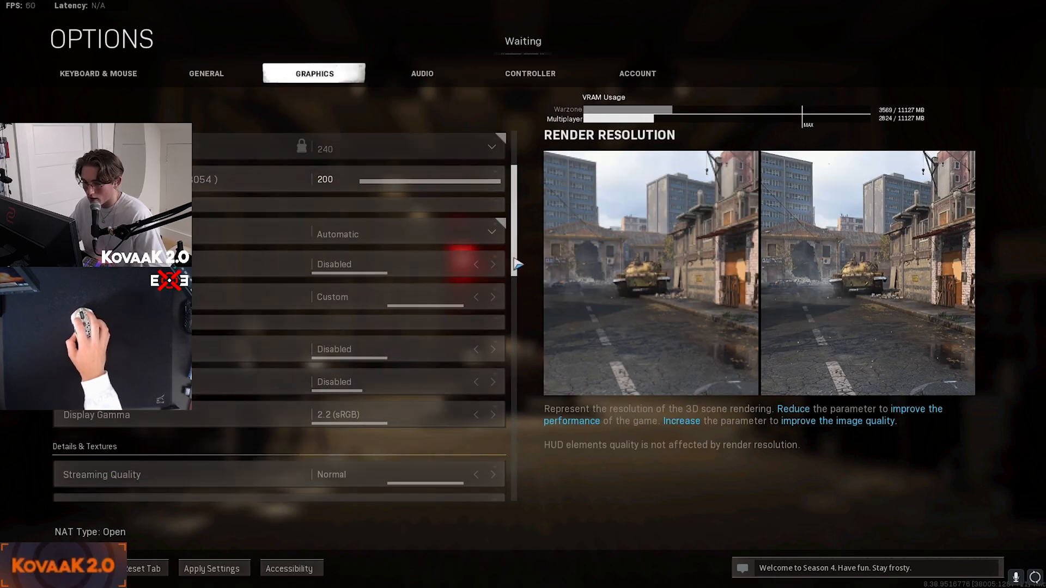
scroll(518, 264, down, 5)
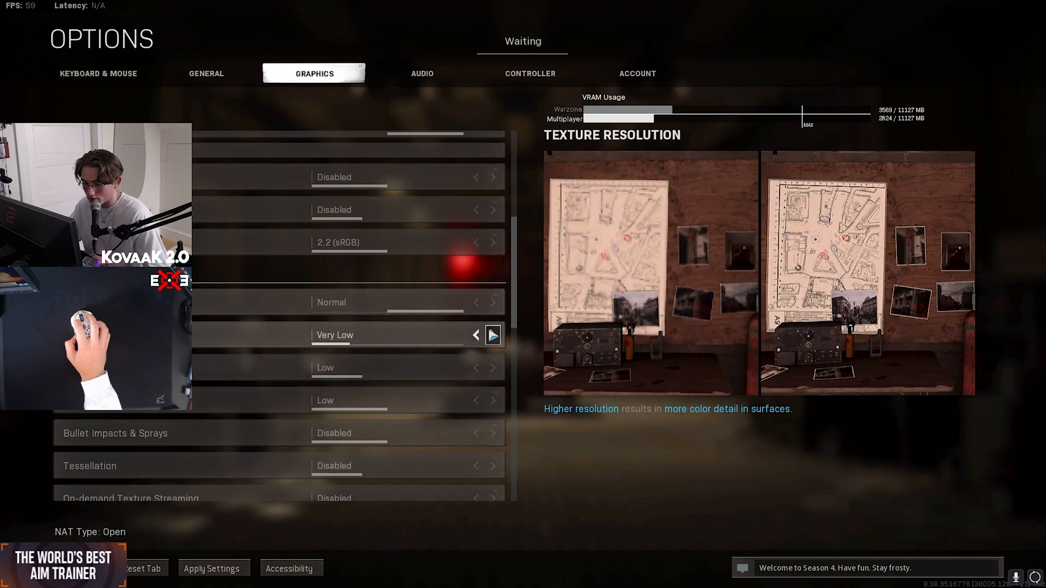
click(477, 369)
click(476, 401)
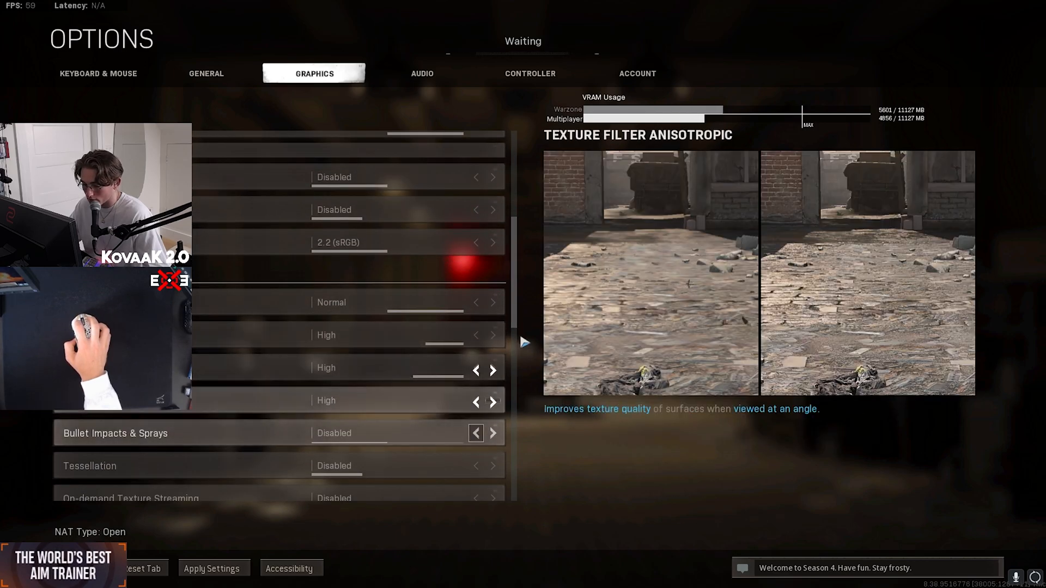
- Enable bullet impacts & sprays and on-demand texture streaming, and set tessellation to All
scroll(517, 334, down, 4)
click(476, 302)
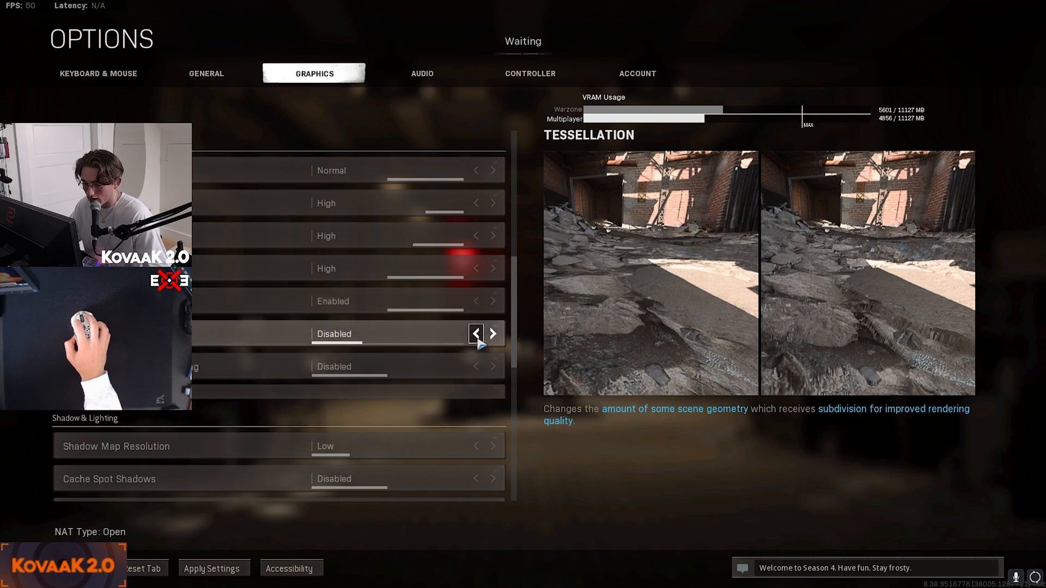
click(476, 334)
click(476, 367)
- Set shadow map resolution to Extra and particle lighting to Ultra, and enable cached spot and sun shadows
scroll(484, 366, down, 4)
click(479, 299)
click(479, 331)
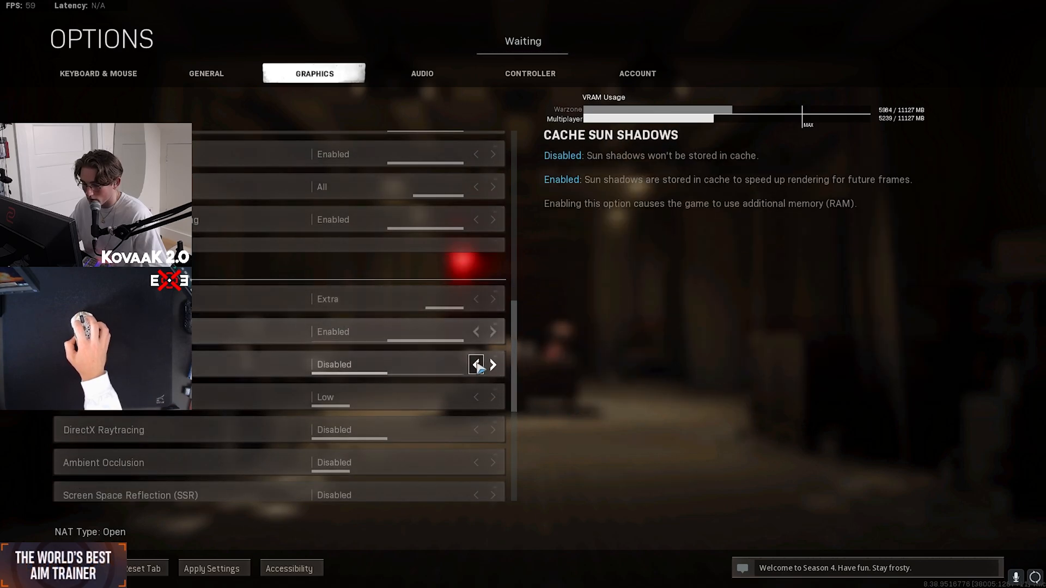
click(478, 364)
click(478, 398)
- Enable DirectX raytracing, ambient occlusion and screen space reflection, and leave the options
scroll(517, 397, down, 2)
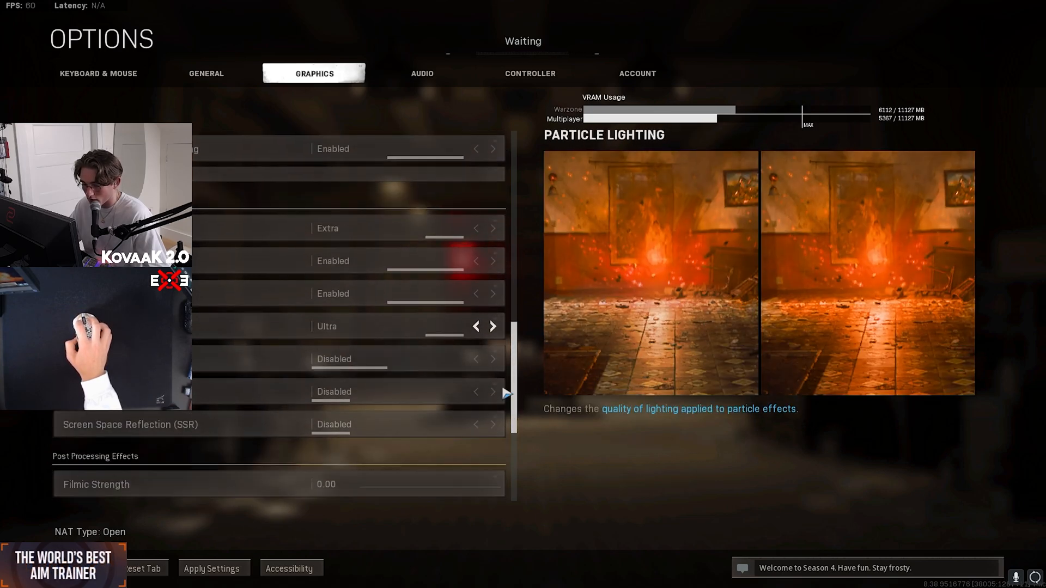
click(476, 359)
click(476, 392)
click(476, 424)
key(Escape)
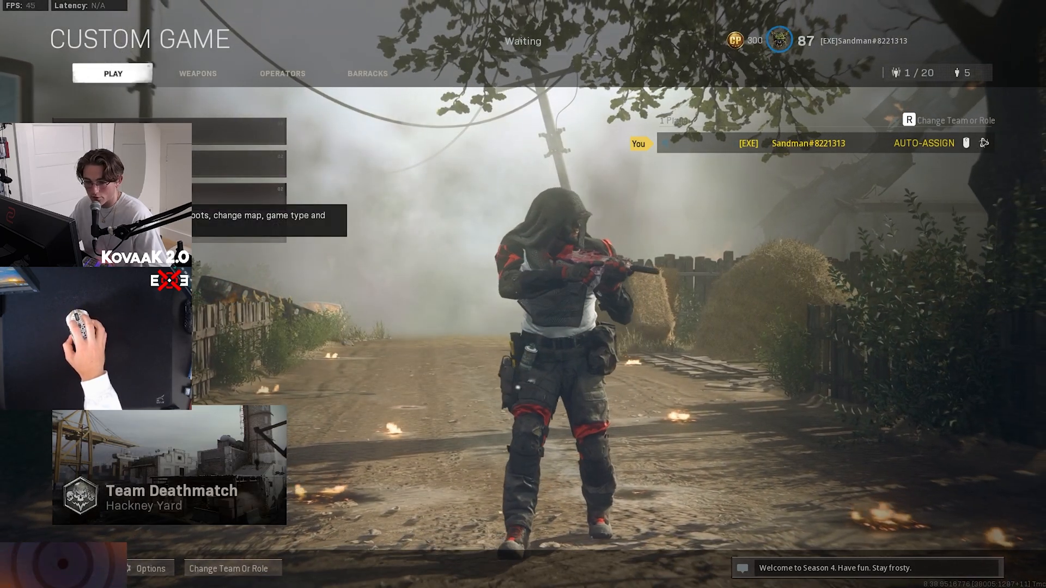
- Open the custom game's setup and choose Hovec Sawmill as the map
click(144, 195)
click(188, 130)
scroll(166, 261, down, 8)
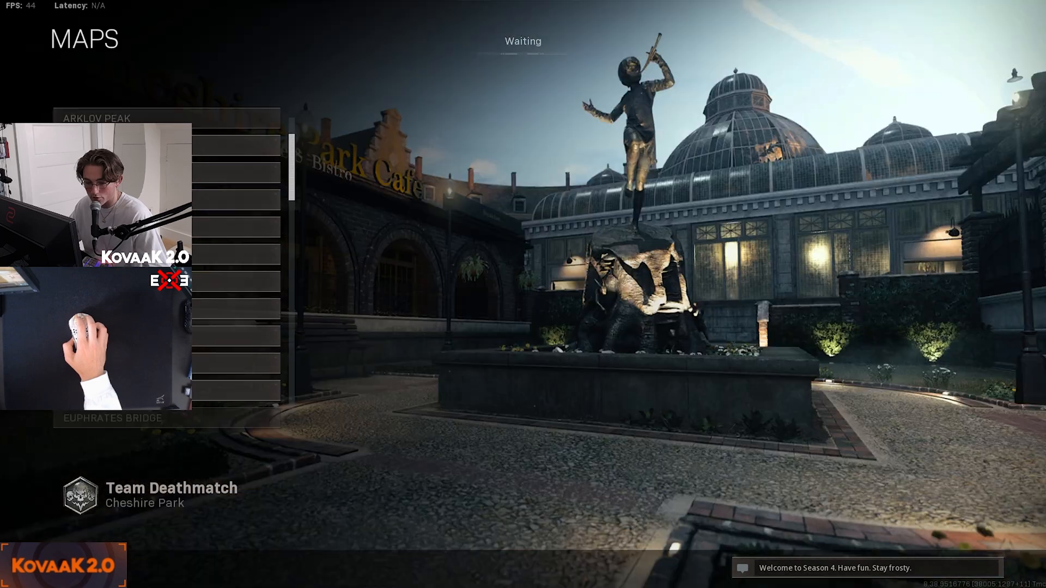
scroll(236, 333, down, 2)
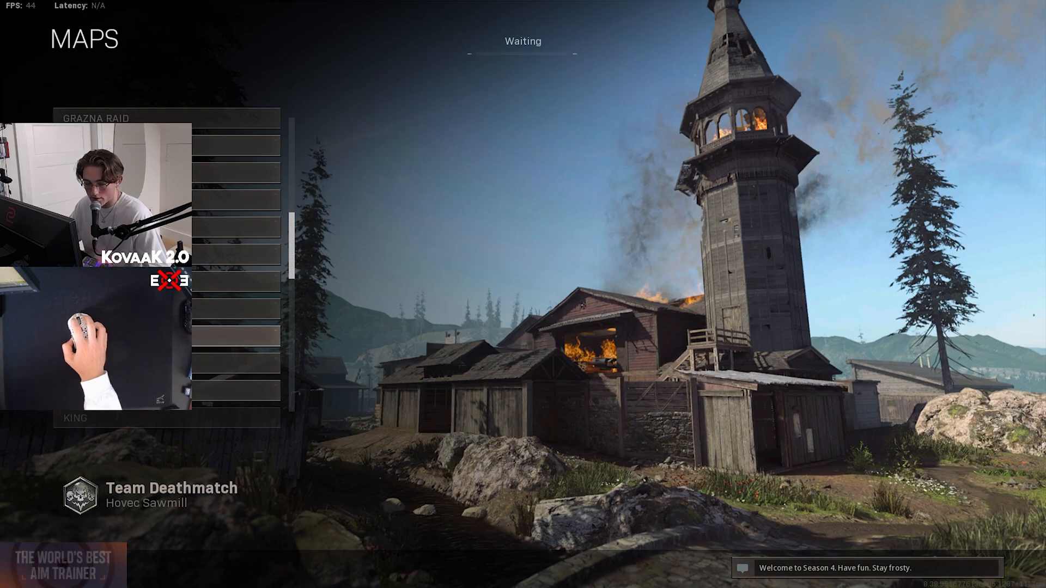
click(236, 335)
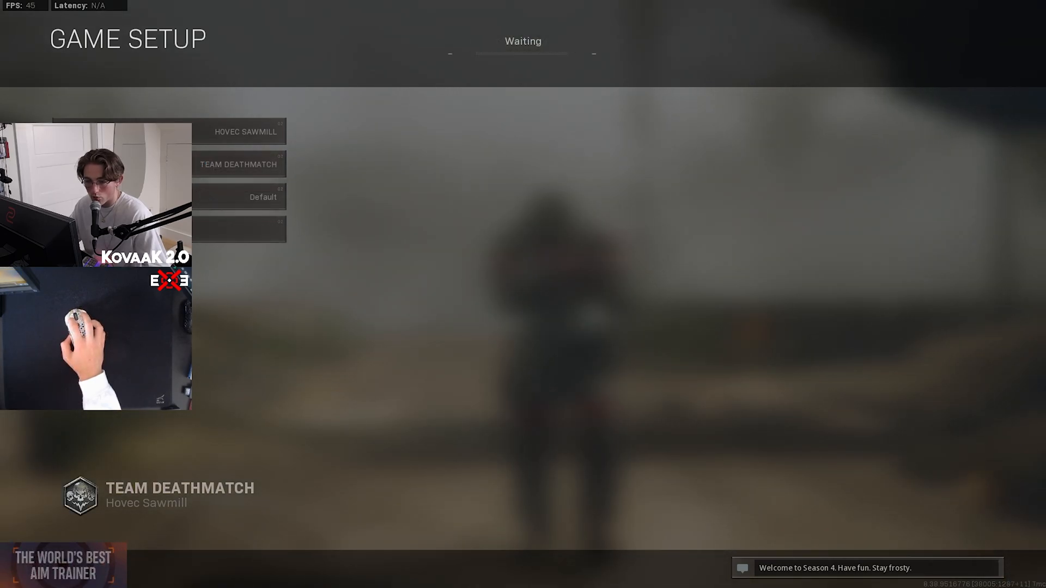
- Change the game rules to Hardcore Team Deathmatch and return to the custom game lobby
click(169, 229)
click(453, 74)
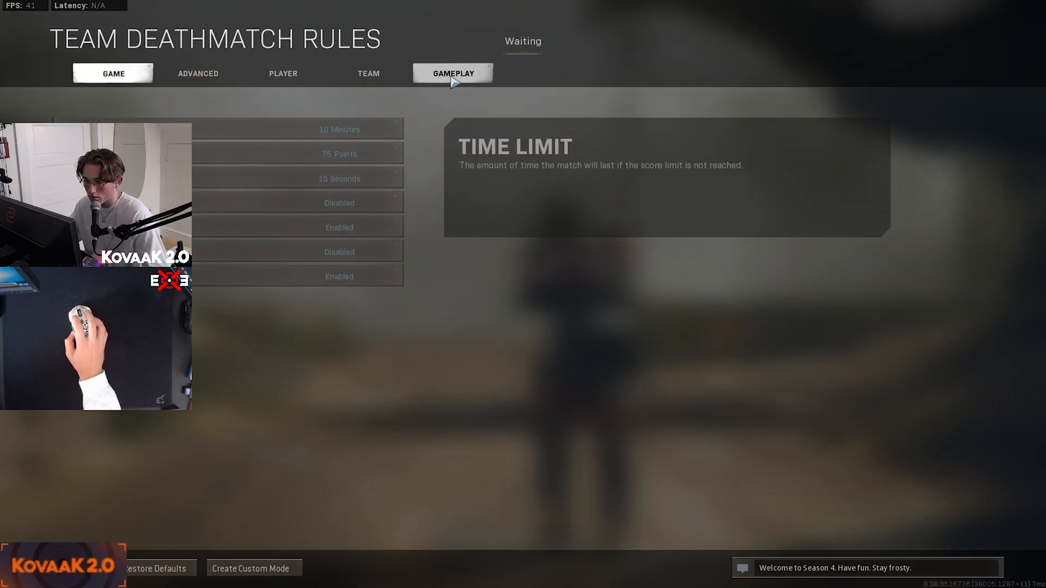
key(Escape)
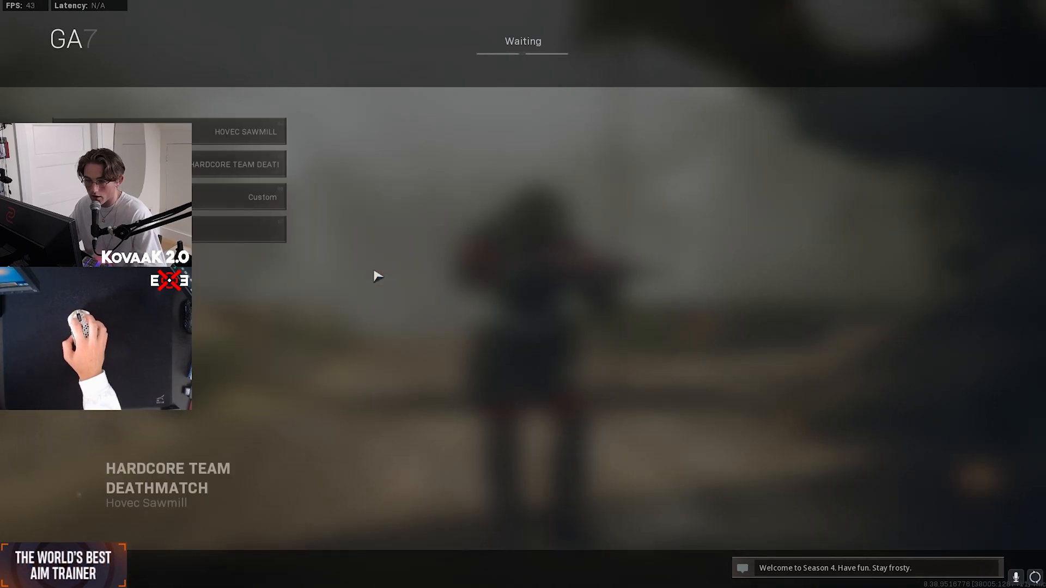
key(Escape)
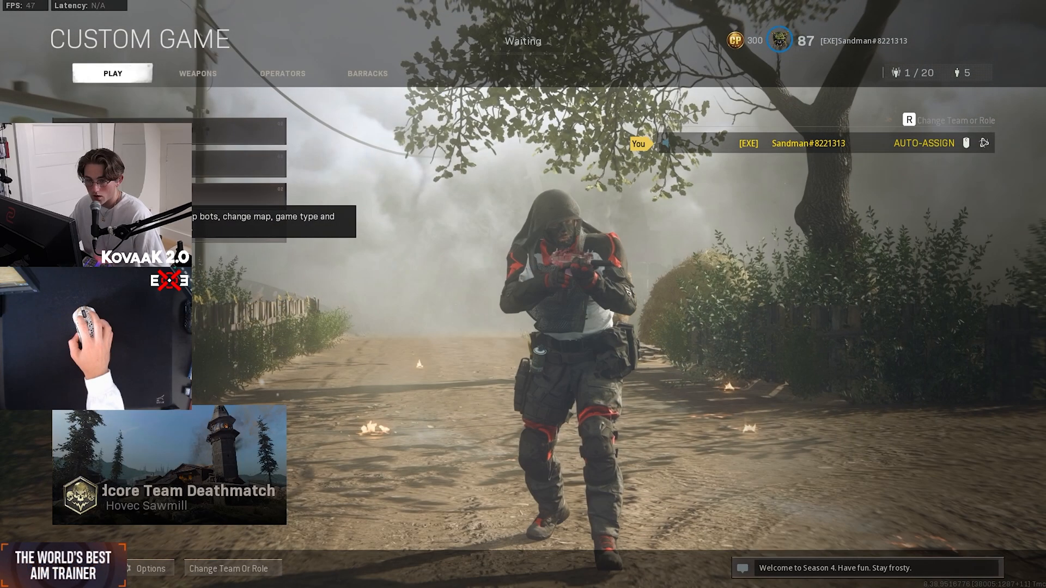
- Open the weapon loadouts for the custom game
click(193, 76)
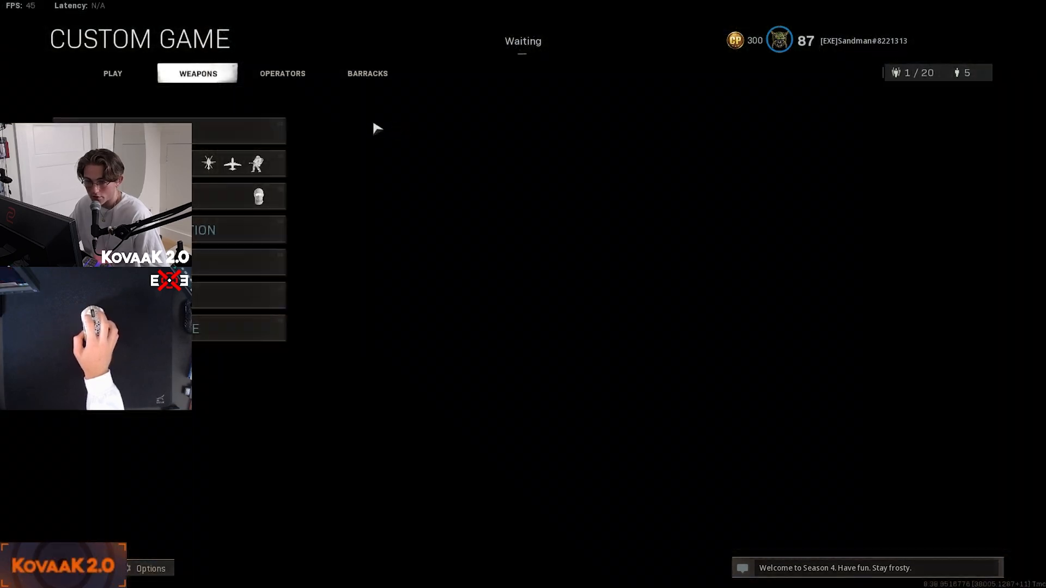
click(234, 133)
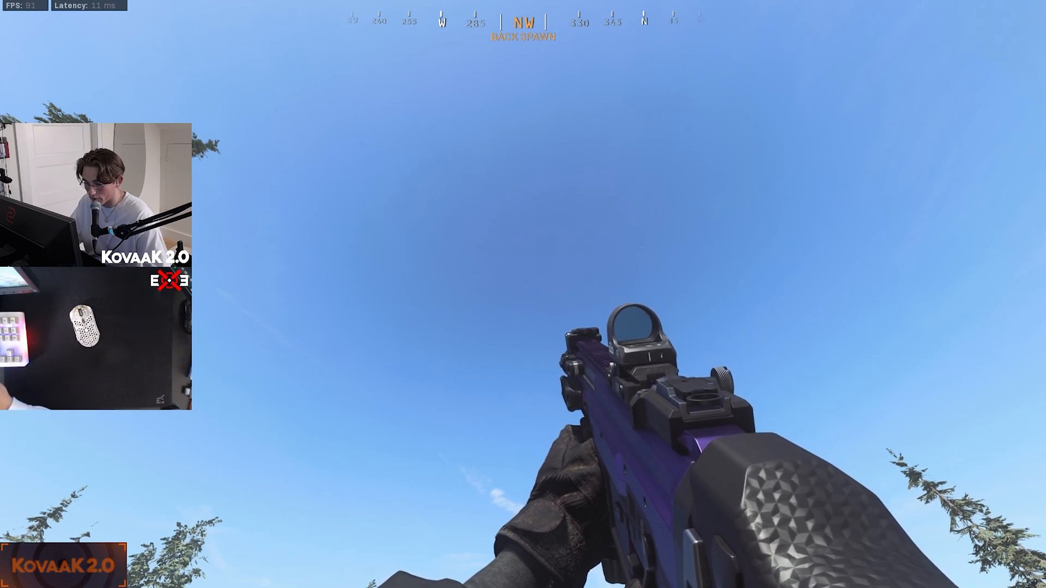
- At the sawmill entrance, hold up the purple rifle against the sky and capture screenshots of it from several poses
key(i)
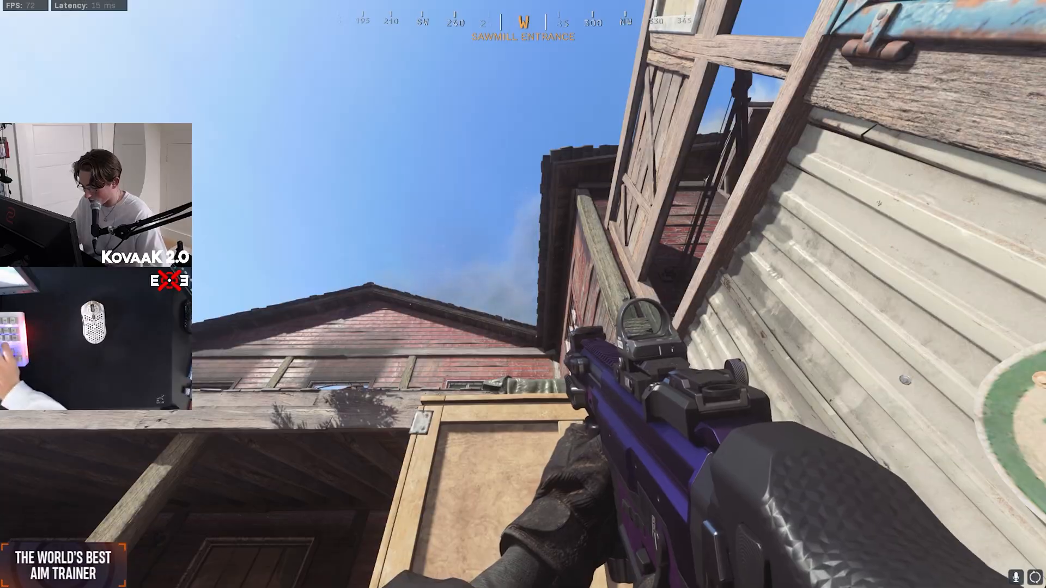
key(space)
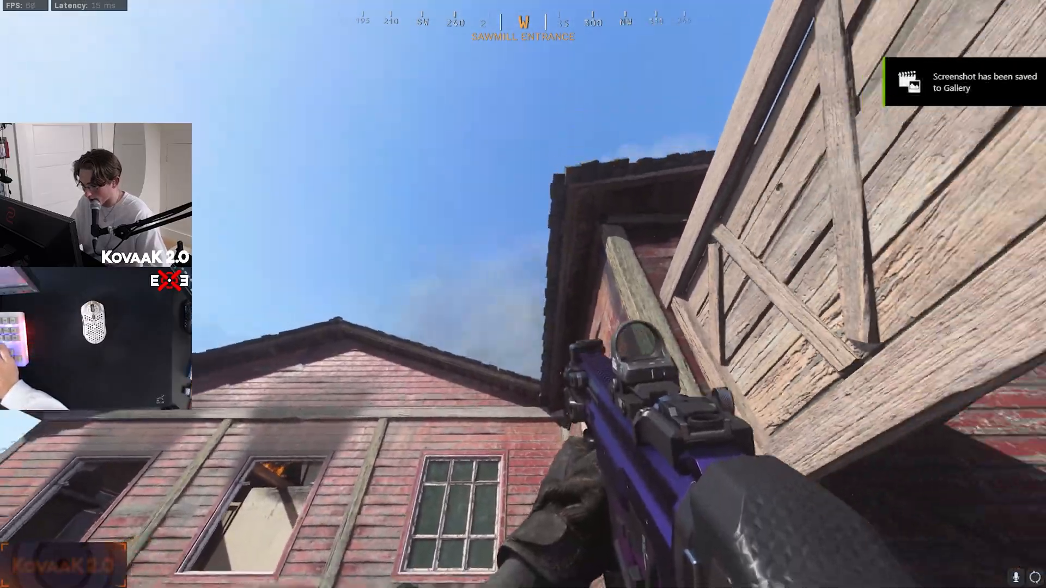
key(space)
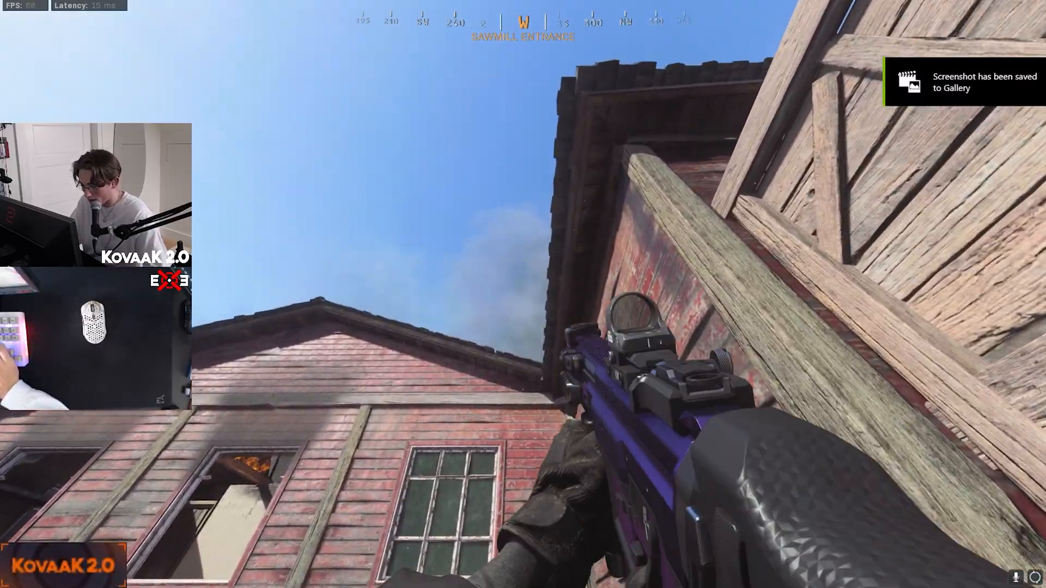
key(space)
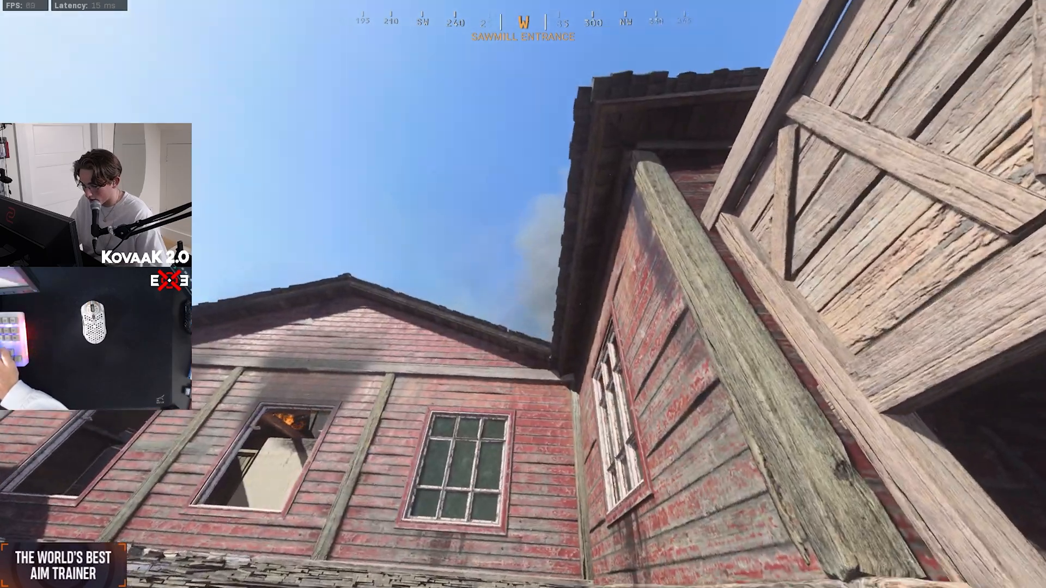
key(s)
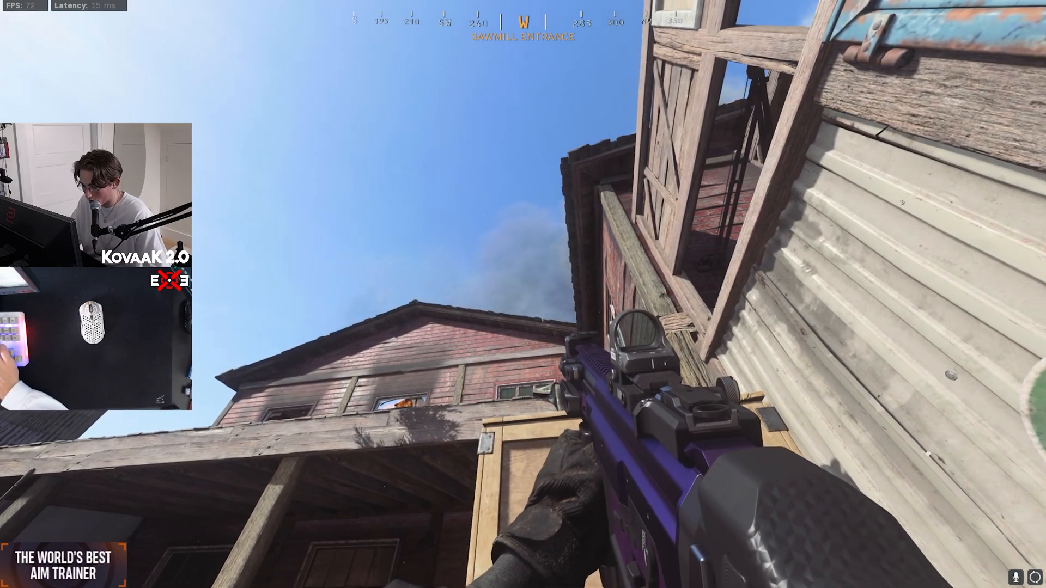
key(space)
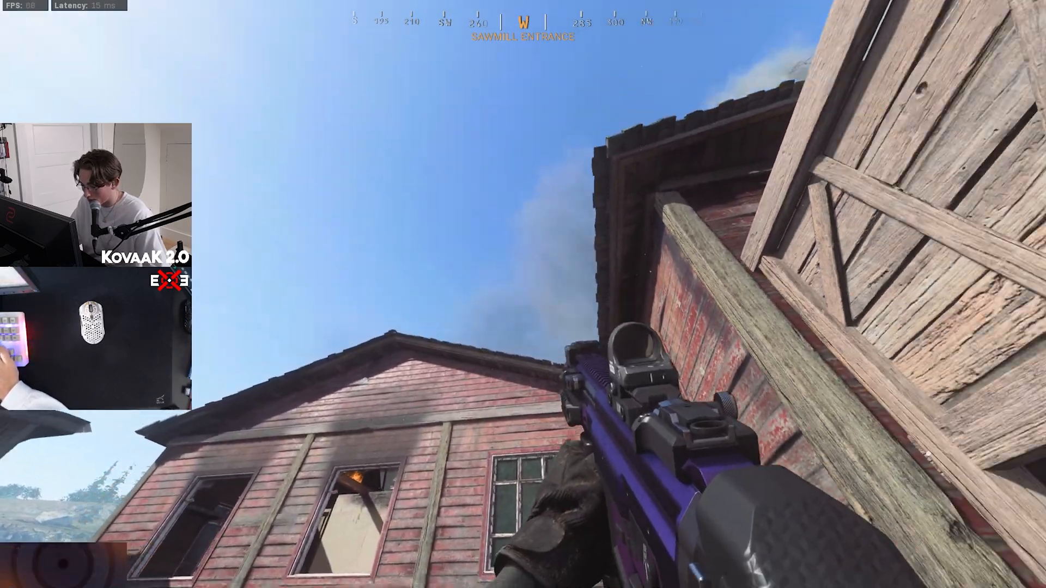
key(space)
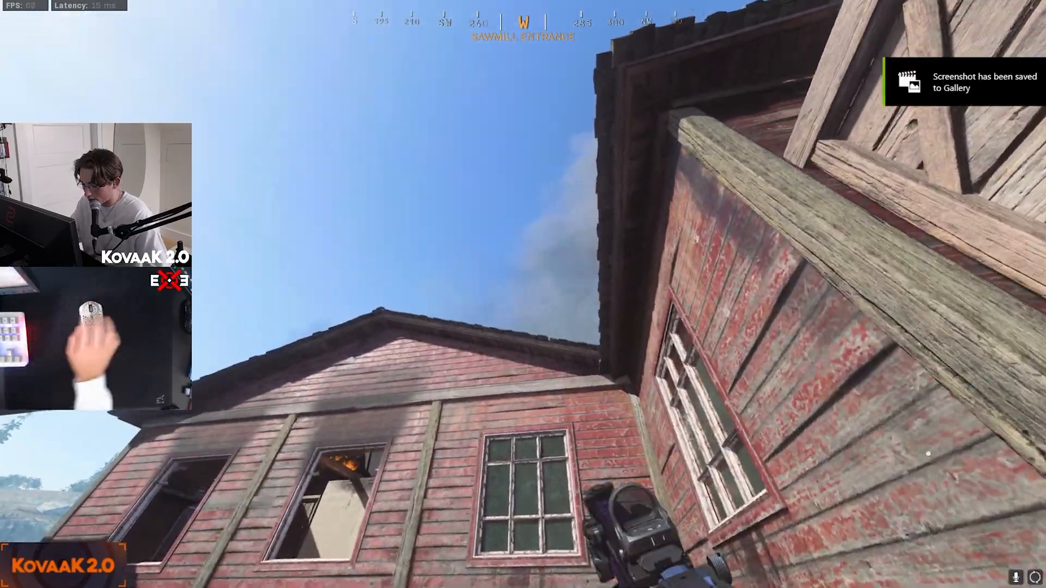
key(s)
key(w)
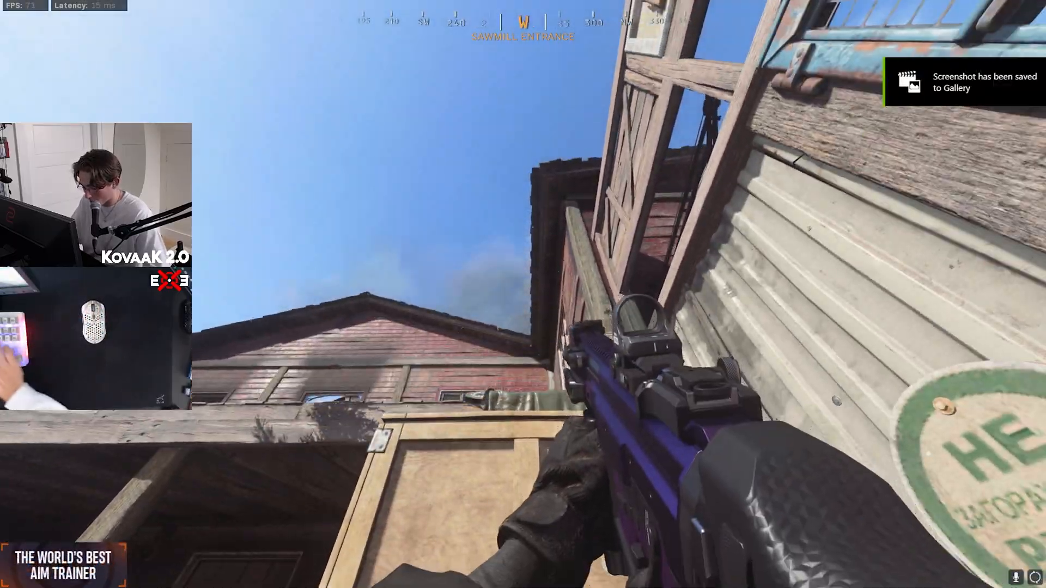
key(space)
key(s)
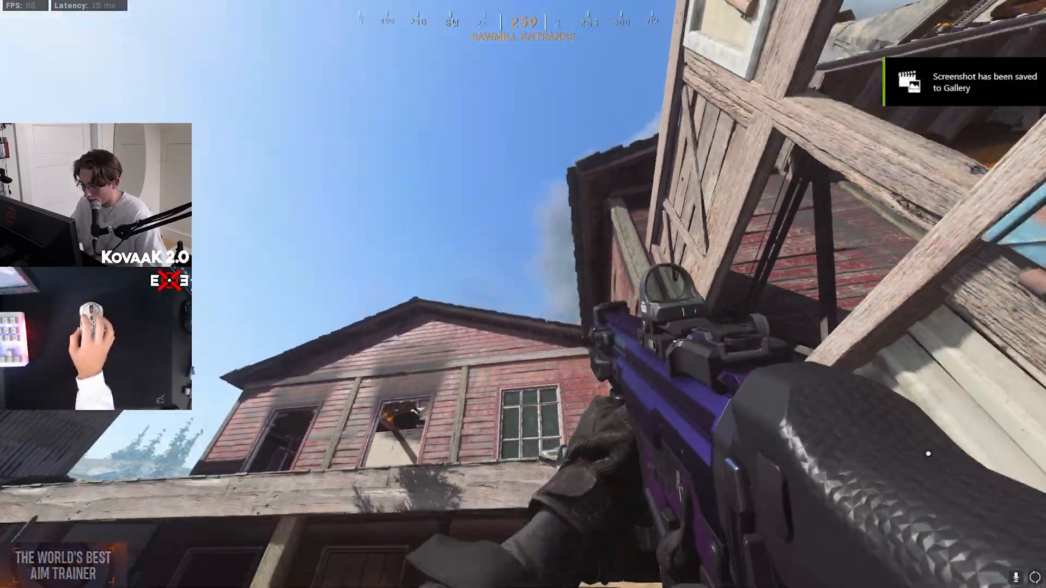
key(w)
key(w)
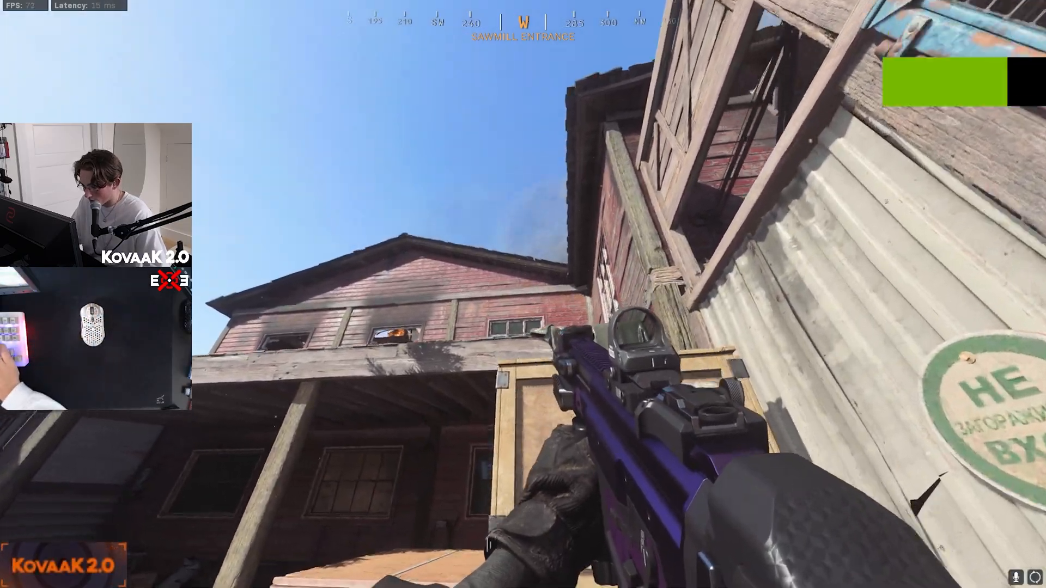
key(space)
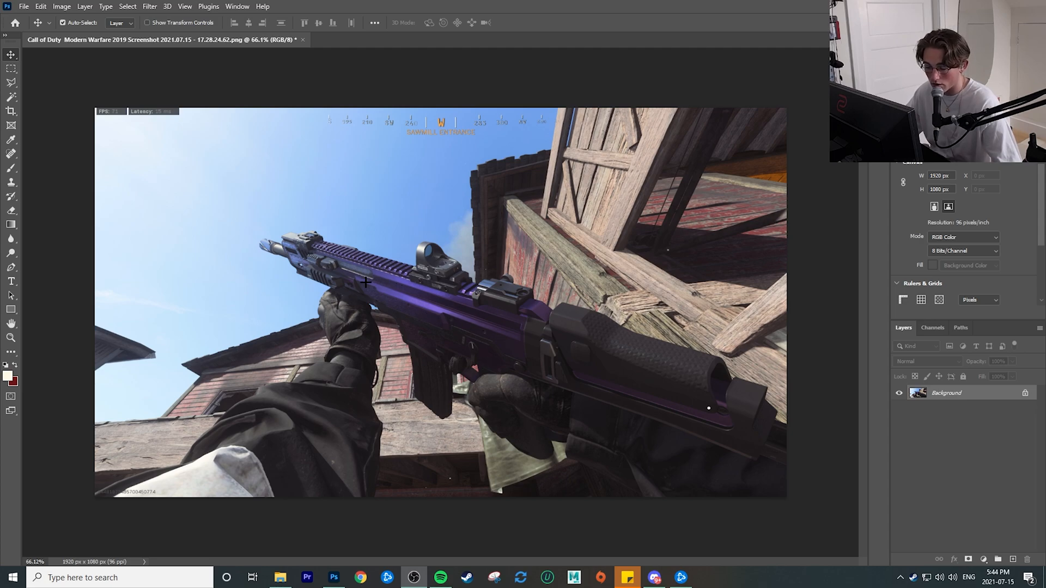
- In Photoshop, start a Pen tool path outside the screenshot's lower-left corner and lead it onto the black sleeve's edge
click(11, 267)
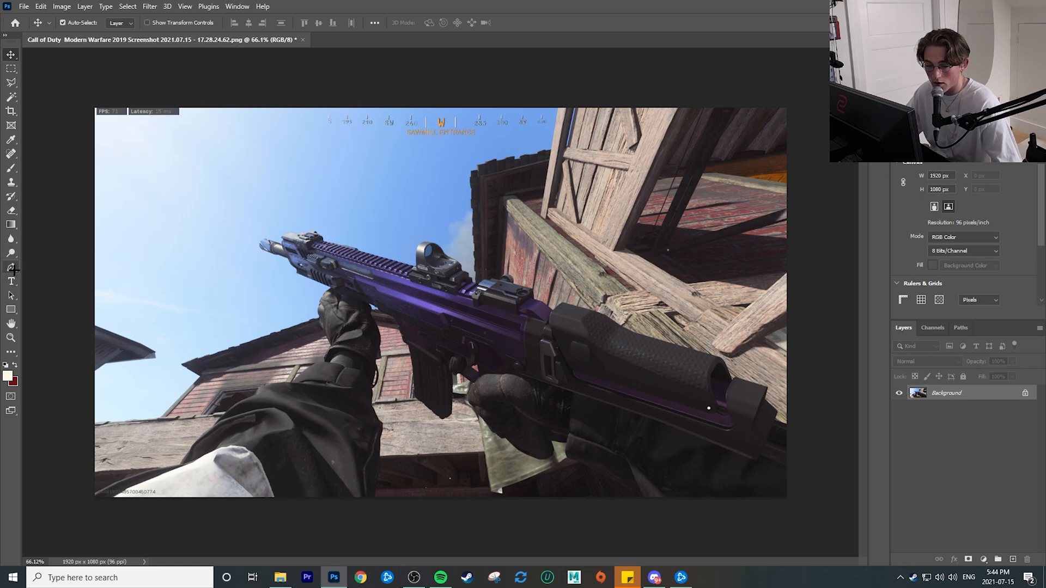
click(12, 267)
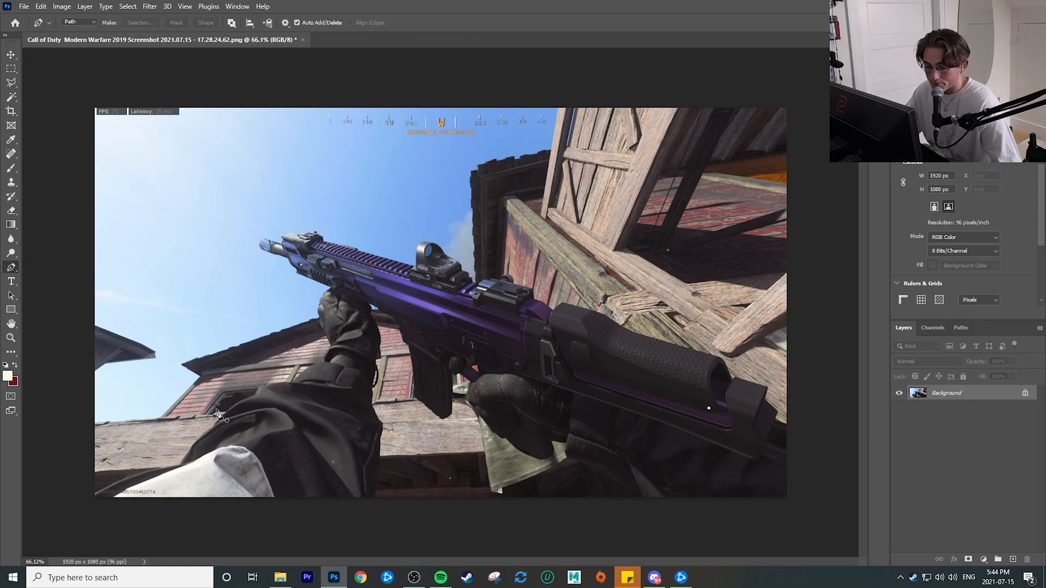
scroll(284, 407, up, 5)
drag(283, 408, 515, 170)
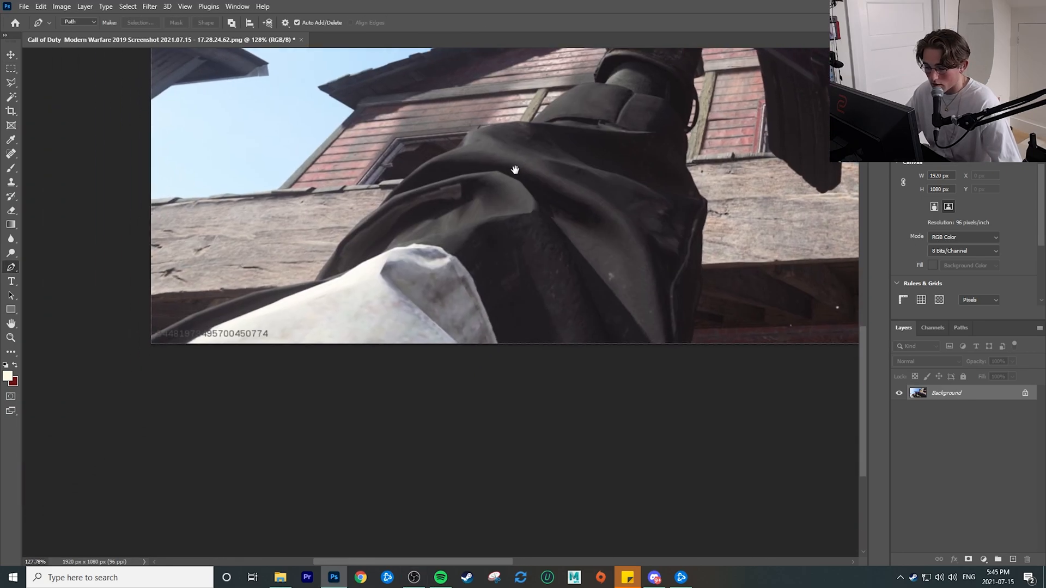
drag(102, 299, 297, 298)
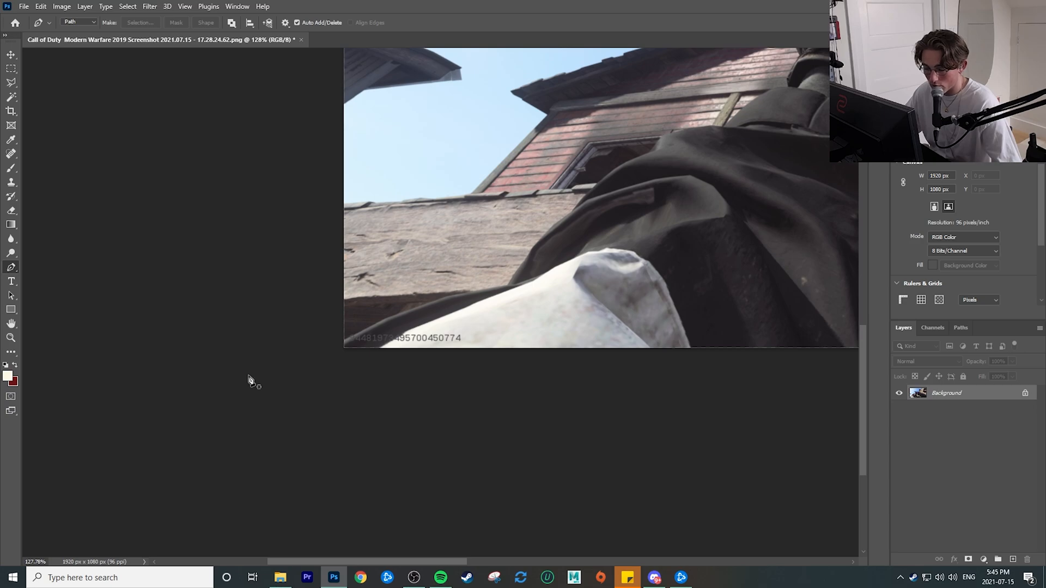
click(345, 341)
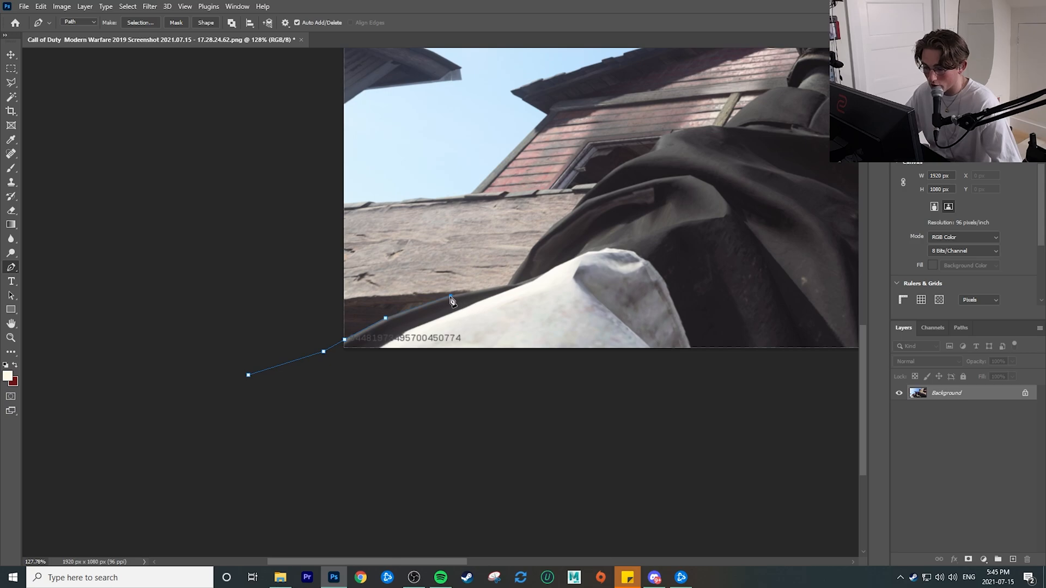
- Extend the path along the sleeve's upper edge to the fold and fine-tune the anchor point at that corner
drag(459, 303, 489, 287)
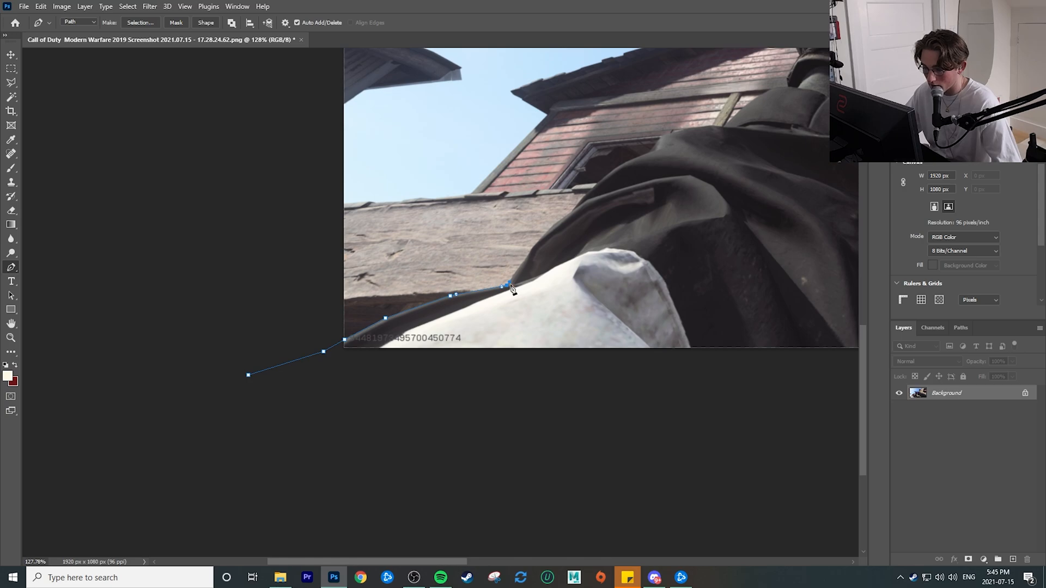
scroll(512, 290, up, 6)
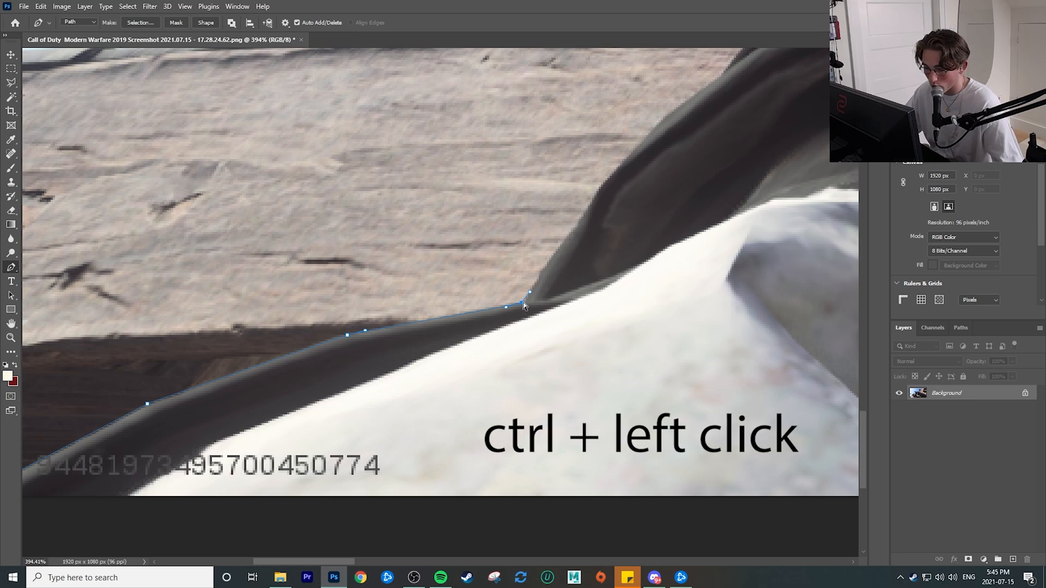
drag(521, 303, 523, 301)
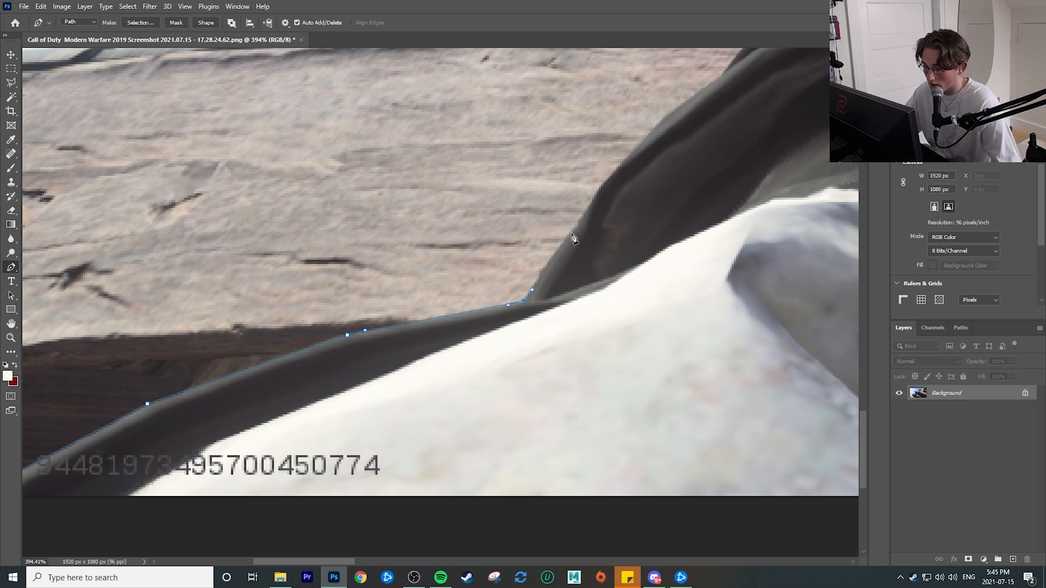
- Extend the Pen path from the fold up the black sleeve's outer edge, with anchor points curved to follow it
drag(669, 152, 596, 233)
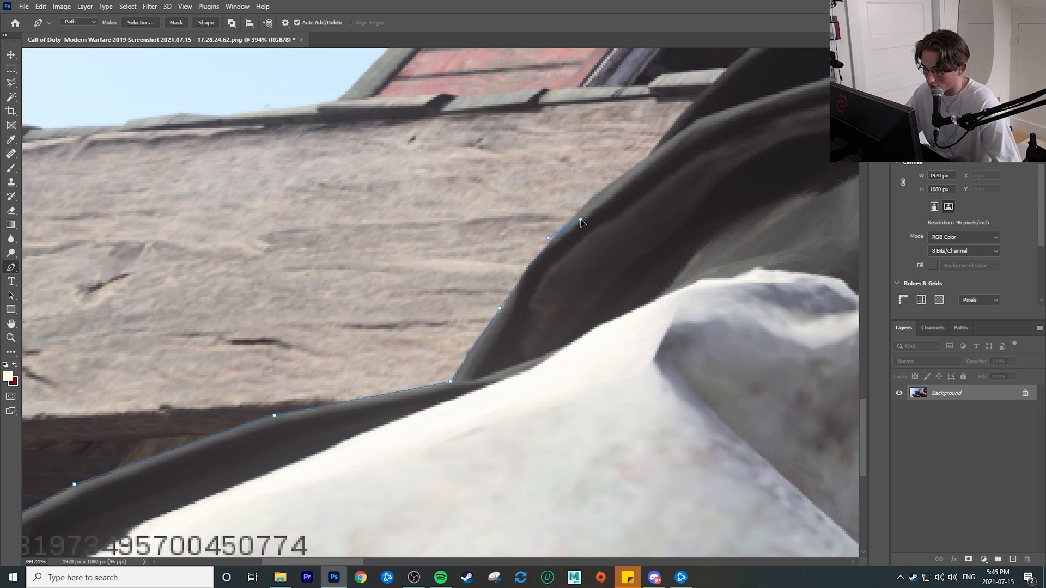
drag(638, 170, 614, 242)
click(634, 271)
click(697, 203)
drag(763, 158, 607, 281)
drag(634, 255, 661, 243)
- Carry the path over the raised crest of the sleeve to the start of the forearm pad
click(707, 226)
drag(741, 212, 631, 284)
click(632, 252)
click(639, 243)
click(693, 231)
click(766, 218)
drag(766, 218, 538, 211)
- Trace the path over the forearm pad and up around the glove's cuff
click(584, 210)
click(597, 211)
drag(685, 131, 693, 126)
click(749, 151)
click(748, 125)
drag(763, 92, 642, 186)
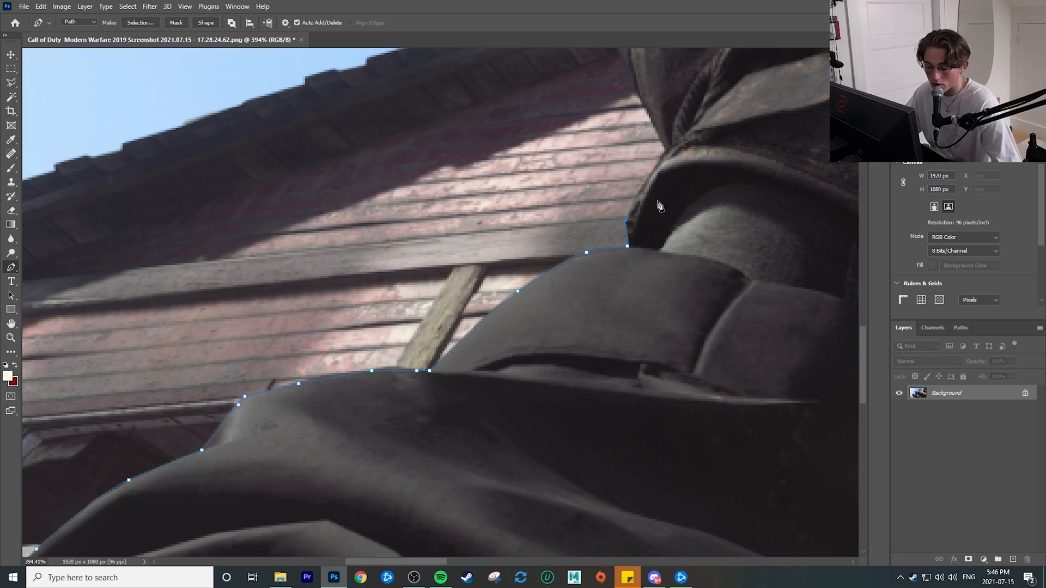
drag(669, 174, 663, 204)
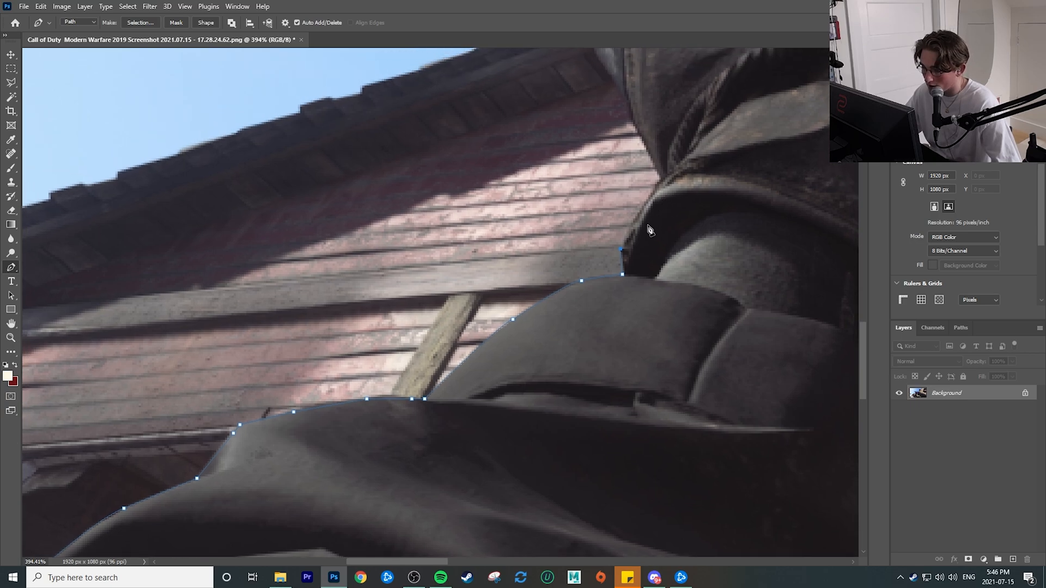
drag(658, 203, 616, 217)
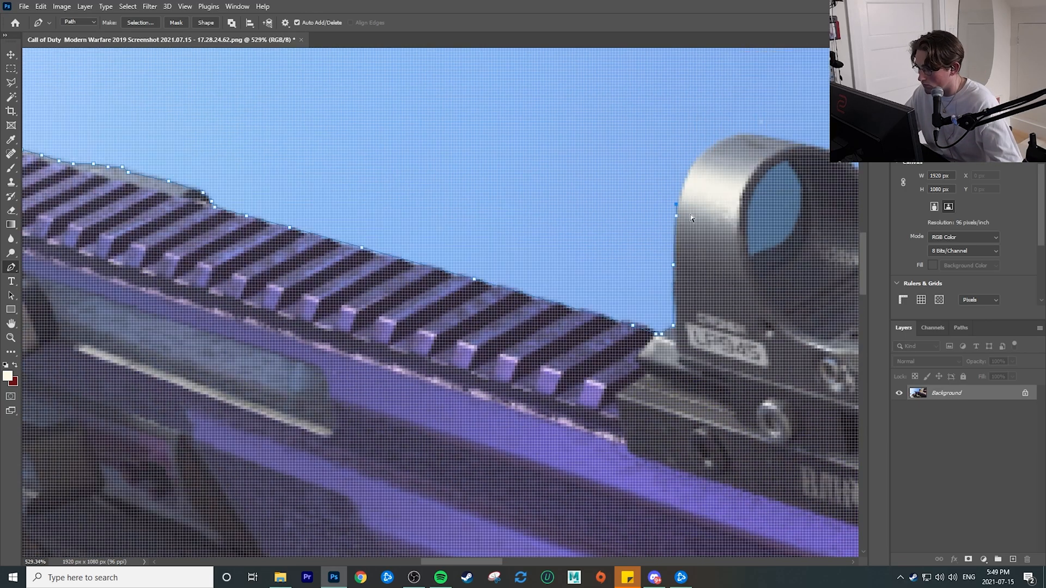
- Outline the rifle's upper edge along the rail, around the reflex sight and past the rear mount with its round knob
drag(573, 154, 581, 169)
click(703, 282)
click(780, 297)
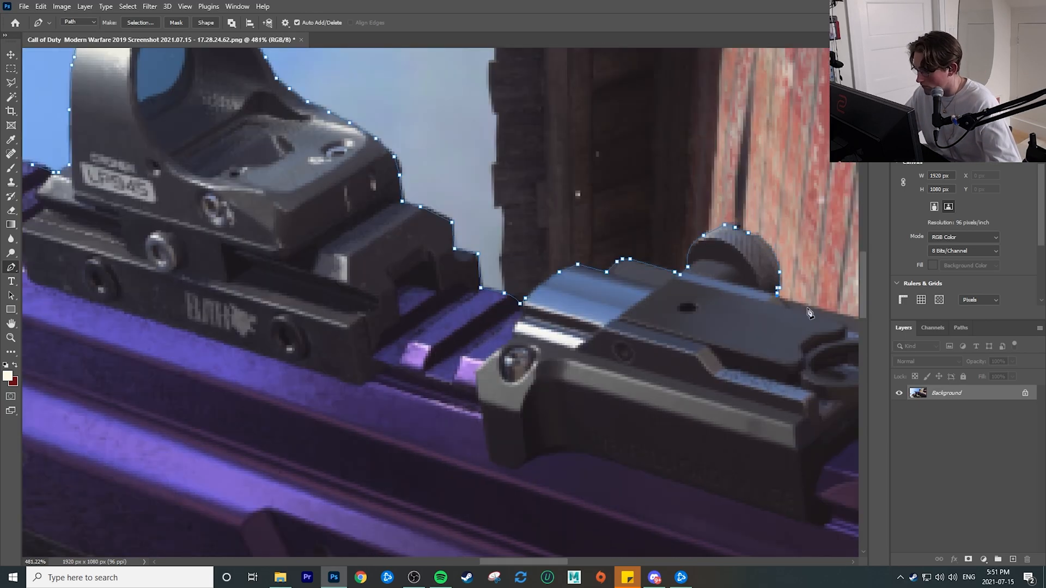
click(787, 362)
click(754, 422)
drag(754, 426, 159, 282)
- Trace the lower edge of the rear sleeve and up around the trigger hand's glove, leaving out the green cloth
click(602, 300)
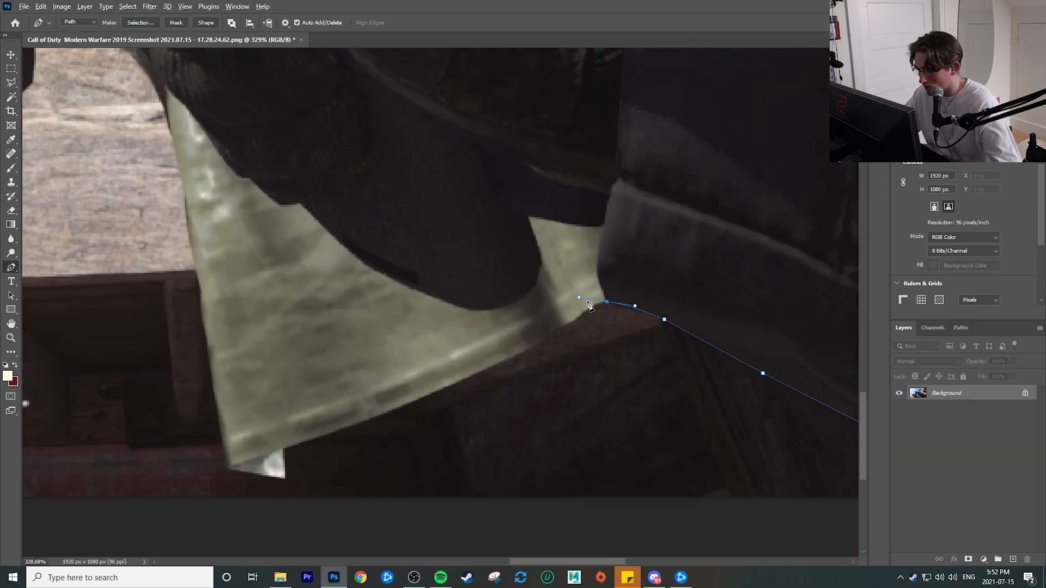
click(516, 338)
click(598, 190)
drag(584, 219, 605, 318)
click(455, 435)
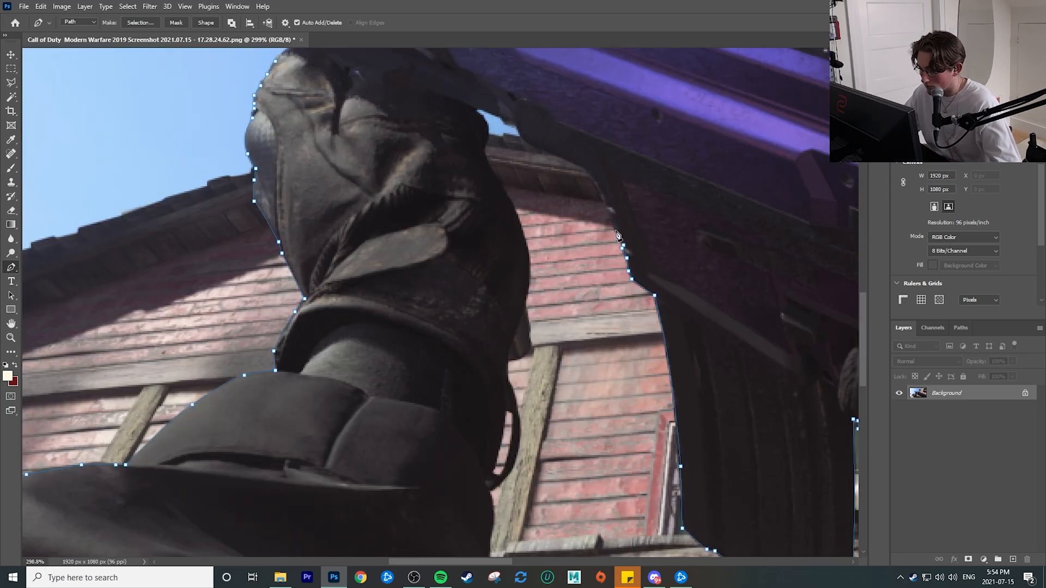
- Continue the path from the magazine along the inner edge of the front glove and sleeve to below the image's lower edge
click(559, 209)
click(578, 255)
drag(487, 429, 493, 445)
drag(512, 523, 563, 71)
click(578, 230)
click(573, 265)
click(561, 306)
click(558, 339)
drag(542, 387, 533, 399)
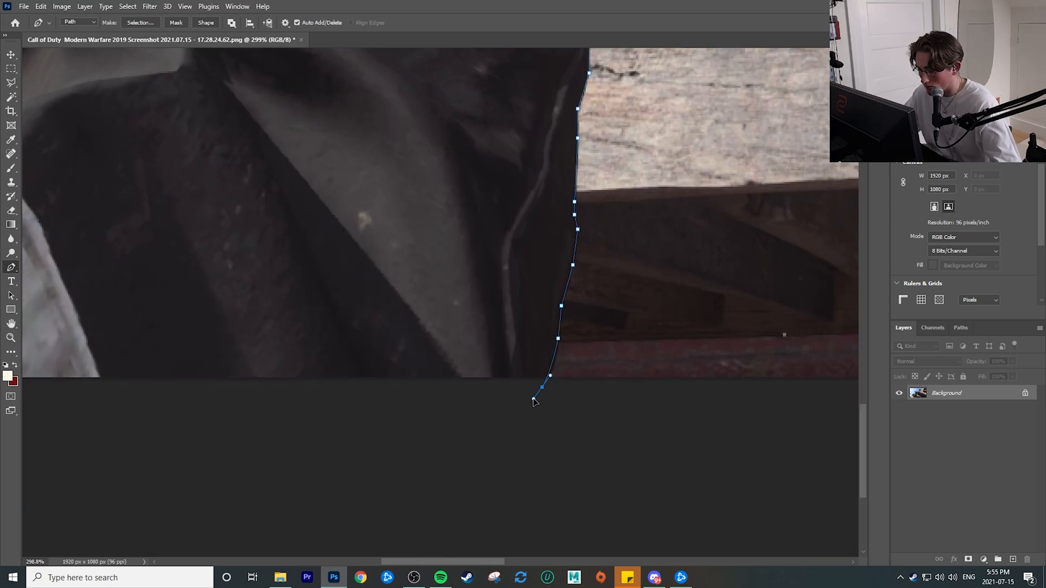
- Run the path outside the canvas beneath the sleeve and close it at its starting anchor point
click(469, 414)
scroll(473, 400, down, 6)
click(318, 411)
scroll(421, 378, down, 6)
drag(345, 434, 670, 391)
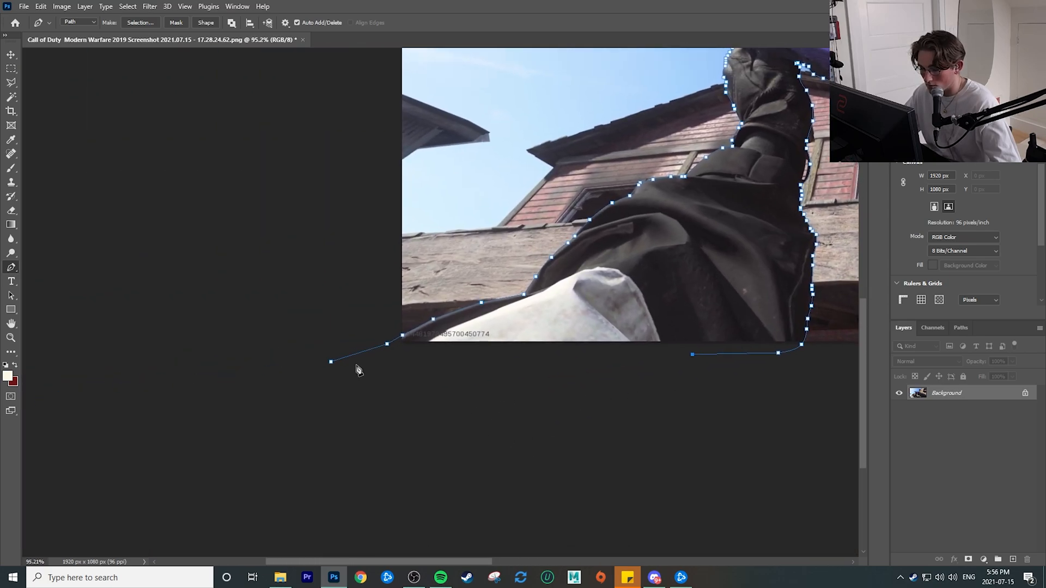
click(331, 362)
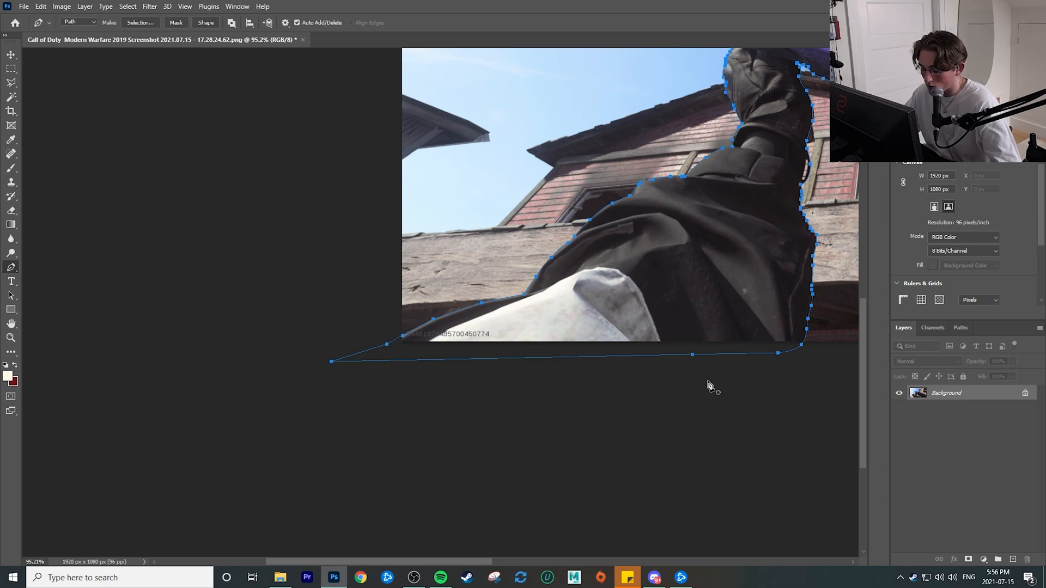
scroll(711, 387, down, 3)
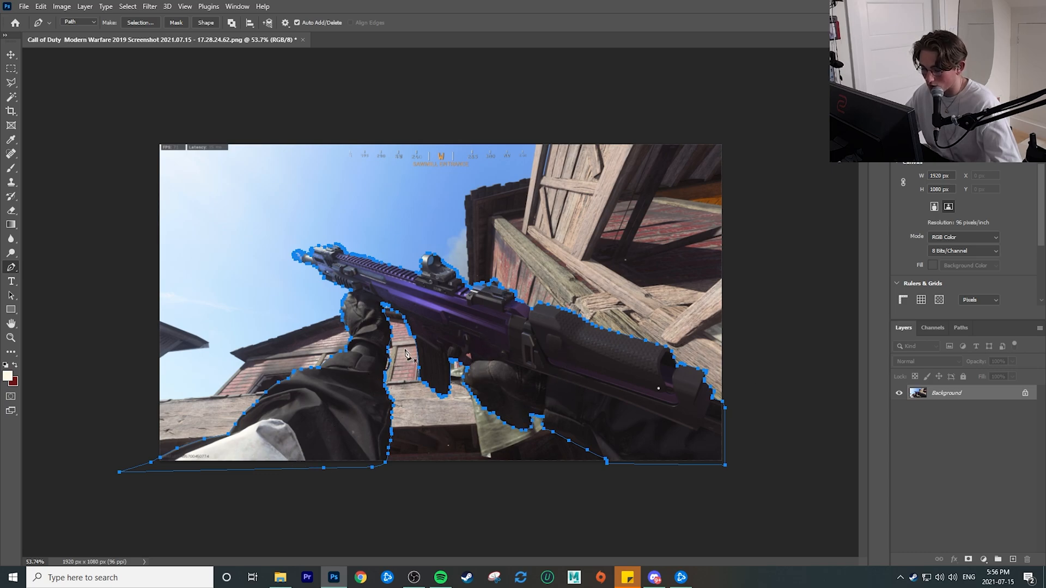
- Outline the blue see-through opening of the reflex sight as a closed subpath
scroll(427, 265, up, 15)
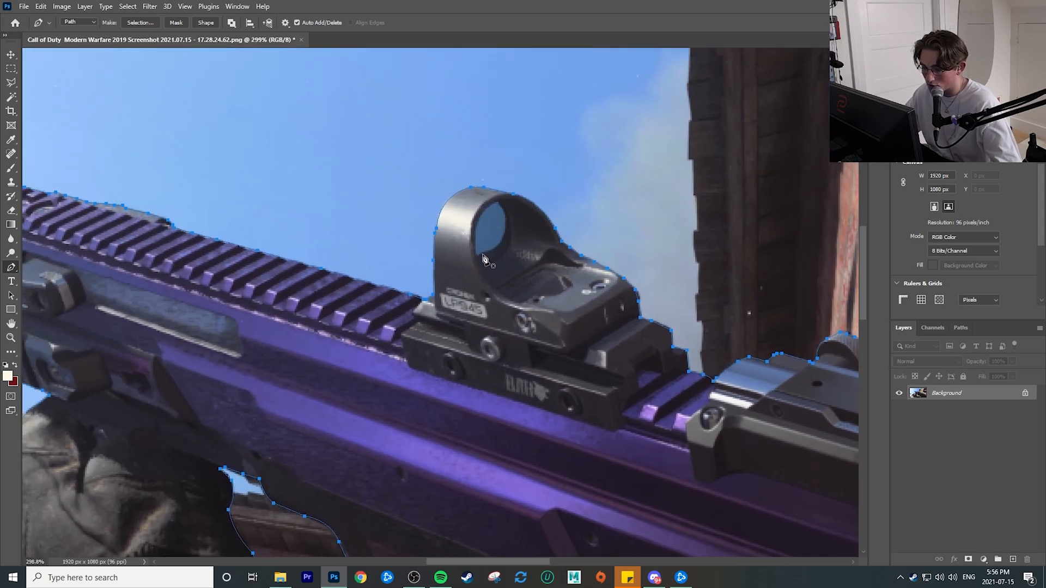
scroll(497, 240, up, 4)
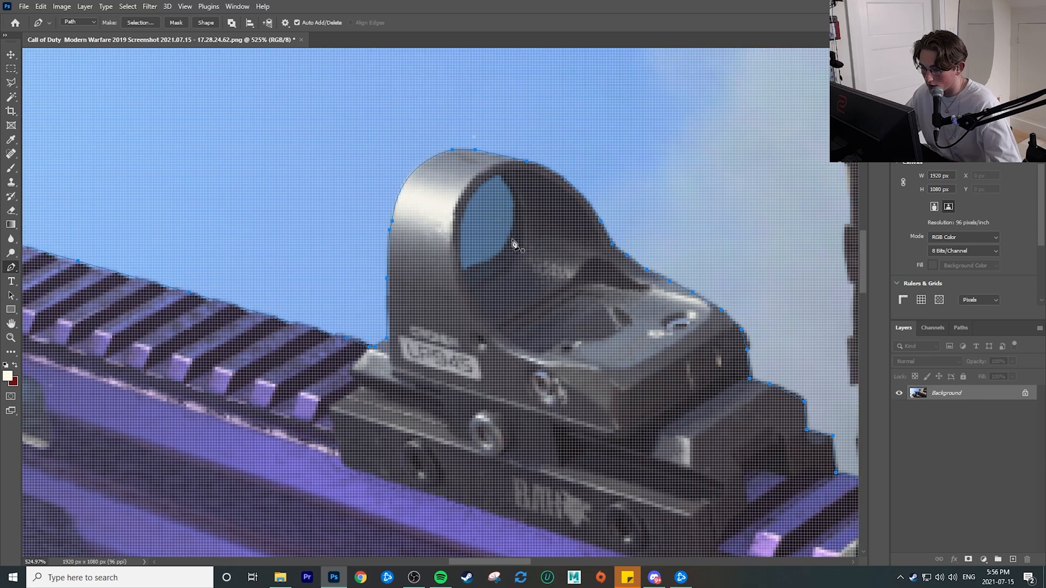
scroll(507, 242, down, 1)
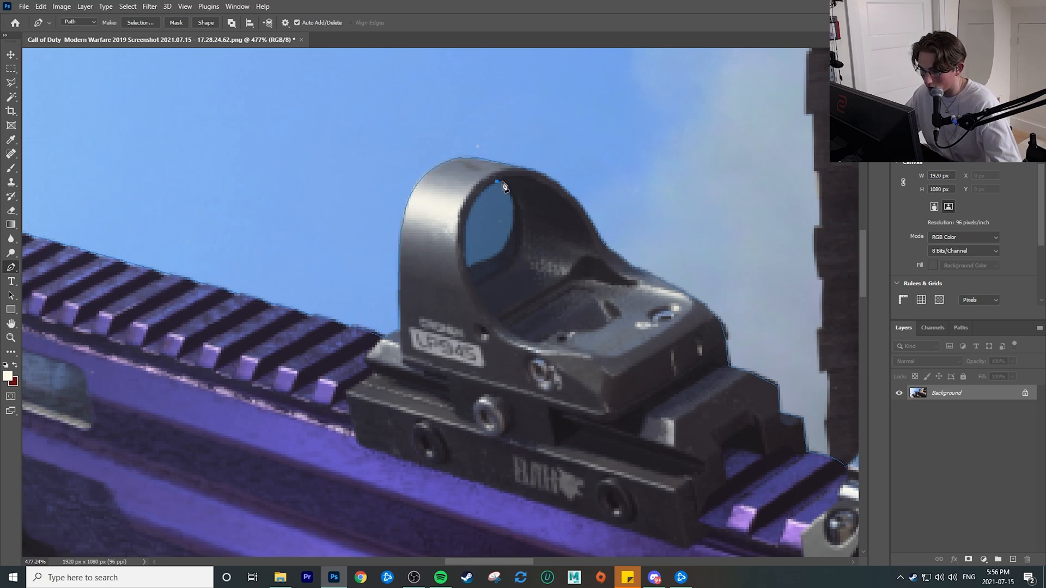
click(515, 205)
click(512, 231)
mouse_move(465, 267)
mouse_down()
mouse_move(432, 297)
mouse_move(466, 255)
mouse_move(467, 267)
mouse_up()
click(469, 216)
drag(497, 181, 517, 169)
- Outline the small red gap behind the trigger finger as a closed subpath
scroll(537, 248, down, 8)
drag(572, 395, 556, 254)
drag(608, 361, 518, 198)
scroll(545, 245, up, 5)
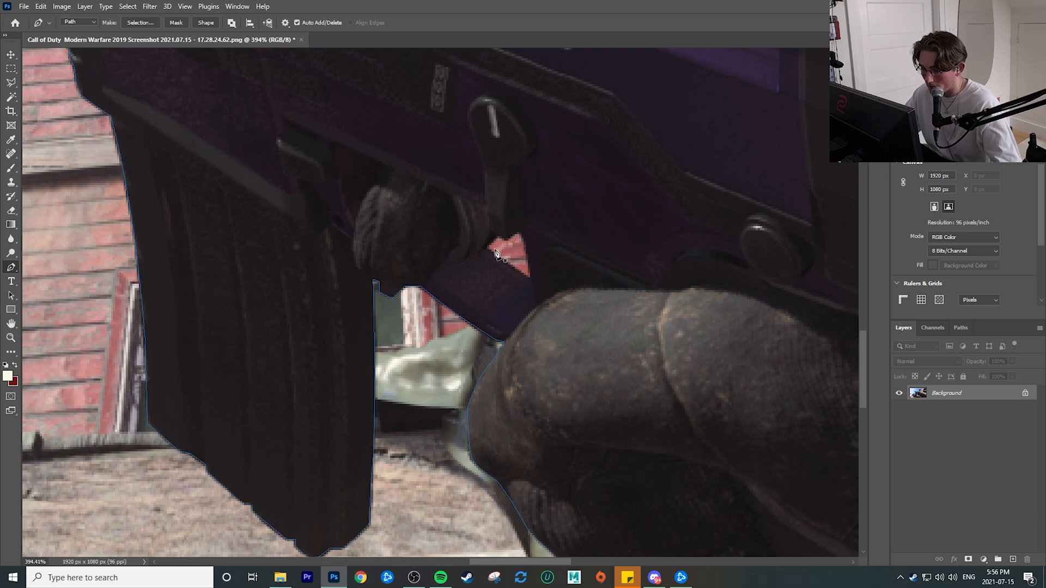
click(487, 250)
click(497, 239)
click(505, 240)
click(522, 234)
drag(529, 278, 534, 314)
click(488, 249)
- Outline the background gap inside the strap loop beside the front arm's wrist as another subpath
scroll(528, 279, down, 8)
scroll(470, 248, up, 8)
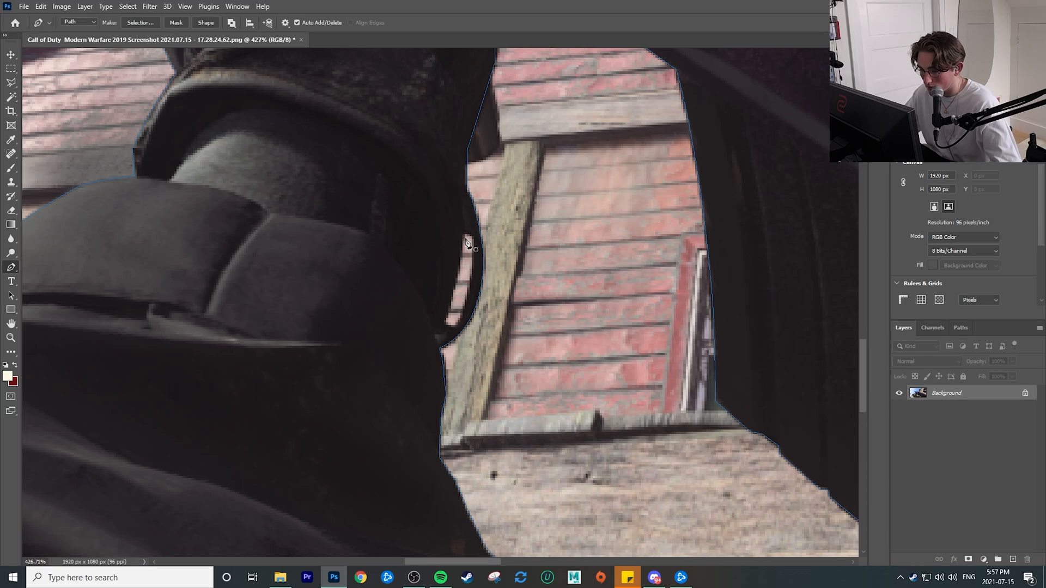
scroll(536, 309, down, 10)
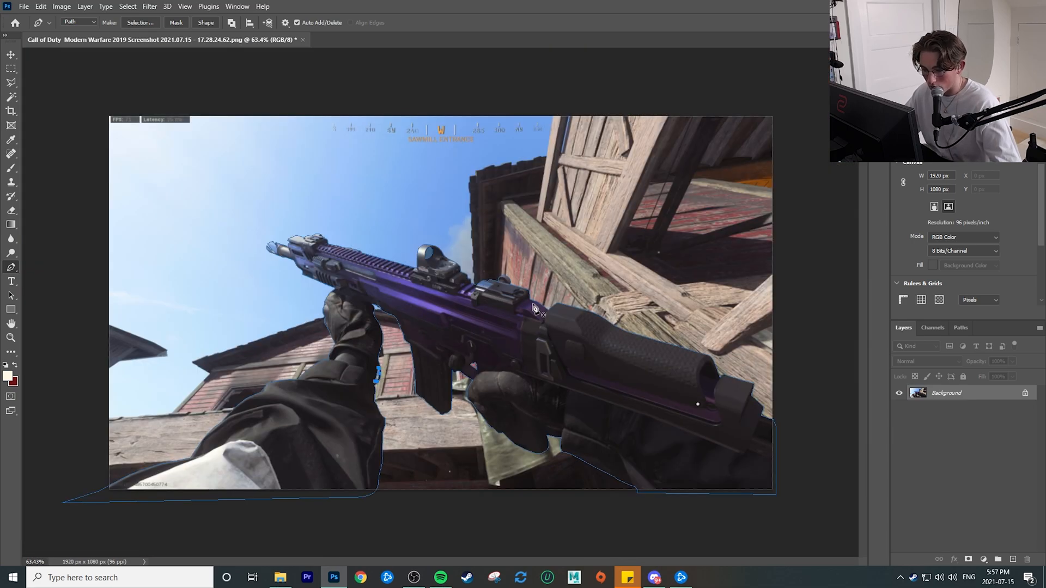
scroll(299, 244, up, 2)
scroll(298, 244, down, 3)
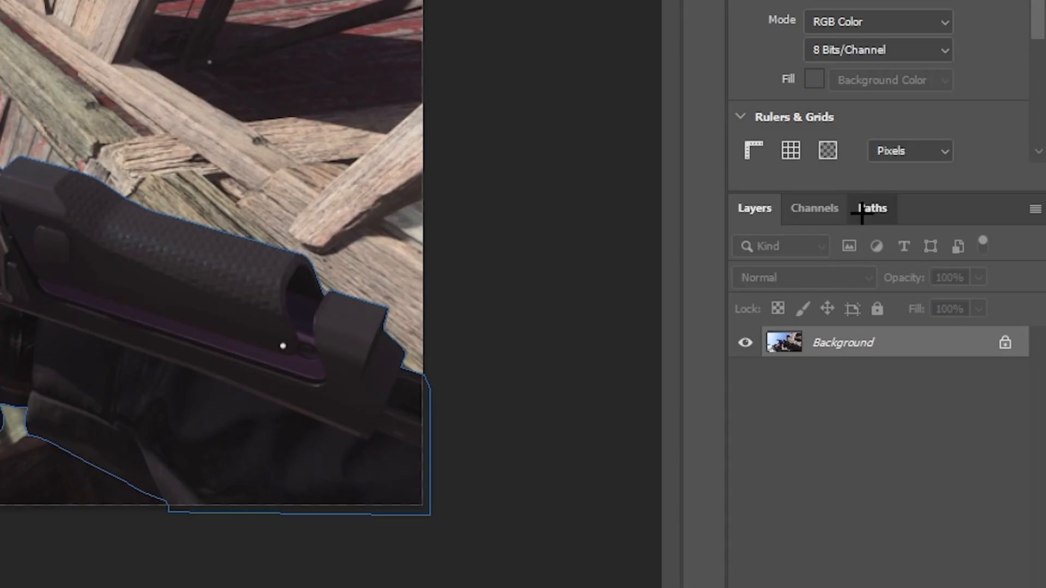
- Load the Work Path as a selection around the gun and arms
click(862, 214)
click(757, 252)
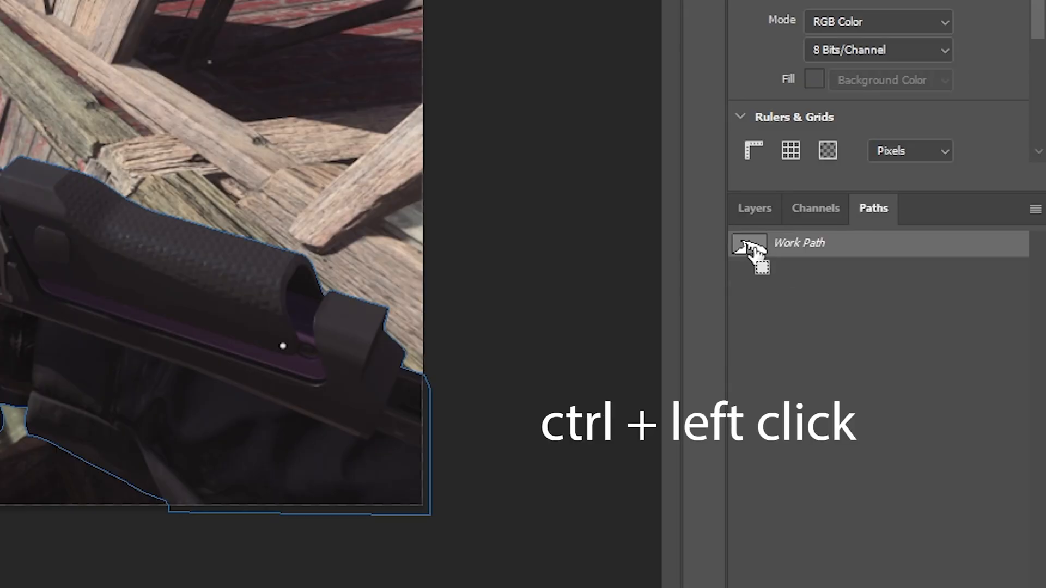
ctrl+click(750, 246)
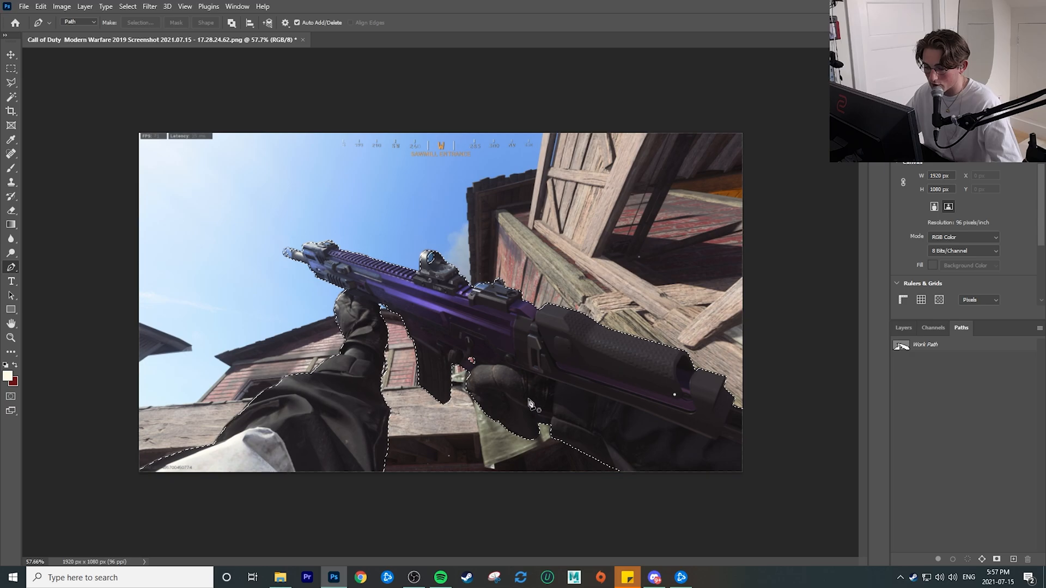
- Unlock the Background layer and copy the selected gun and arms onto a new layer
click(907, 327)
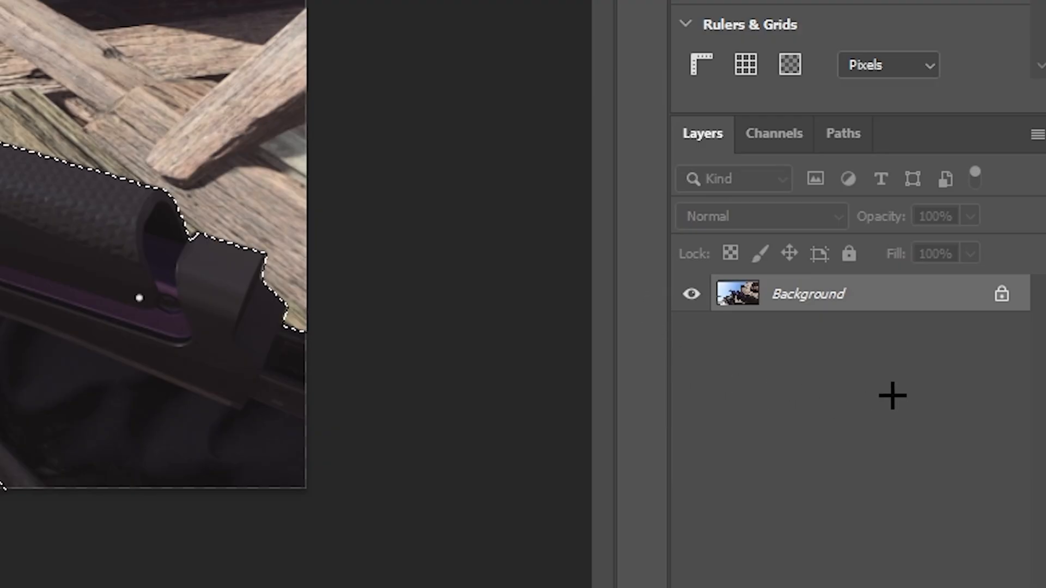
click(1004, 297)
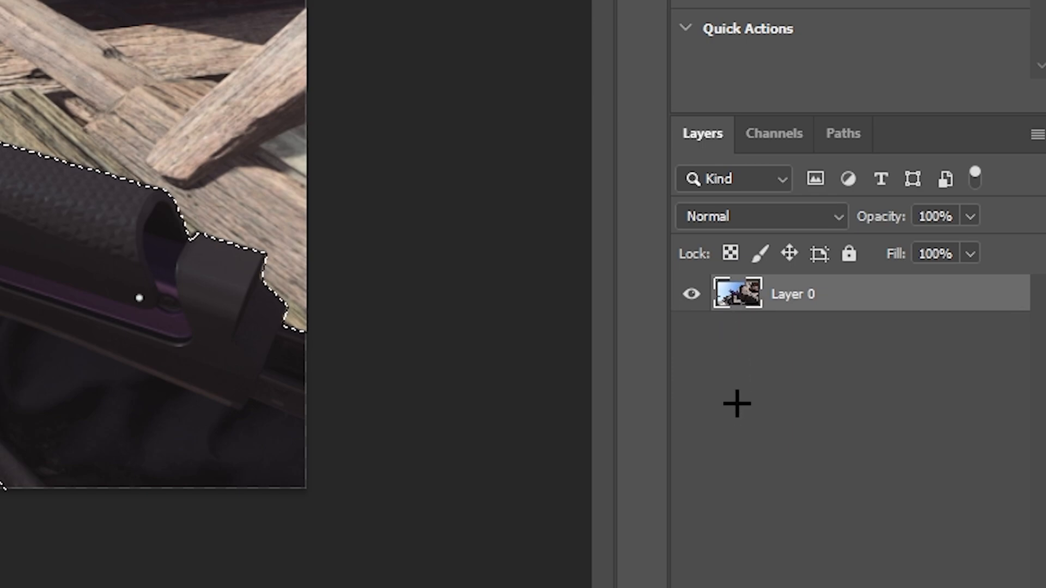
key(ctrl+j)
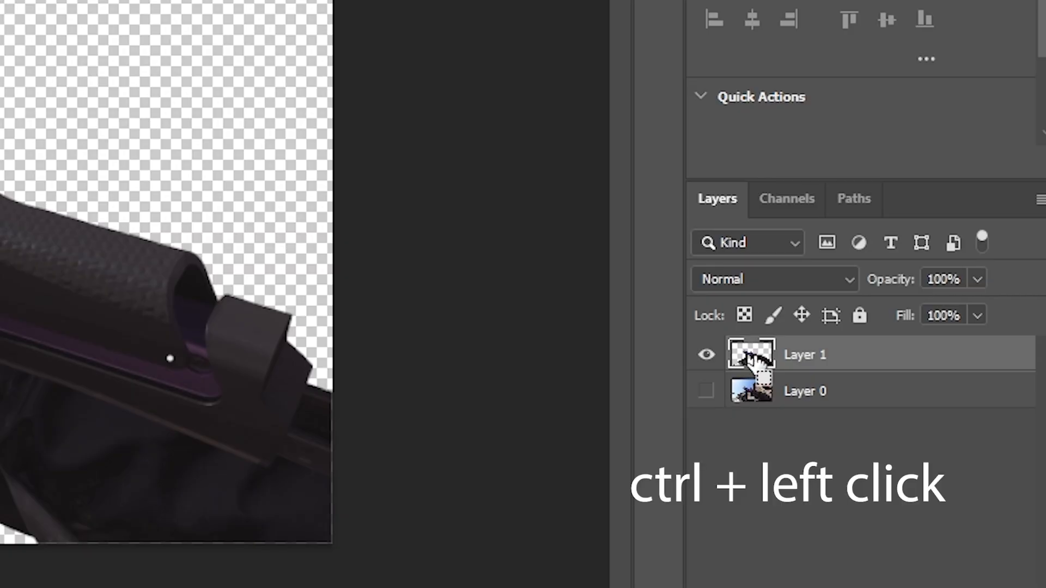
- Contract the selection of the cutout layer's outline by 1 pixel and copy the result onto a new layer
ctrl+click(752, 361)
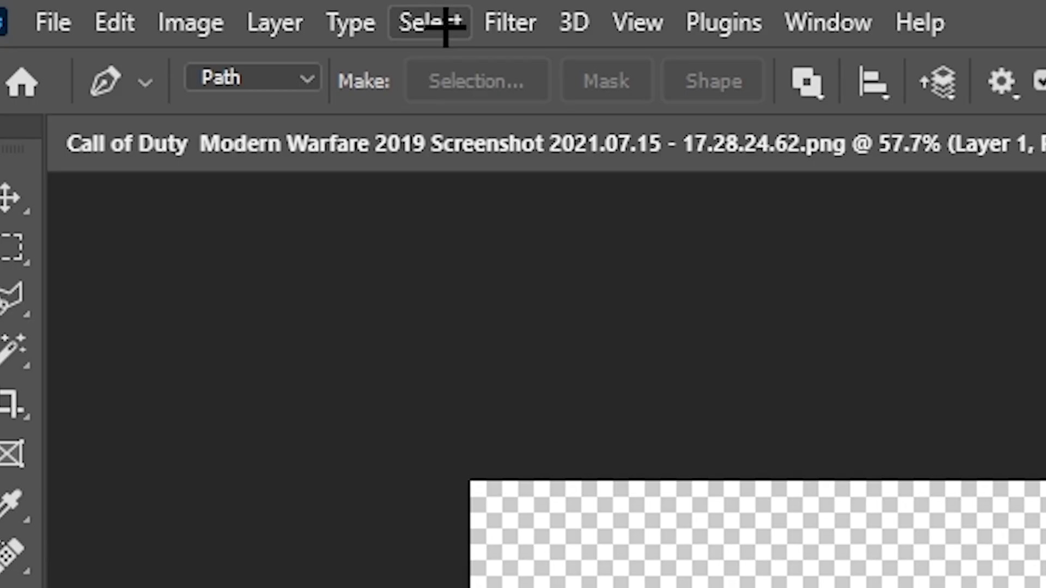
click(131, 6)
mouse_move(537, 374)
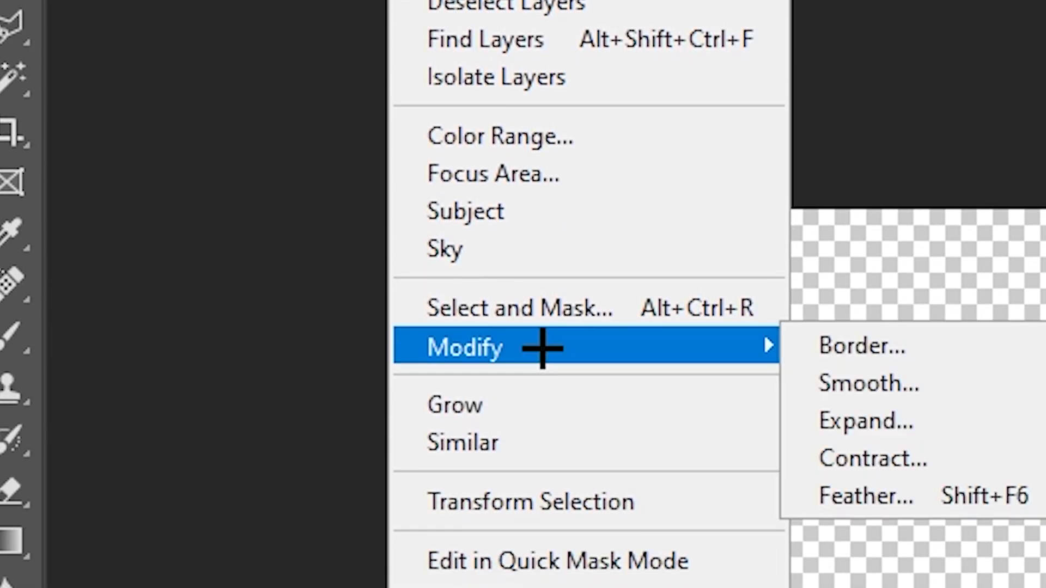
click(867, 481)
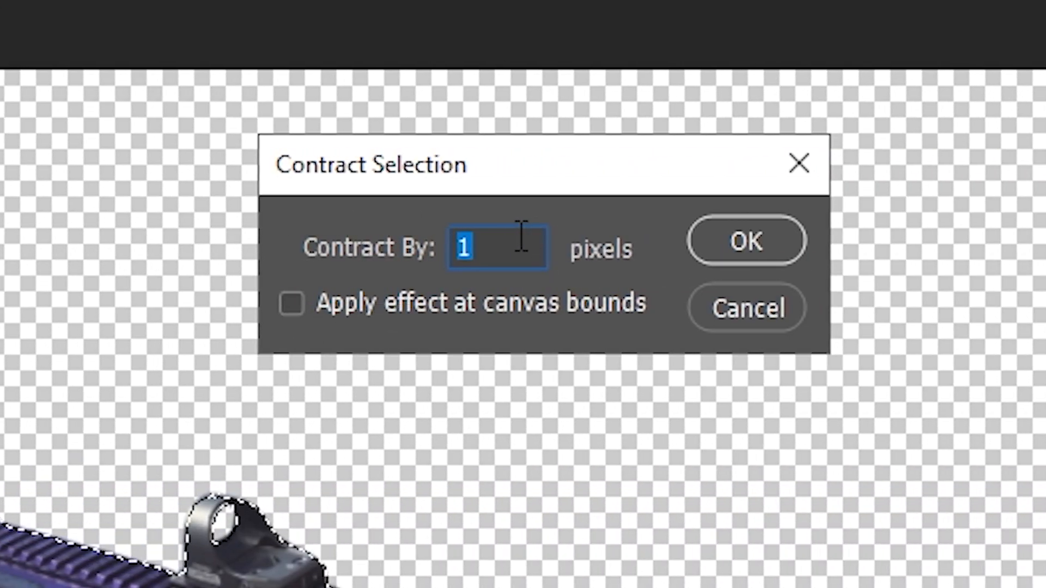
click(737, 240)
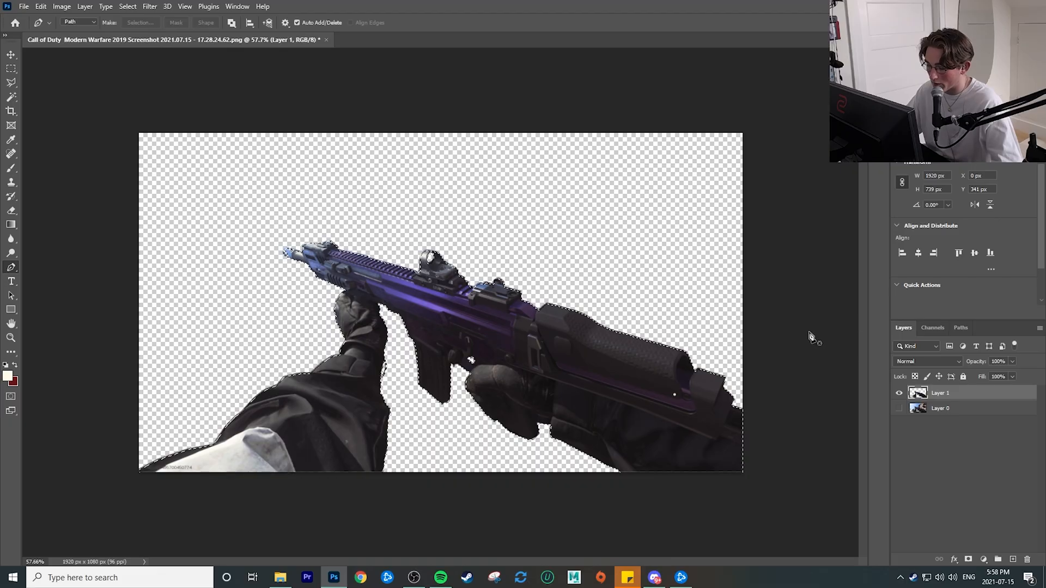
key(ctrl+j)
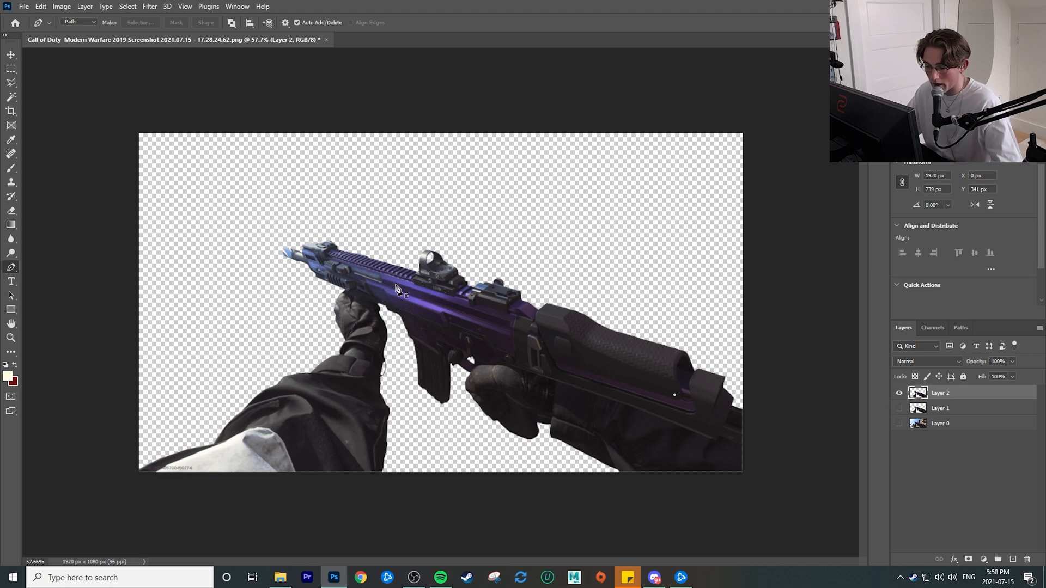
- Delete the original screenshot layer and the first cutout layer, Layer 0 and Layer 1
key(v)
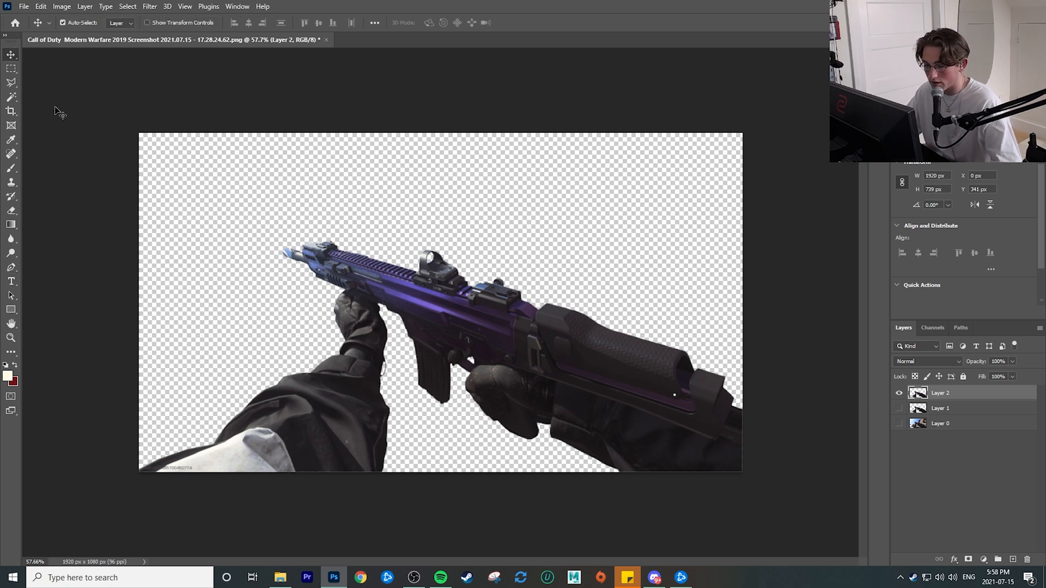
click(23, 6)
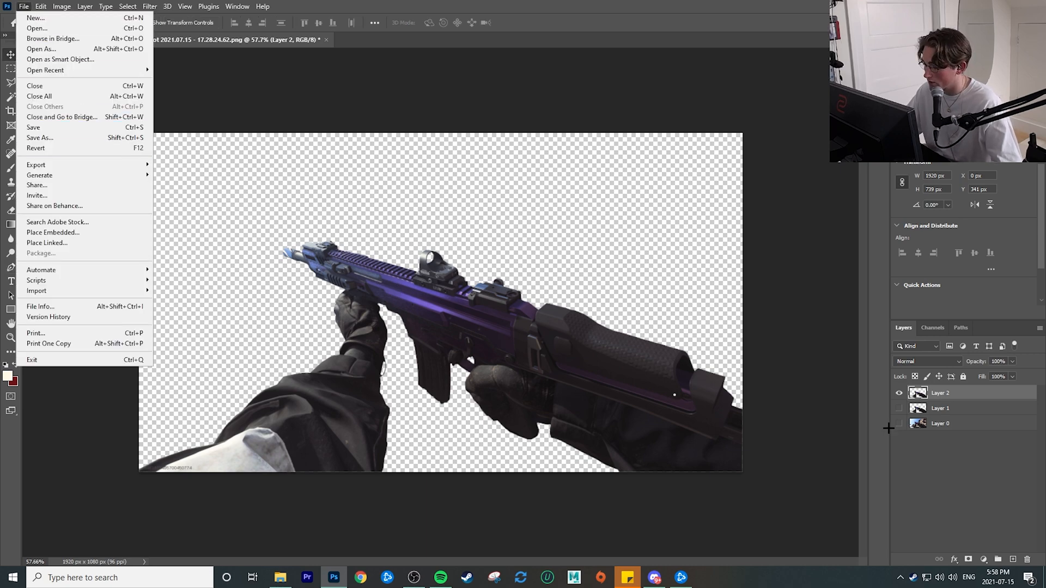
click(941, 424)
key(Delete)
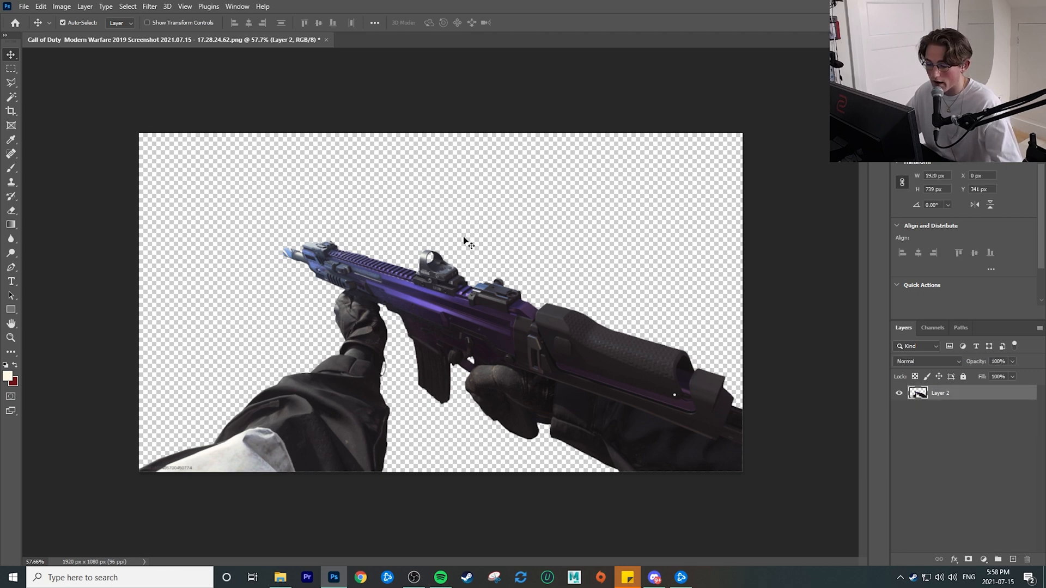
mouse_move(496, 329)
mouse_down()
mouse_move(511, 302)
mouse_move(493, 330)
mouse_move(501, 329)
mouse_up()
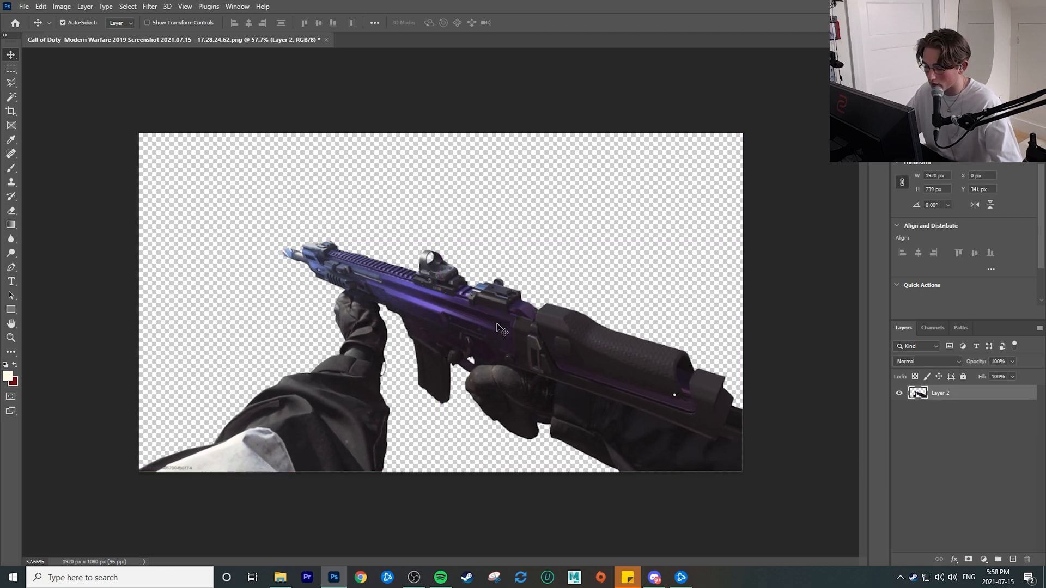
- Open the map screenshot ending in 17.38.22.29.png and remove the ALLEGIANCE bar from the sky with the Spot Healing Brush
click(22, 7)
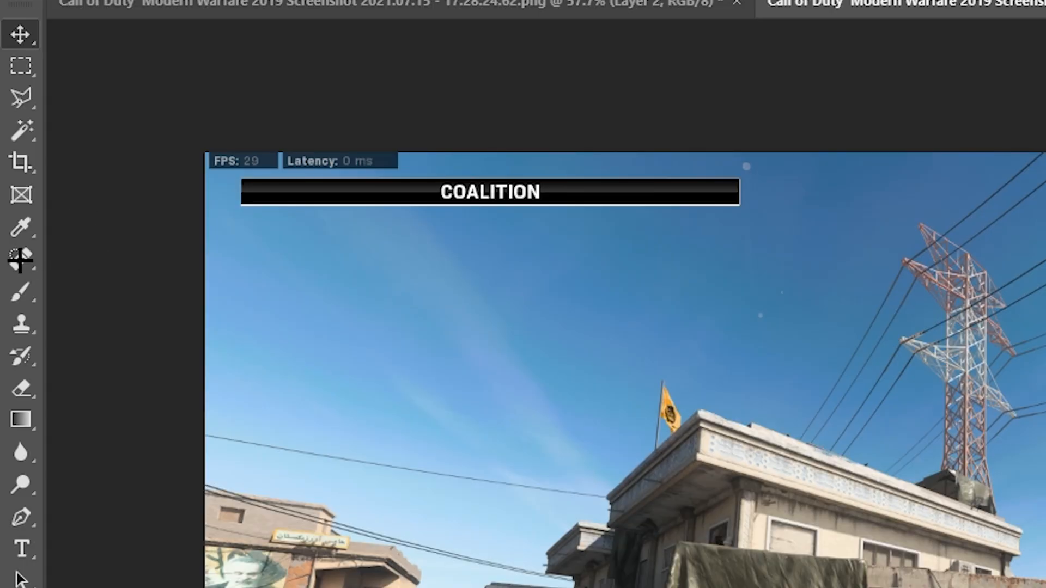
click(28, 263)
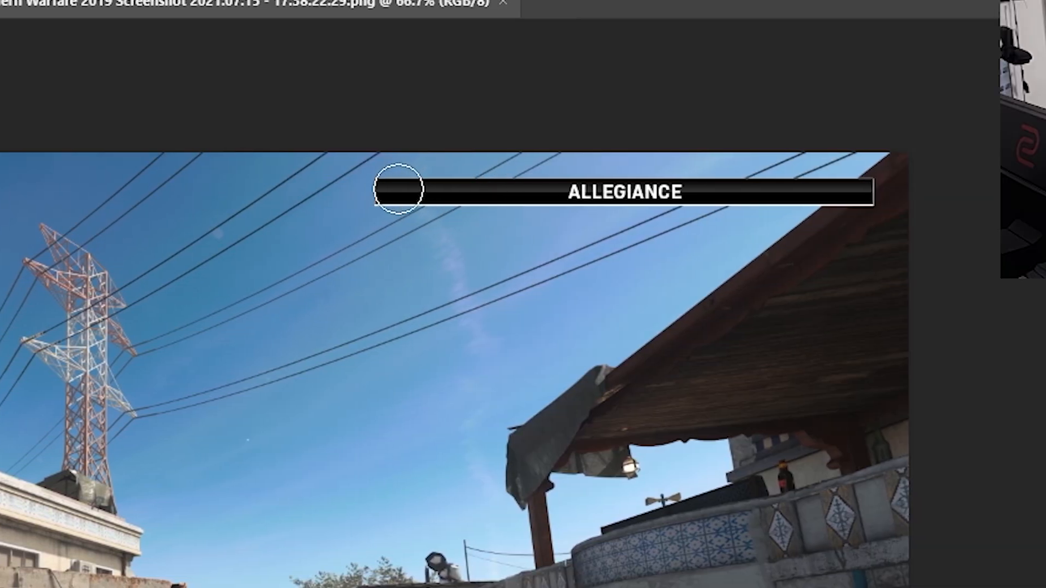
click(398, 189)
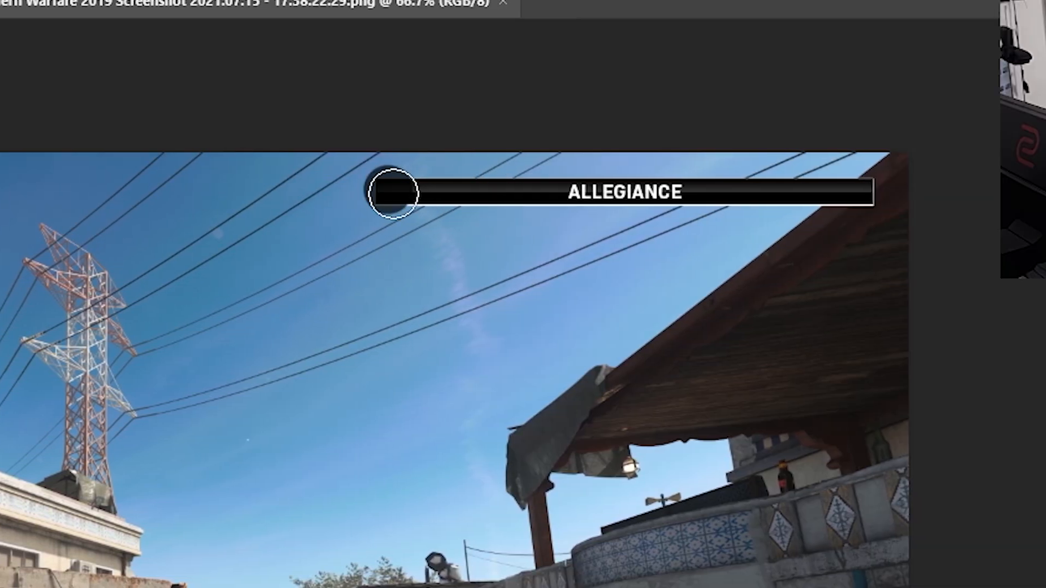
shift+click(863, 192)
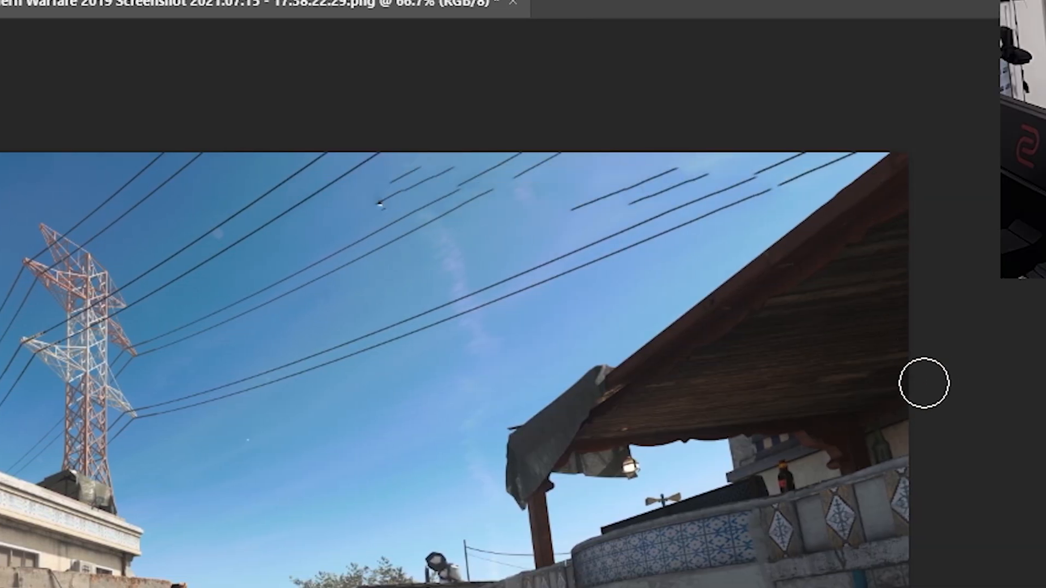
- Heal the leftover spot and the broken power-line fragments in the sky where the ALLEGIANCE bar was
click(372, 200)
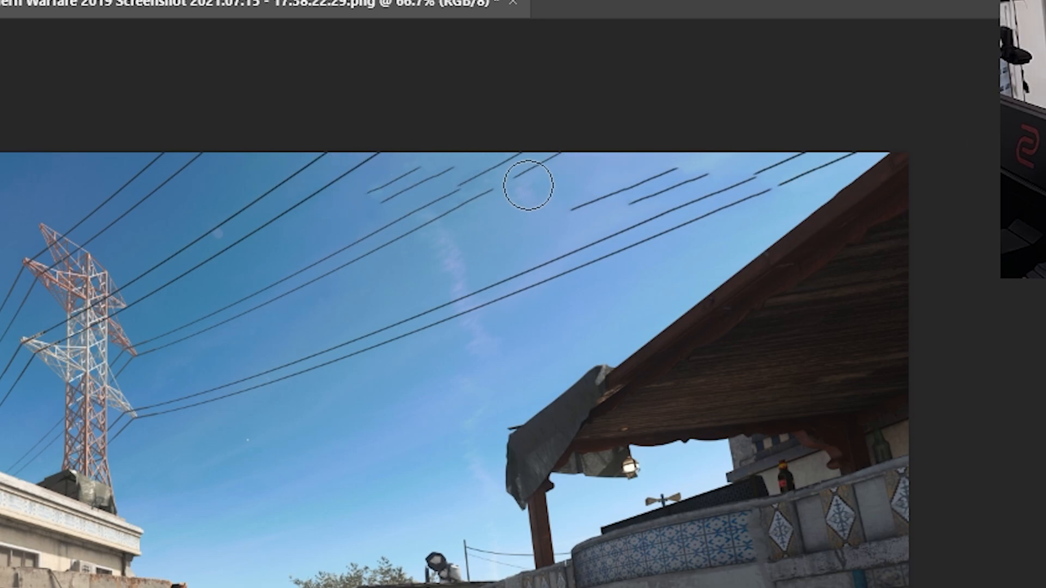
click(417, 175)
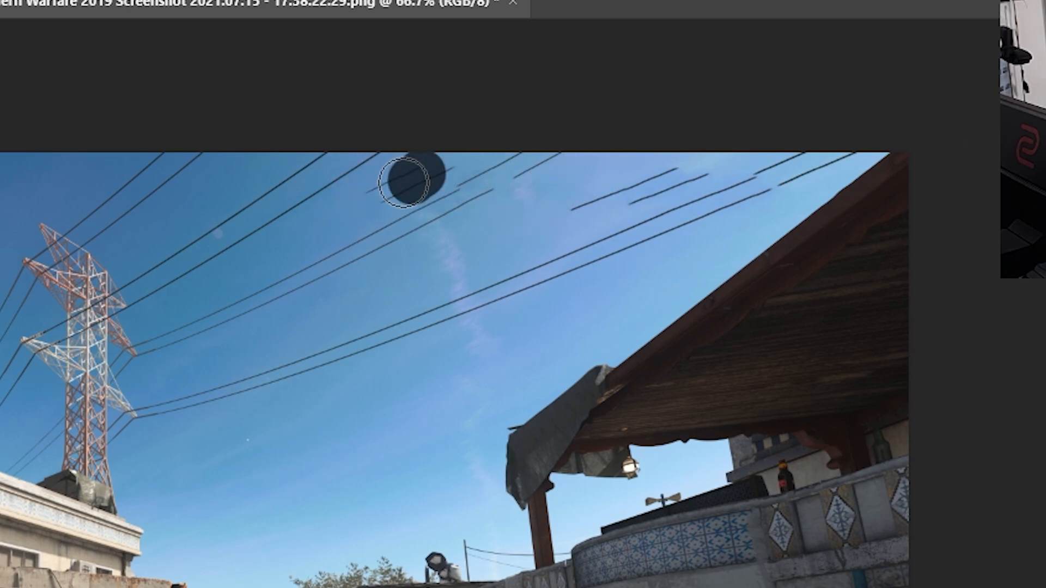
mouse_move(450, 168)
mouse_down()
mouse_move(422, 175)
mouse_move(385, 203)
mouse_up()
drag(389, 167, 434, 164)
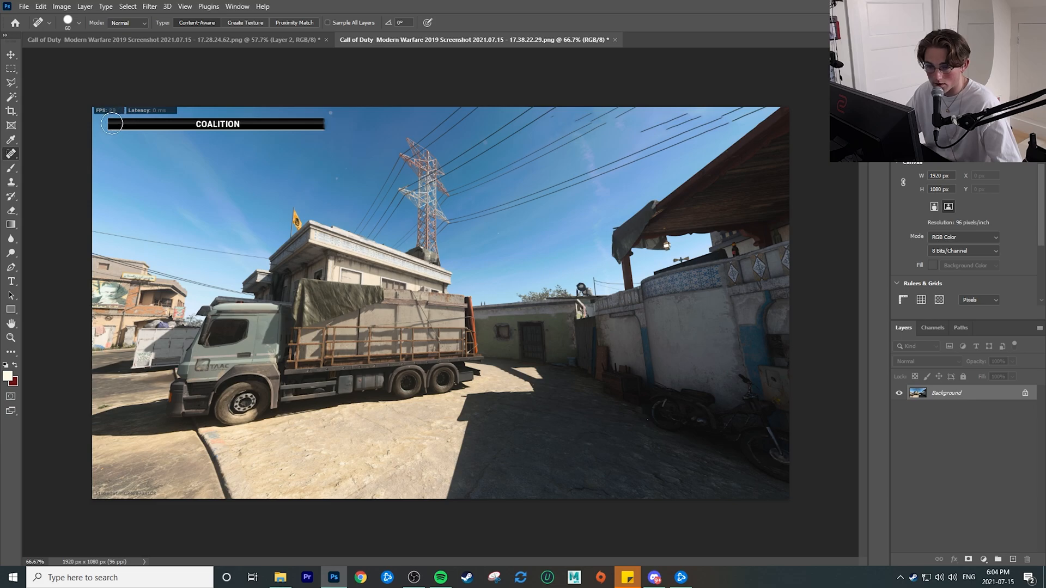
- Heal away the COALITION bar and the FPS and latency overlay in the sky
drag(107, 124, 324, 124)
drag(188, 114, 96, 115)
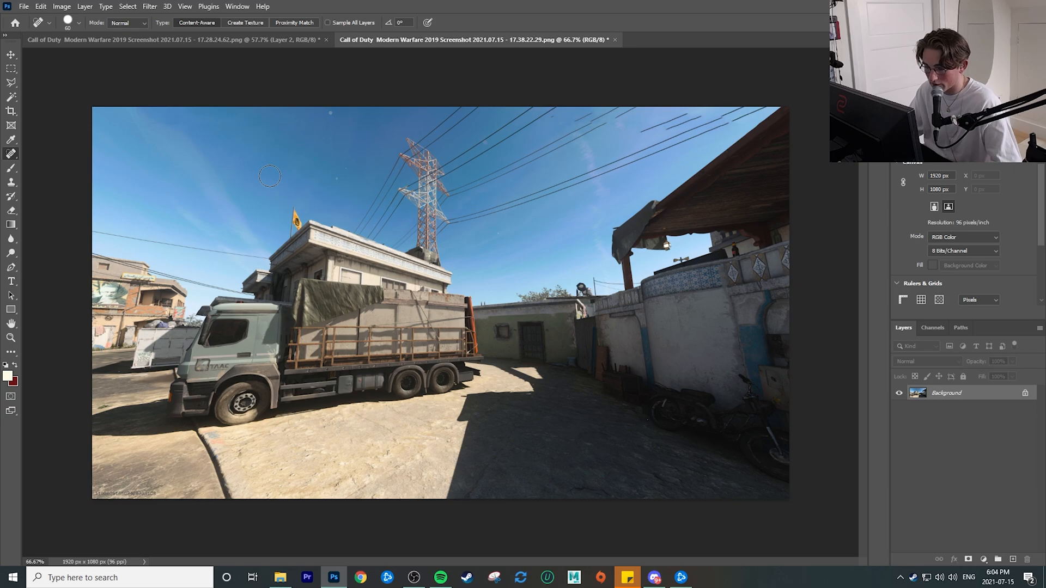
- Export the cleaned-up map screenshot as a PNG named background
click(24, 6)
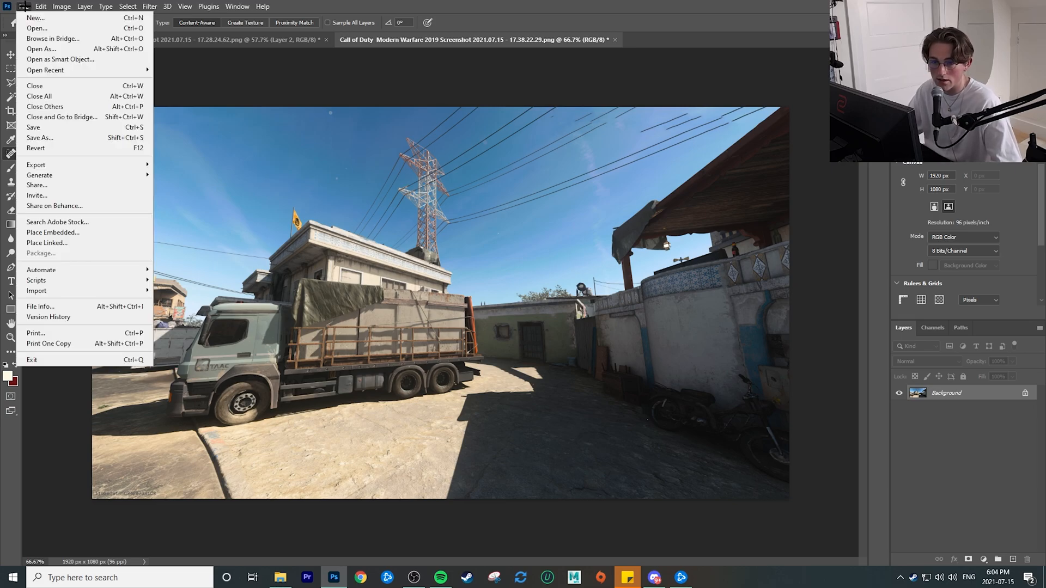
mouse_move(119, 166)
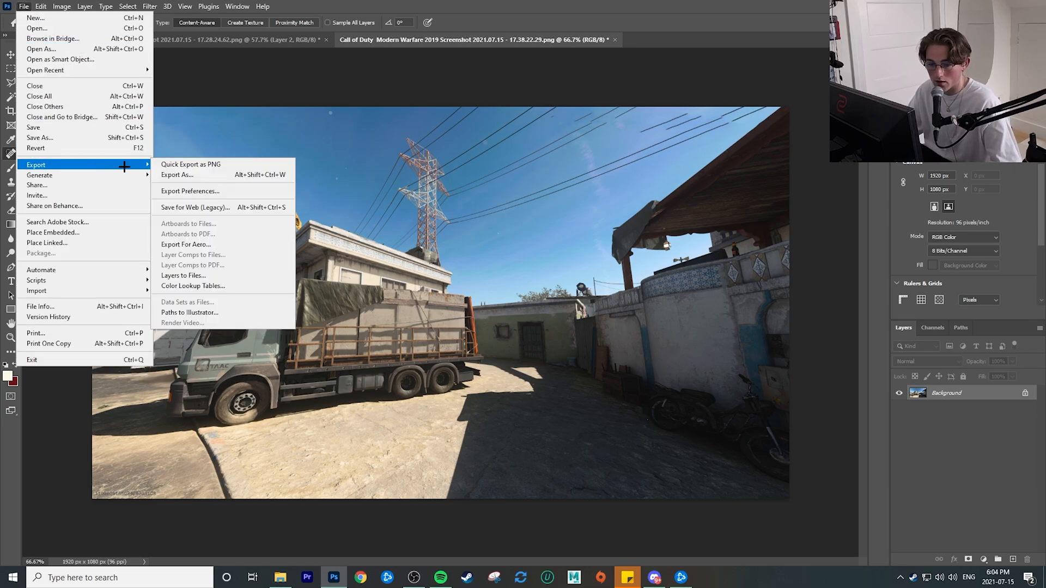
click(169, 164)
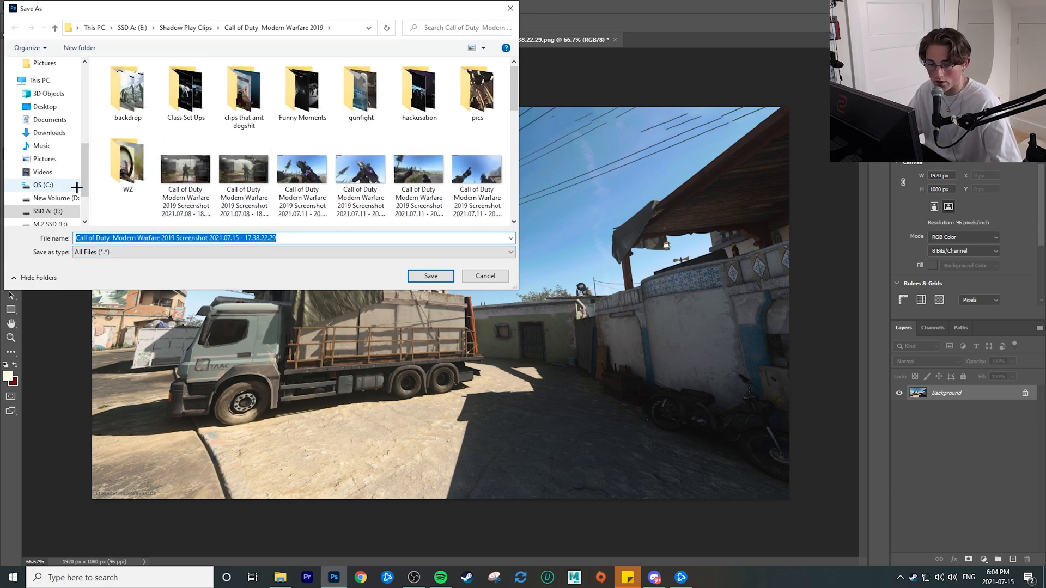
scroll(36, 163, up, 3)
scroll(36, 162, up, 4)
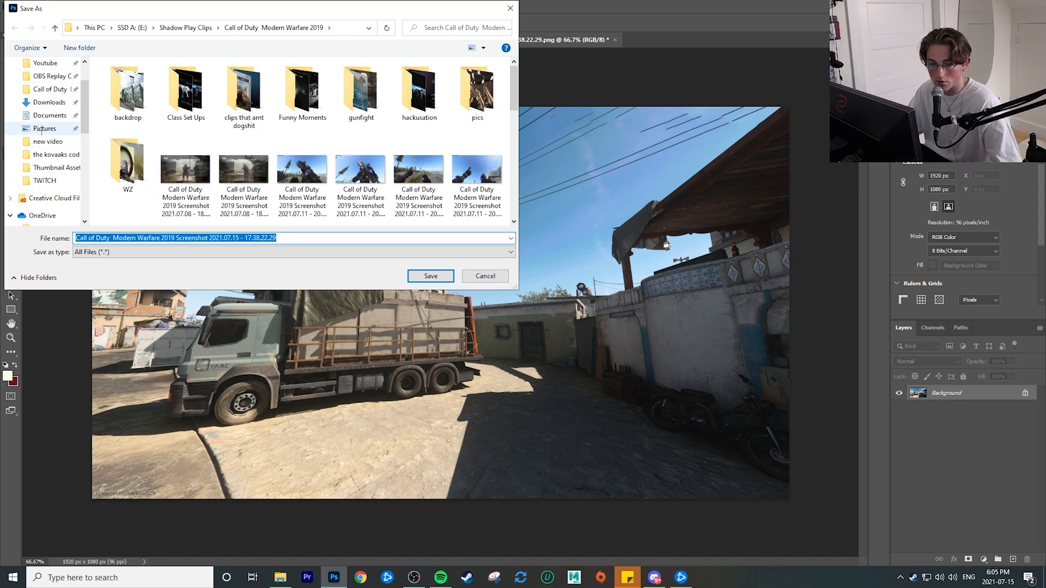
click(43, 111)
click(294, 238)
text(background)
key(Return)
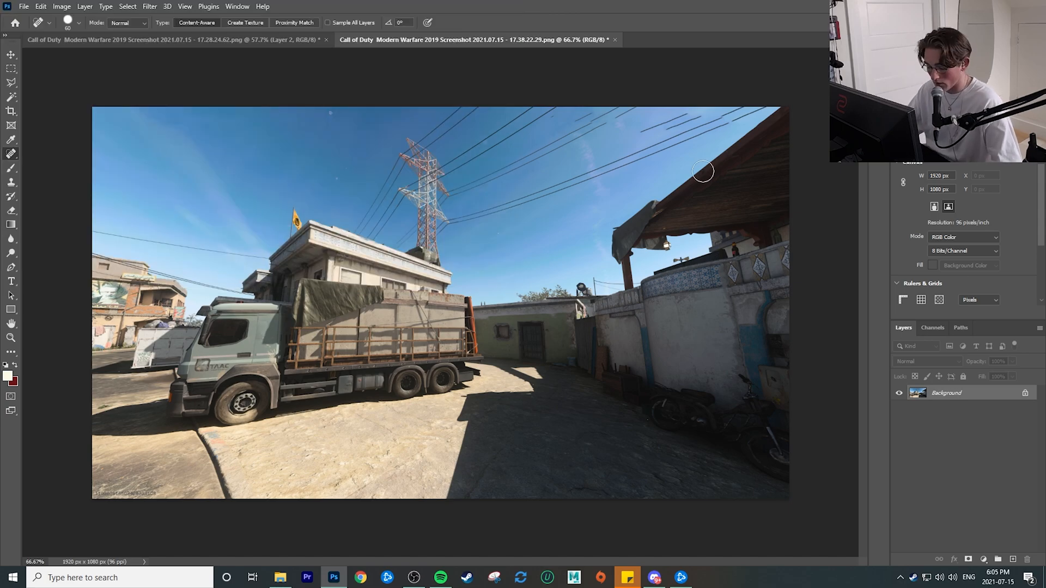
- Open the exported background.png as its own document and close the original map screenshot without saving changes
key(v)
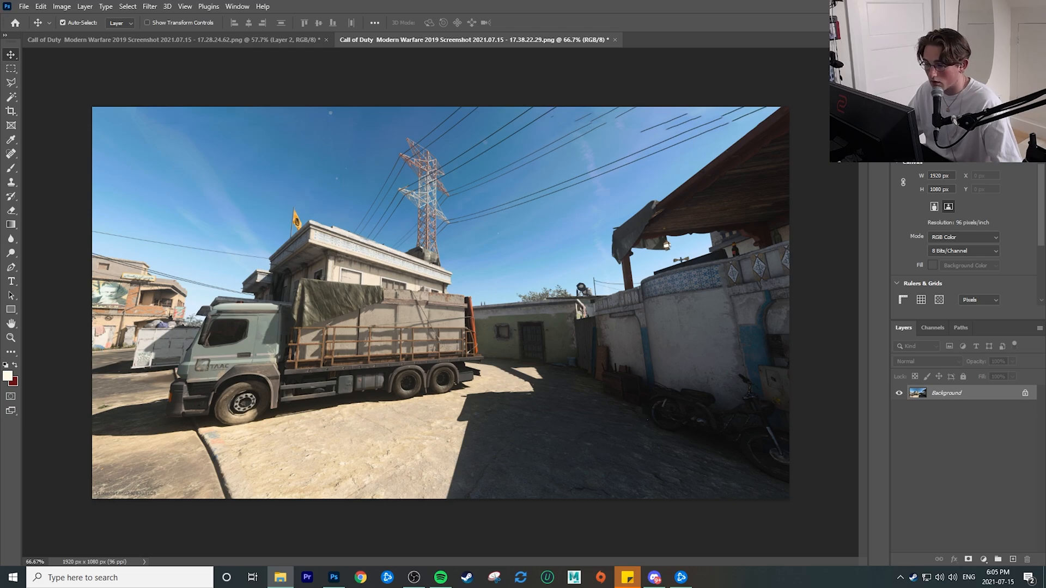
drag(615, 179, 664, 41)
click(607, 39)
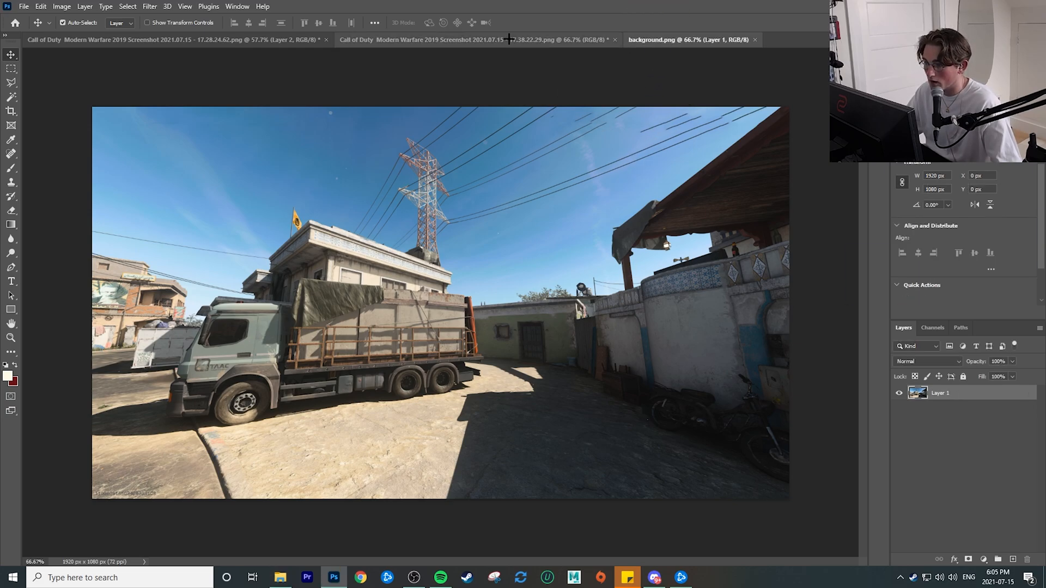
click(615, 40)
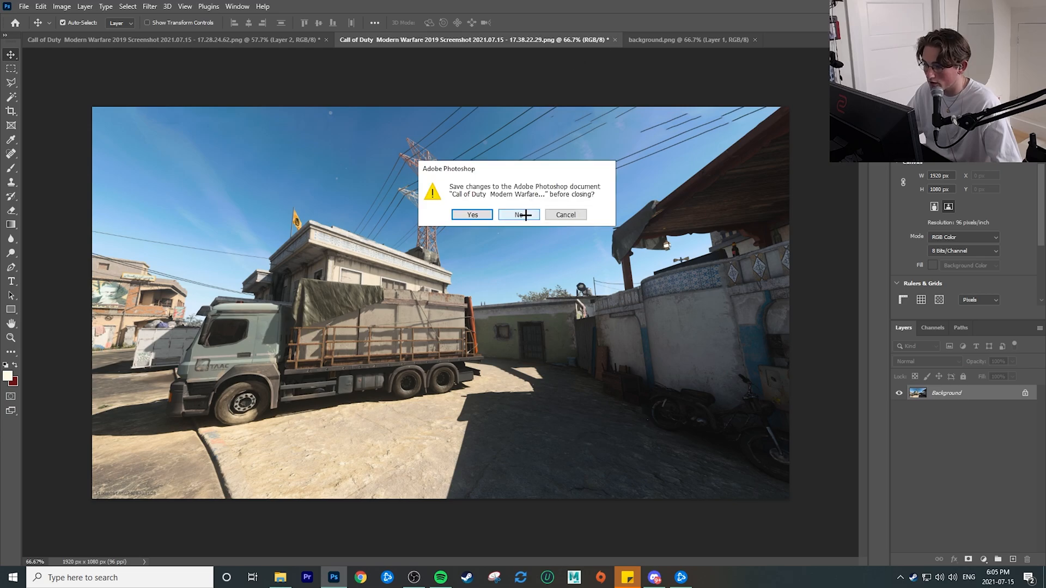
click(522, 215)
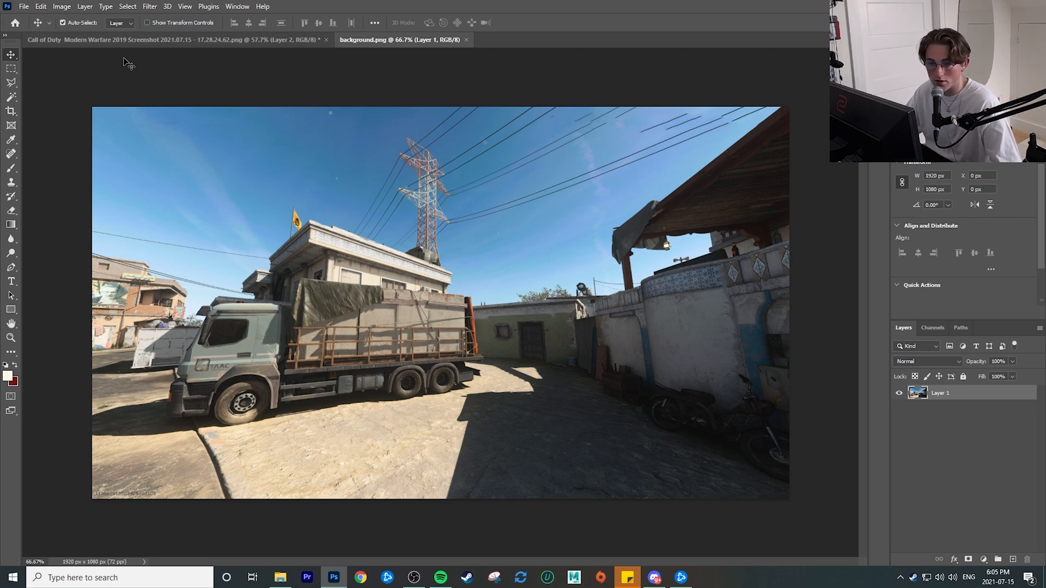
click(24, 7)
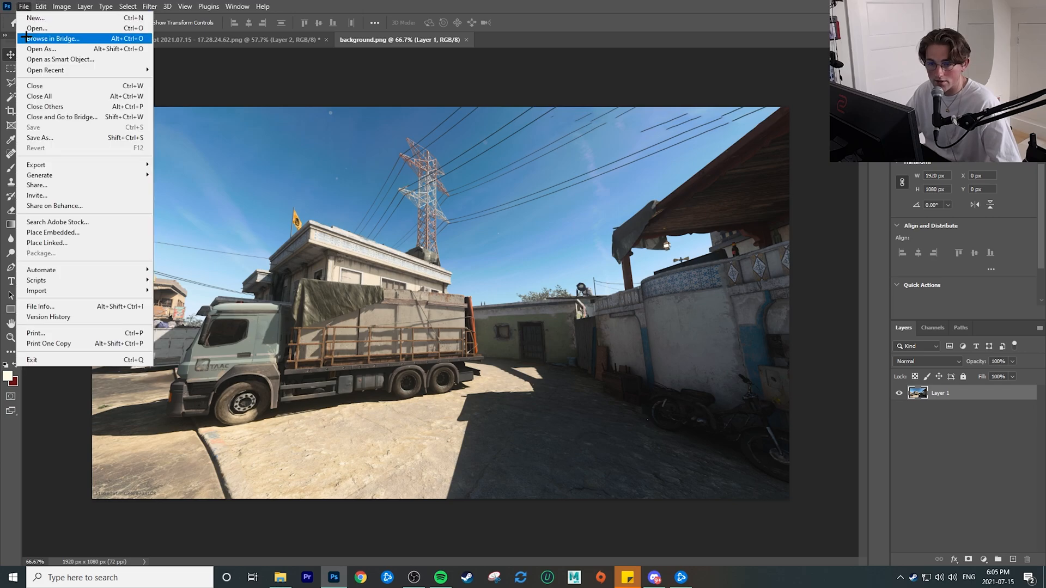
click(33, 28)
key(Escape)
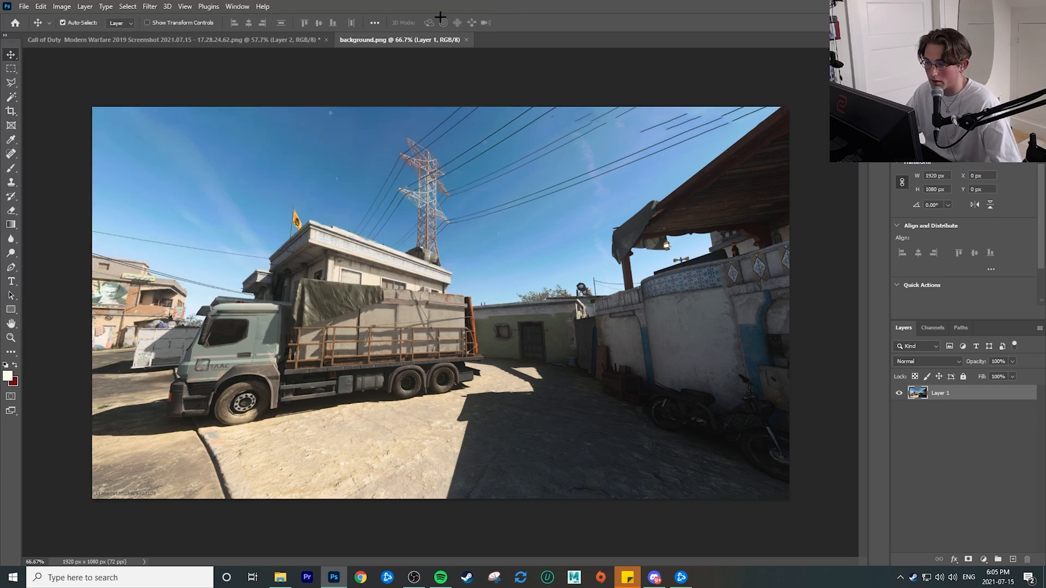
- Create a new document from the YT THUMBNAIL preset, 1280 x 720 px at 300 ppi with black background contents
click(24, 7)
click(22, 17)
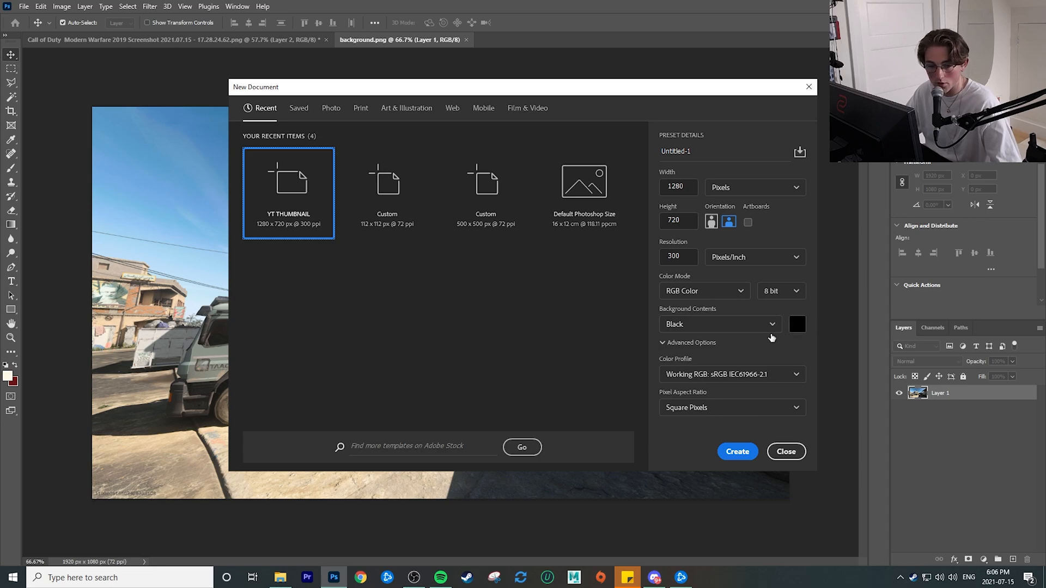
click(737, 453)
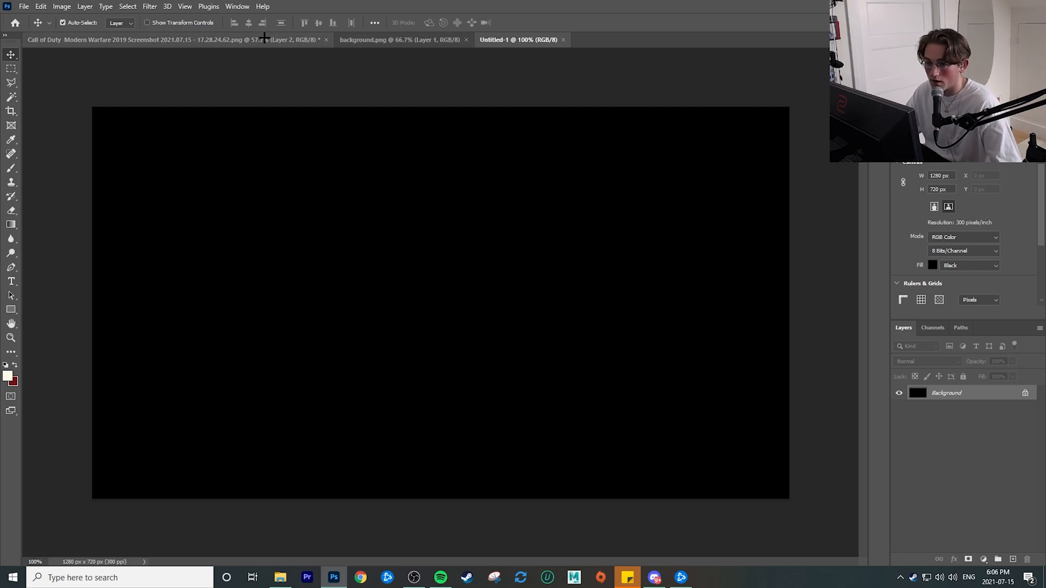
- Bring the gun and arms cutout from its screenshot document into the new thumbnail document
click(264, 39)
mouse_move(447, 311)
mouse_down()
mouse_move(426, 54)
mouse_move(504, 41)
mouse_move(459, 303)
mouse_up()
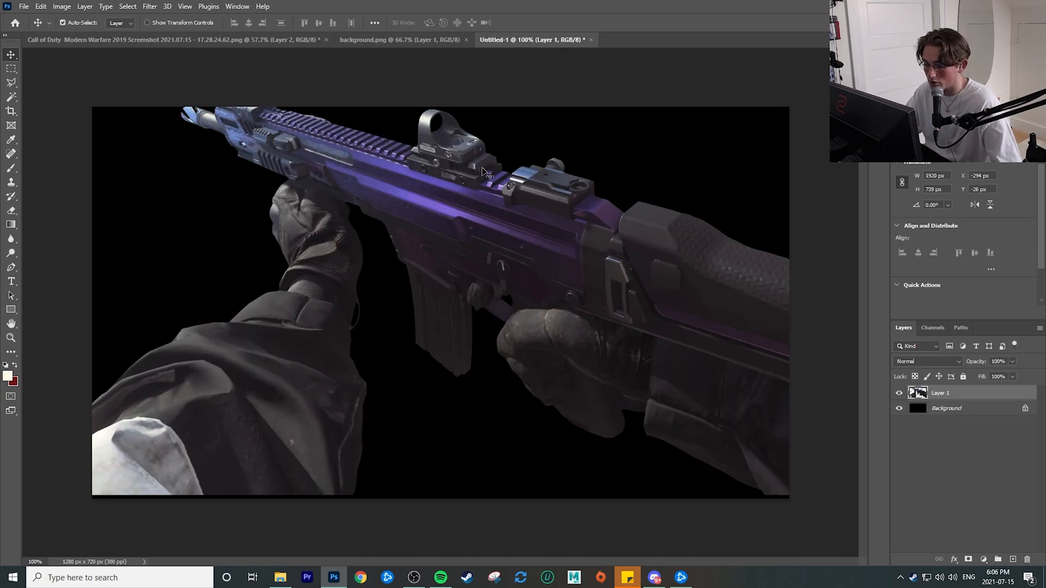
- Copy the entire background.png image into the thumbnail document and place its layer beneath the gun layer
click(394, 39)
key(ctrl+a)
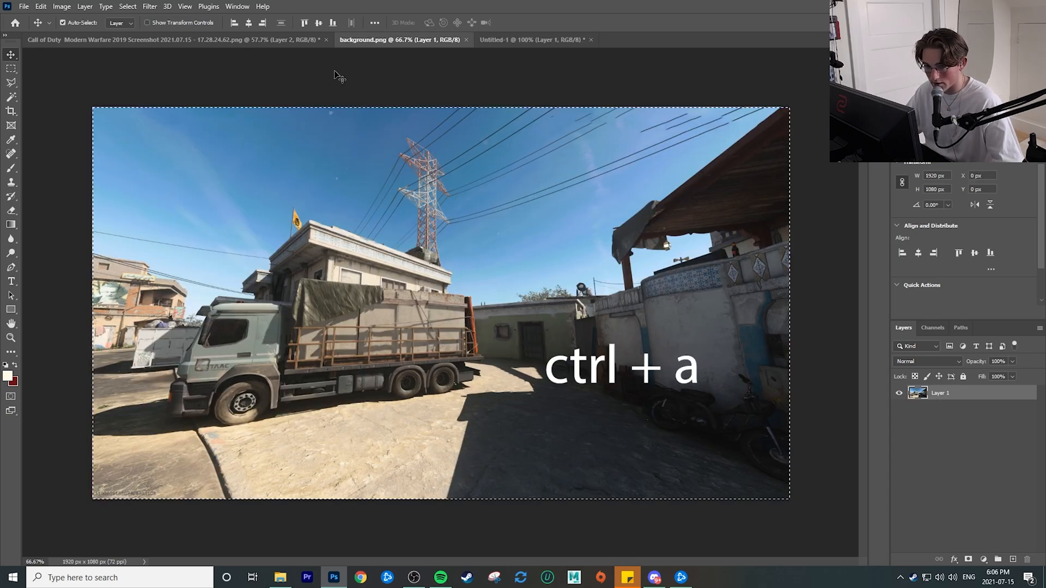
key(ctrl+c)
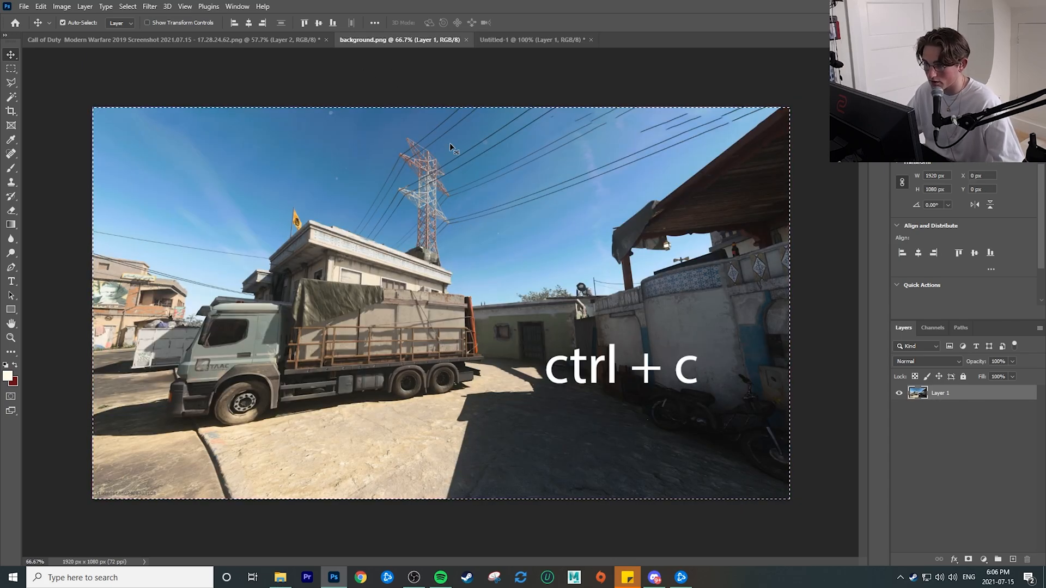
click(531, 40)
key(ctrl+v)
drag(951, 394, 951, 417)
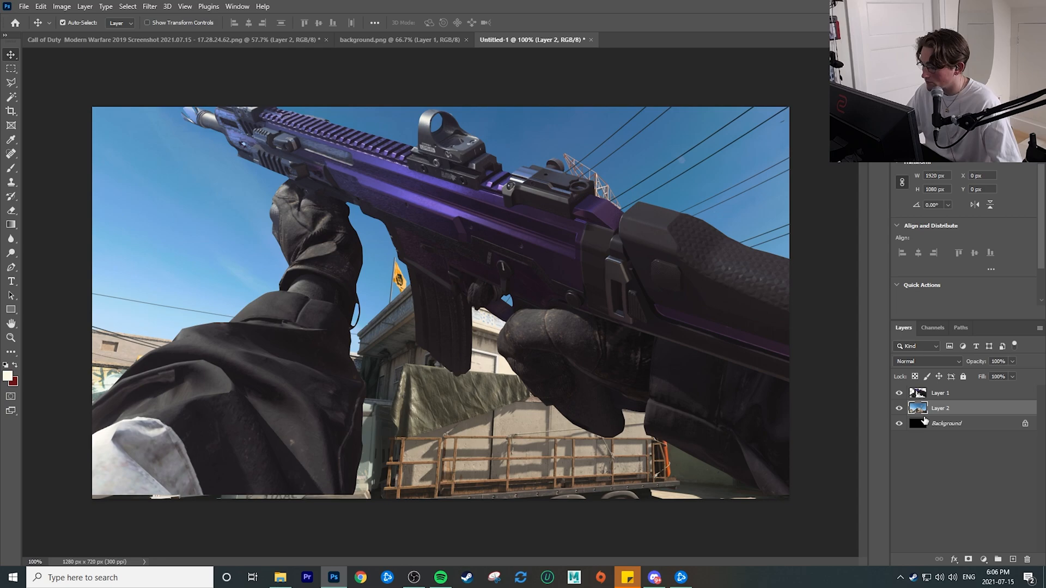
- Convert the gun layer, Layer 1, and the map layer, Layer 2, to smart objects
click(959, 394)
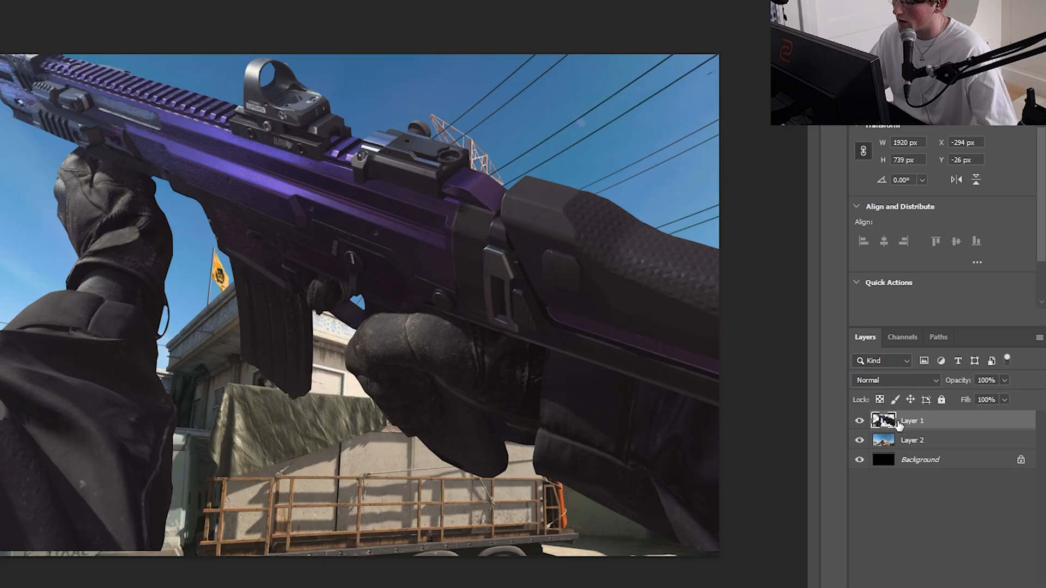
right_click(958, 392)
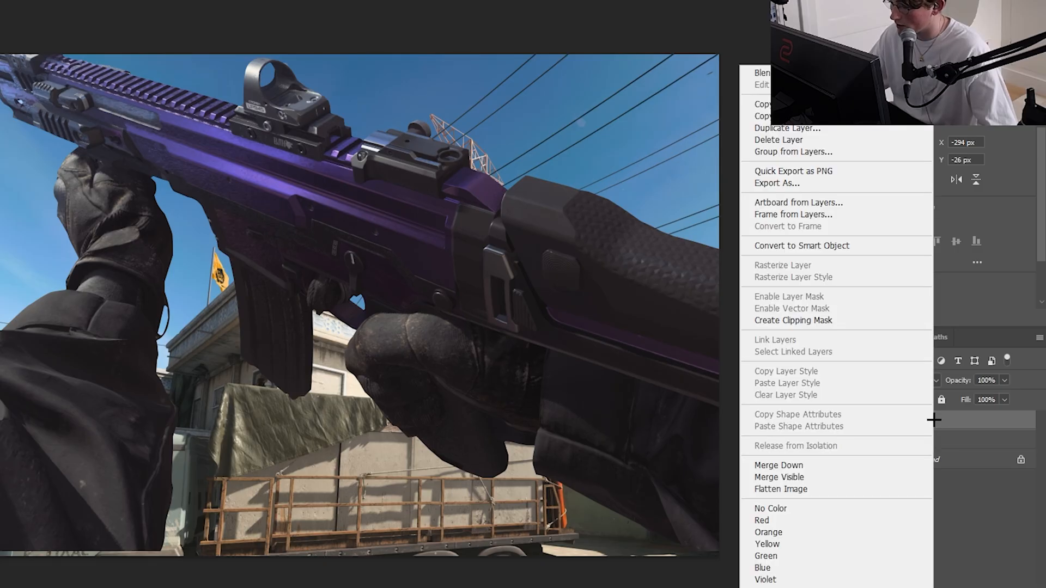
click(829, 245)
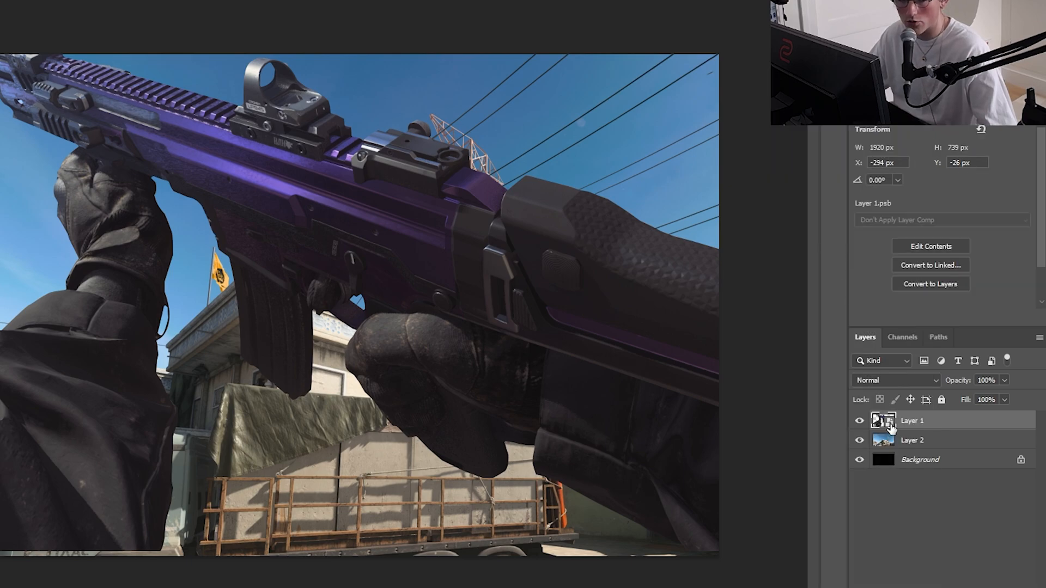
click(941, 440)
right_click(935, 440)
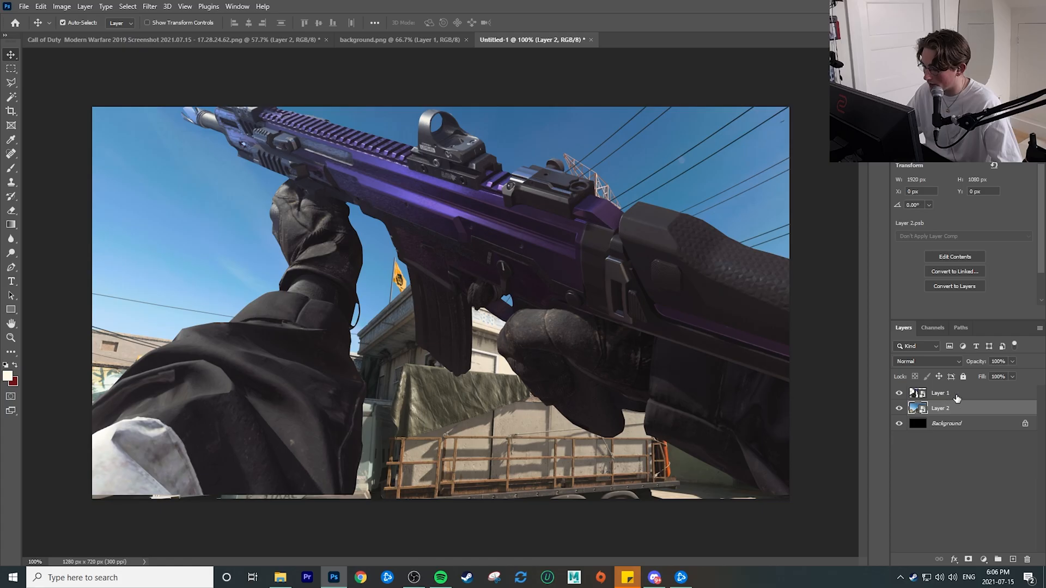
- Shrink the gun and arms smart object with Free Transform, and enlarge it again to about 104.61% scale
click(385, 344)
key(ctrl+t)
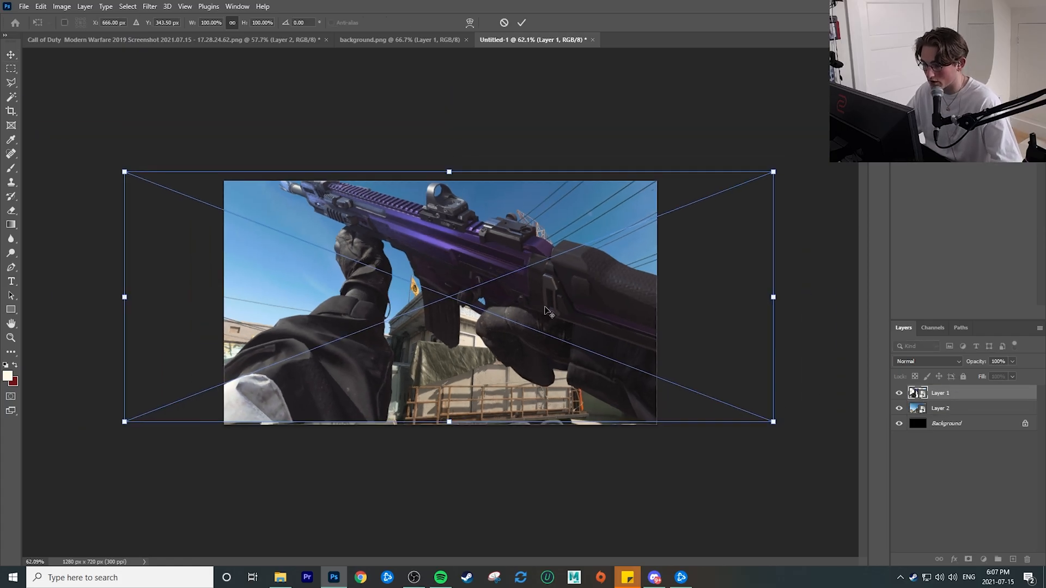
drag(774, 172, 497, 318)
key(Return)
key(ctrl+t)
drag(483, 283, 801, 159)
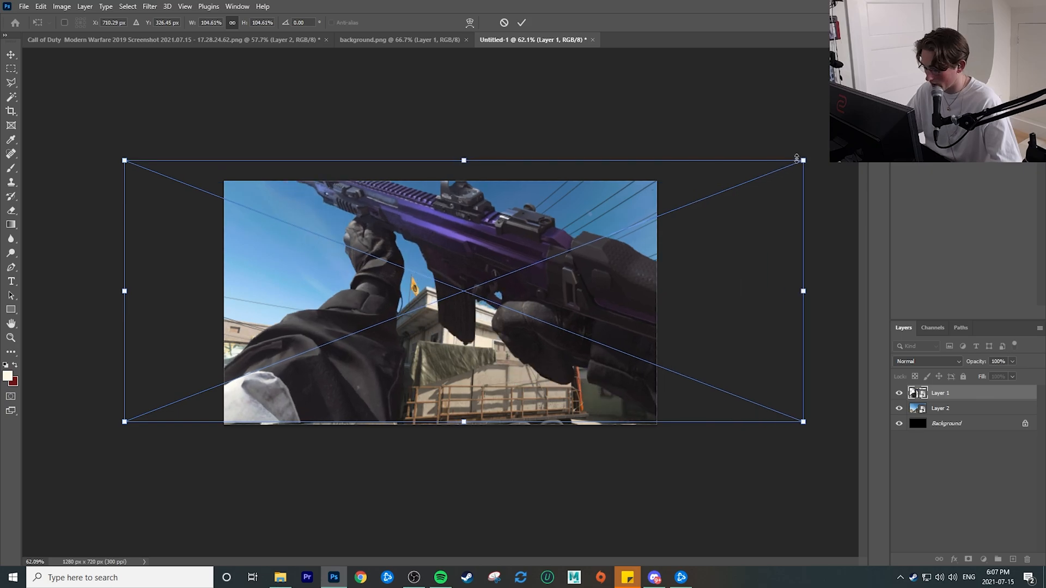
key(Return)
- Move the gun and arms to about X -338 px, Y 0 px, and hide their layer, Layer 1
scroll(471, 251, up, 5)
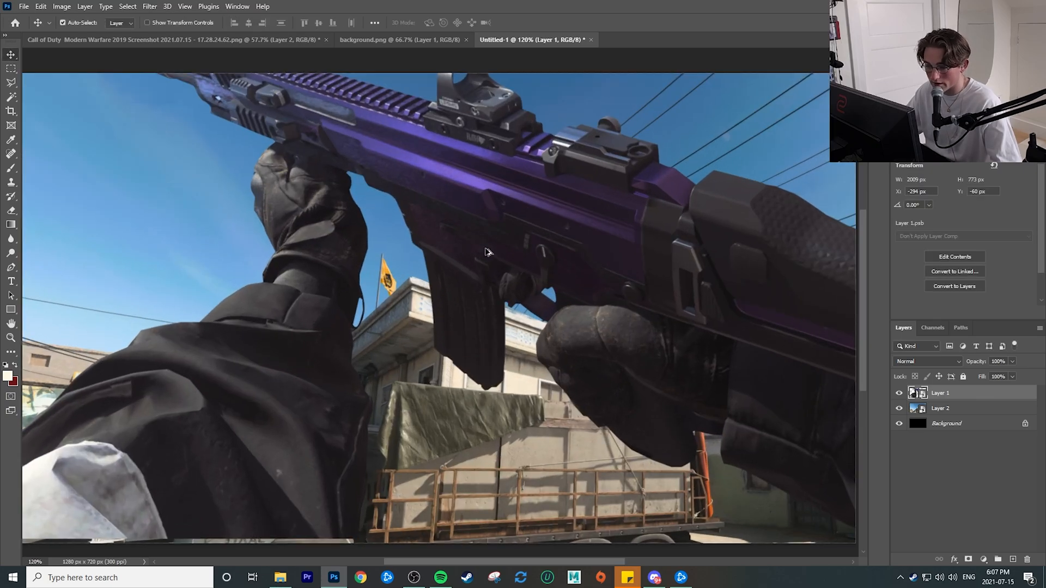
scroll(488, 251, down, 5)
scroll(507, 317, down, 1)
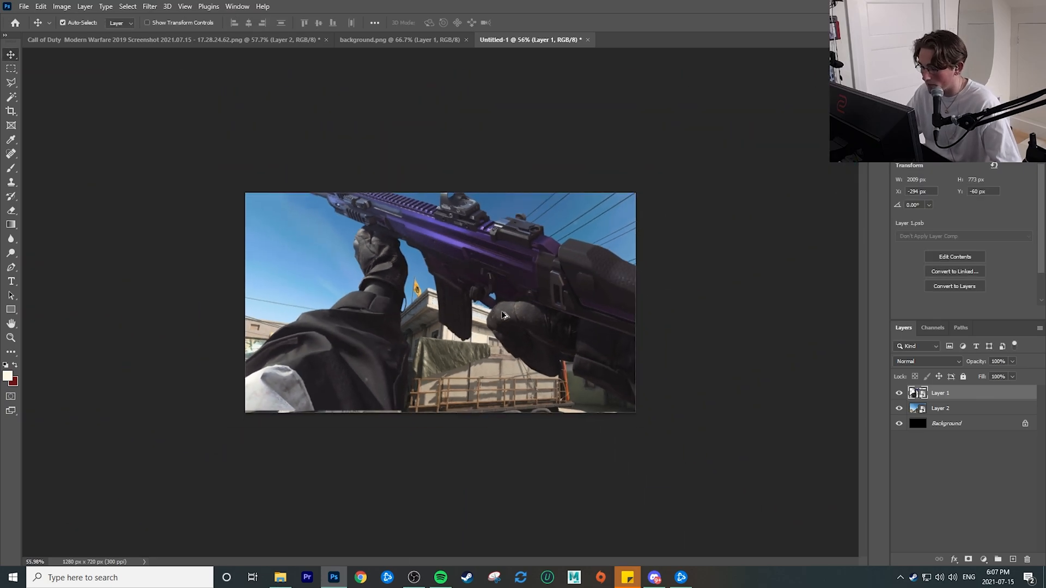
drag(493, 267, 482, 287)
key(ctrl+t)
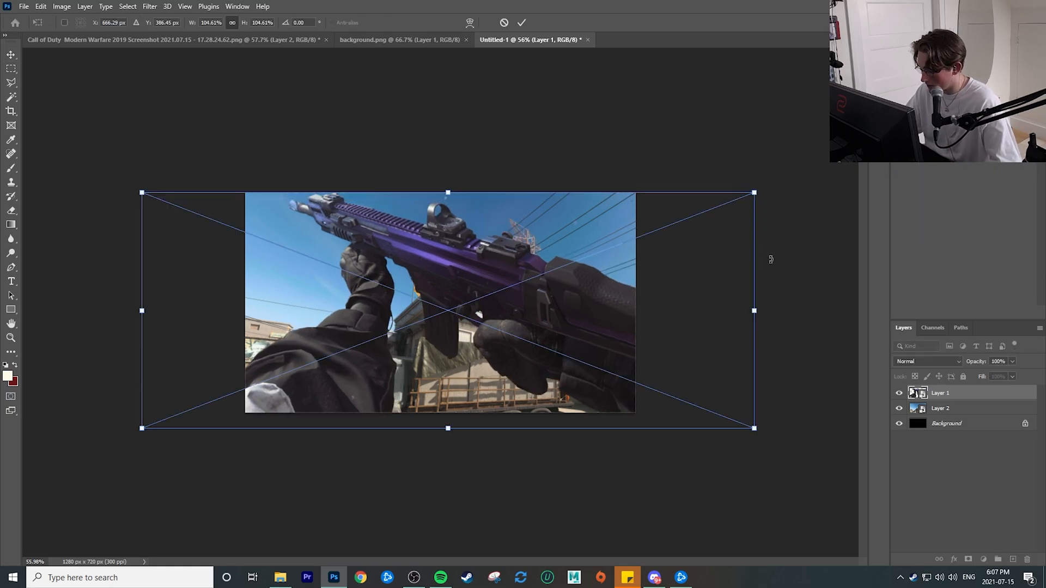
key(Return)
click(899, 393)
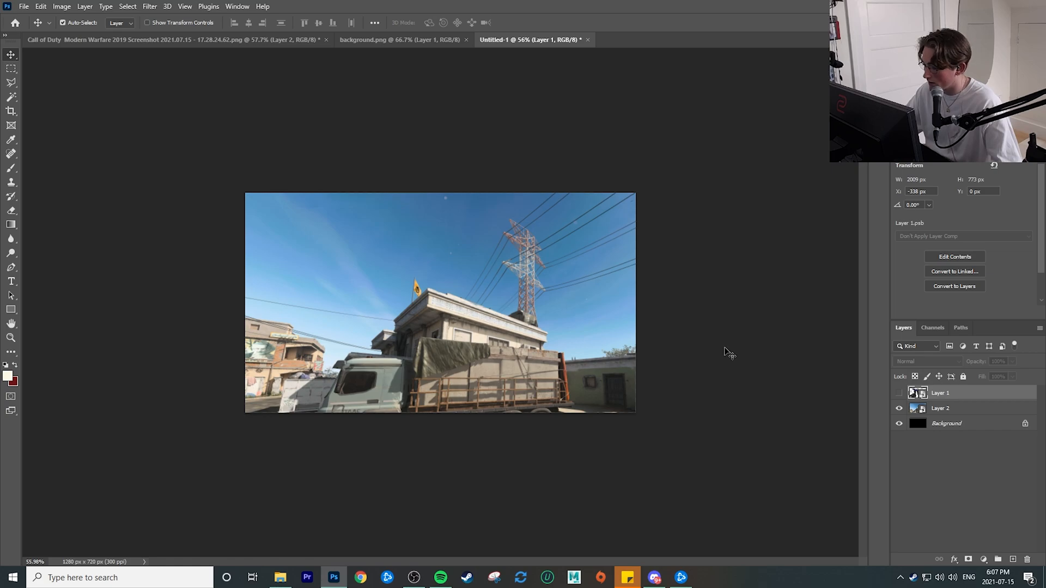
- Shrink the map layer, Layer 2, to about 75.54% with Free Transform and position it at about X -132 px, Y -30 px
click(948, 410)
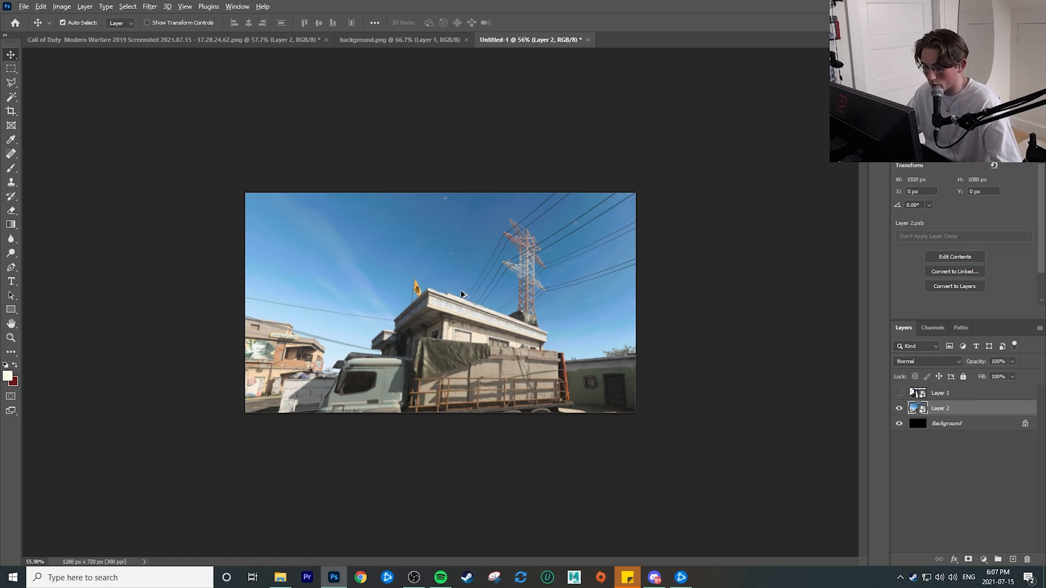
key(ctrl+t)
drag(534, 326, 474, 261)
drag(769, 124, 628, 202)
drag(478, 306, 498, 293)
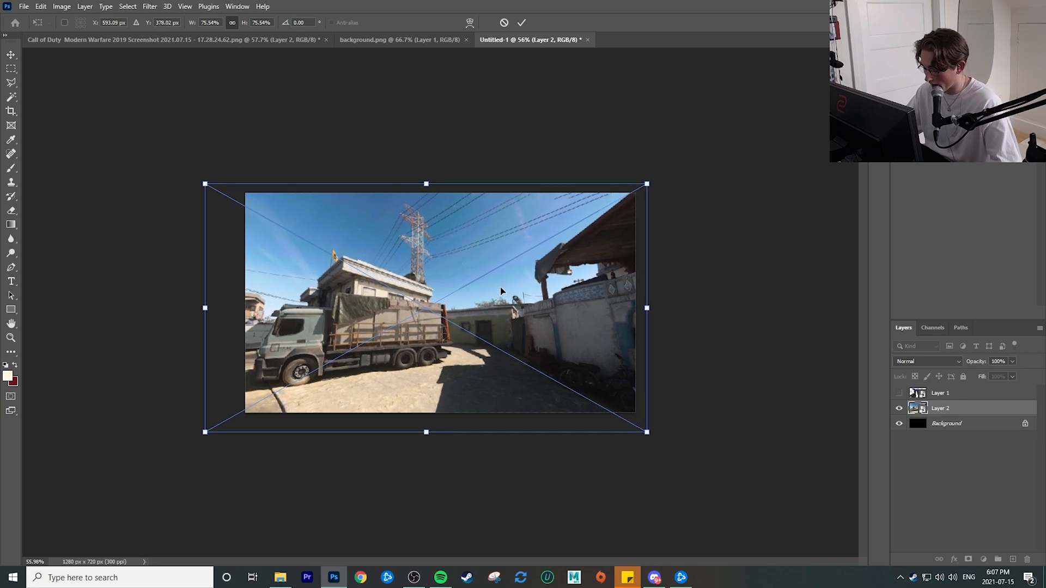
key(Return)
- Trace a closed Pen tool path around the sky, following the rooftops, truck and awning and including the gap beneath the awning
scroll(491, 291, up, 4)
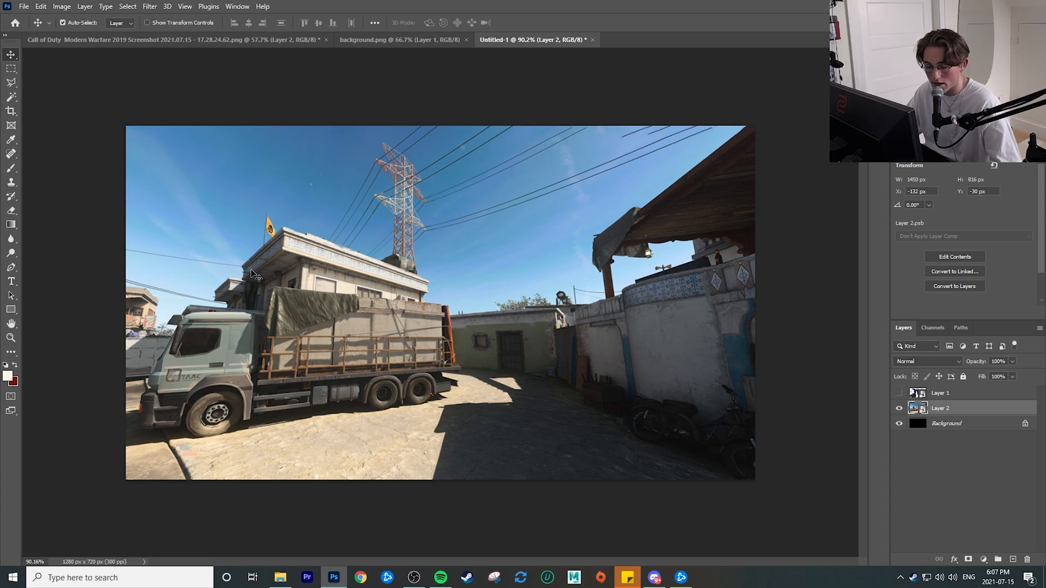
click(11, 267)
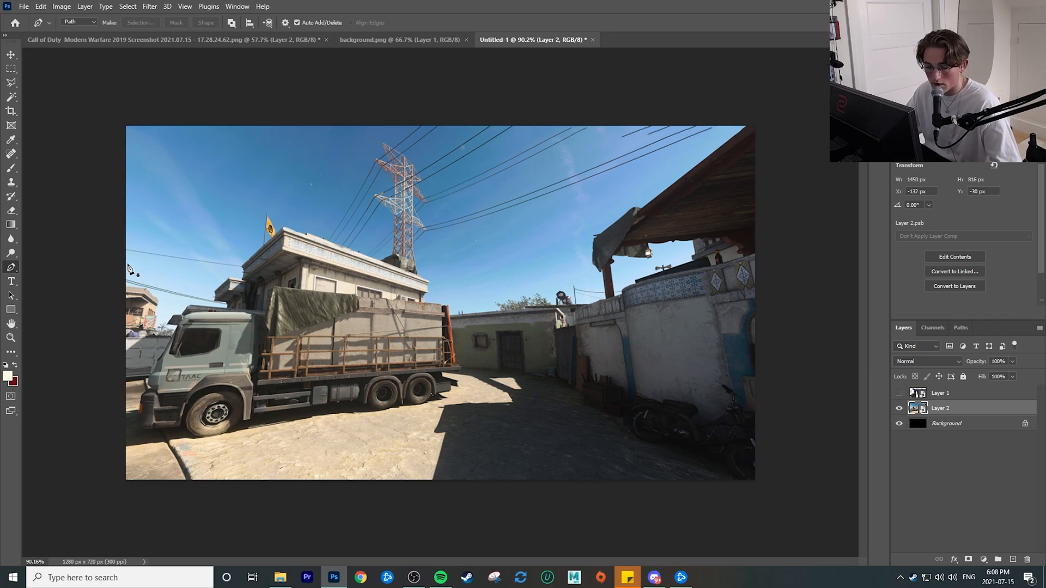
scroll(135, 279, up, 5)
scroll(136, 255, up, 4)
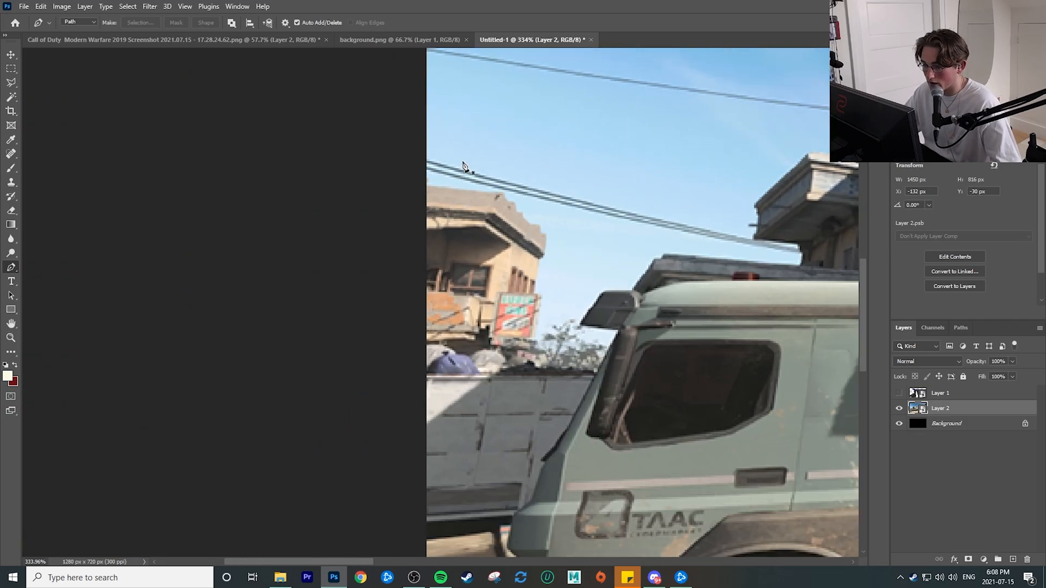
click(392, 176)
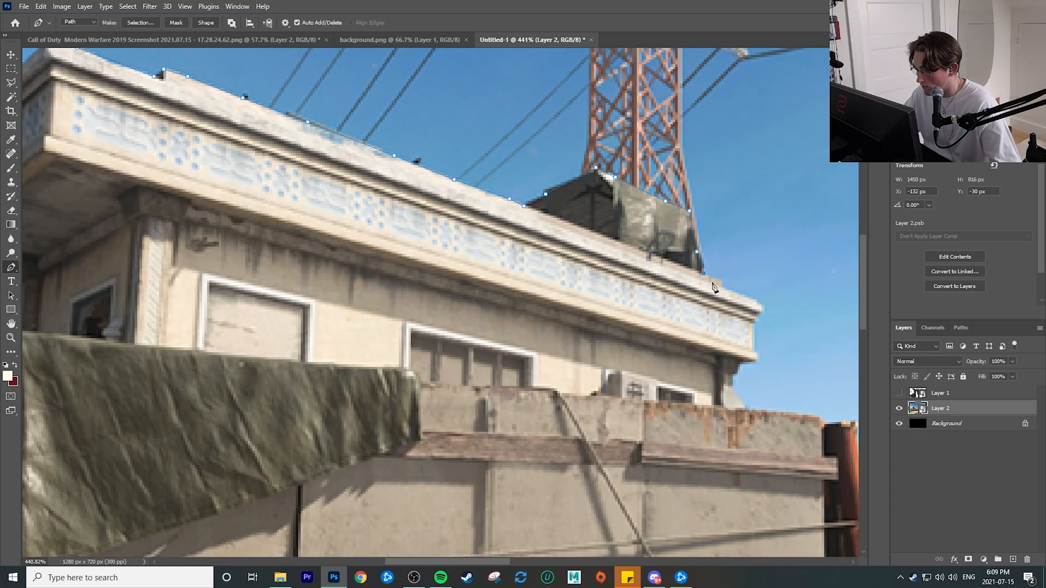
click(580, 231)
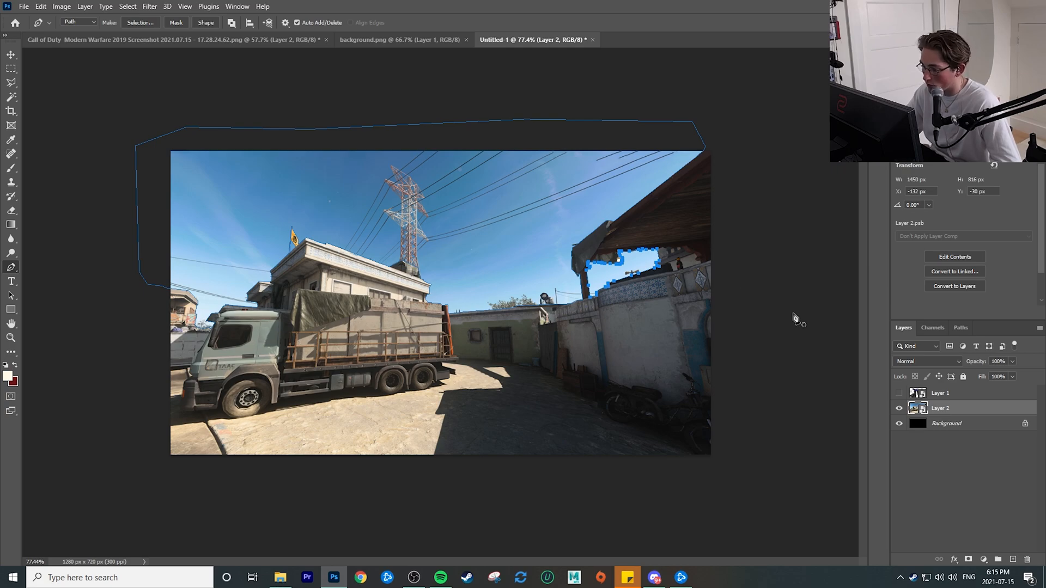
- Load the sky's work path as a selection
click(961, 328)
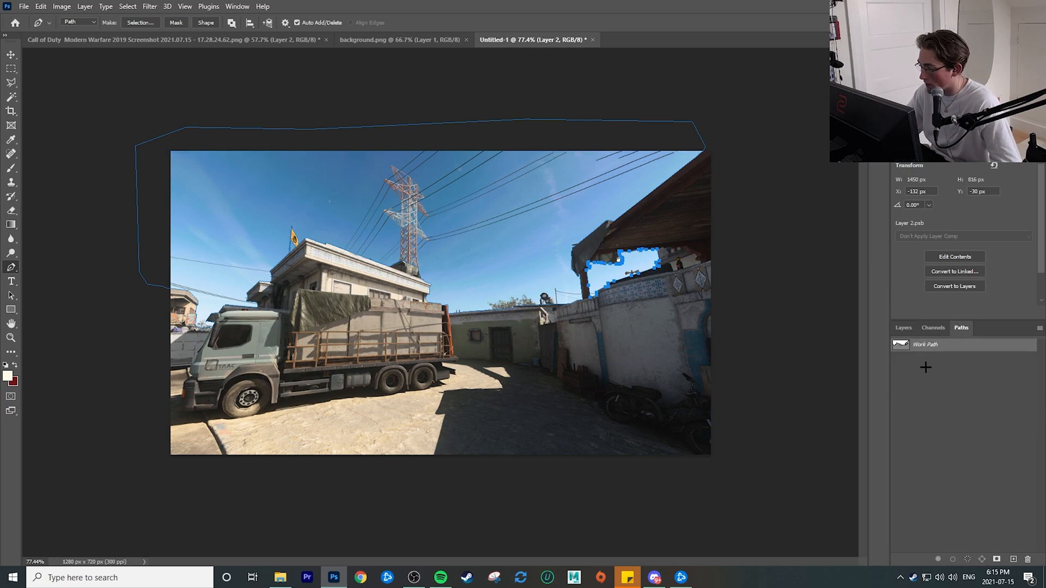
ctrl+click(900, 348)
click(903, 329)
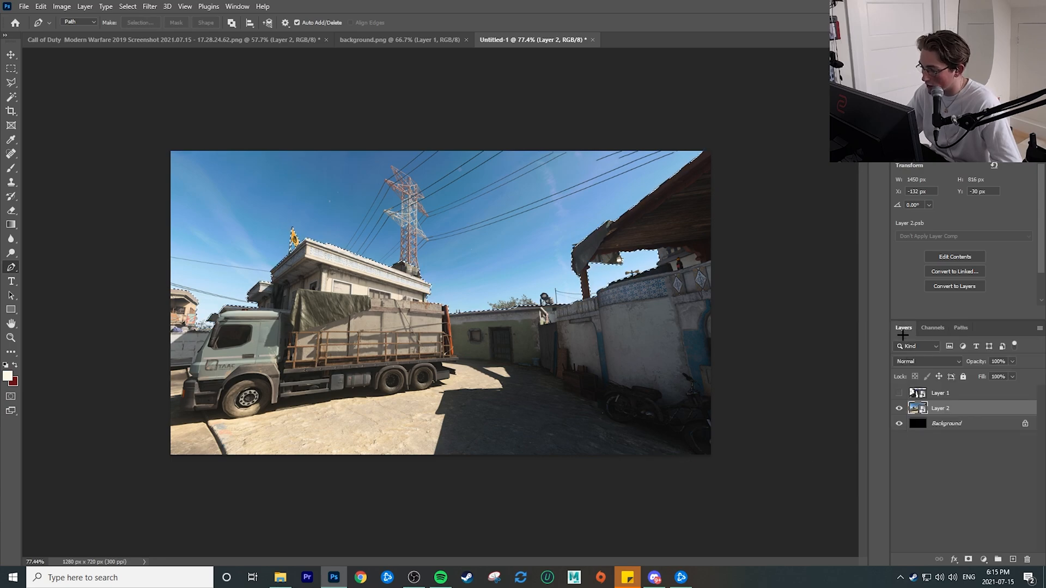
- Rasterize the map layer, Layer 2, and delete the selected sky from it
right_click(946, 413)
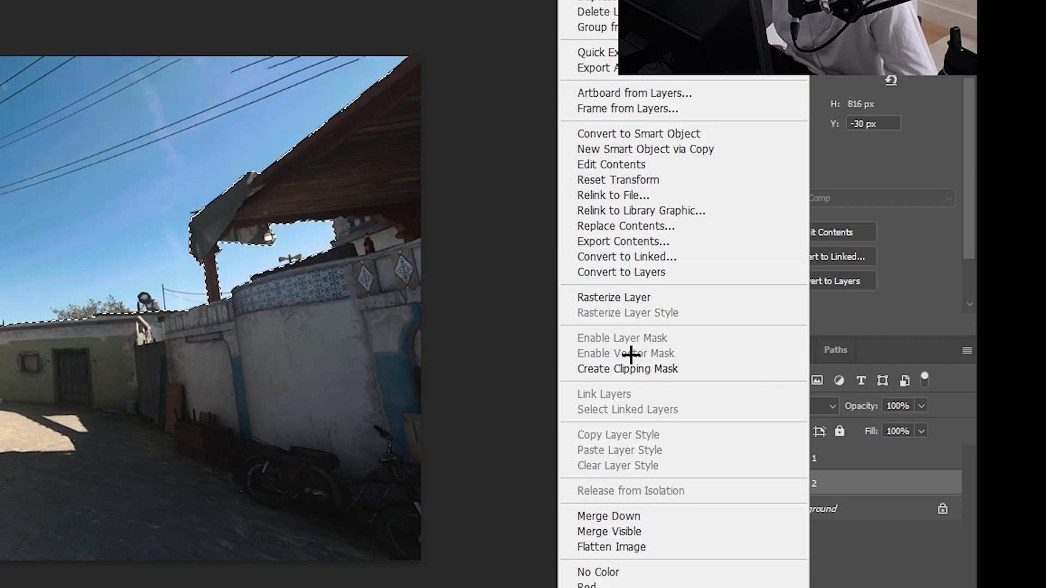
click(642, 300)
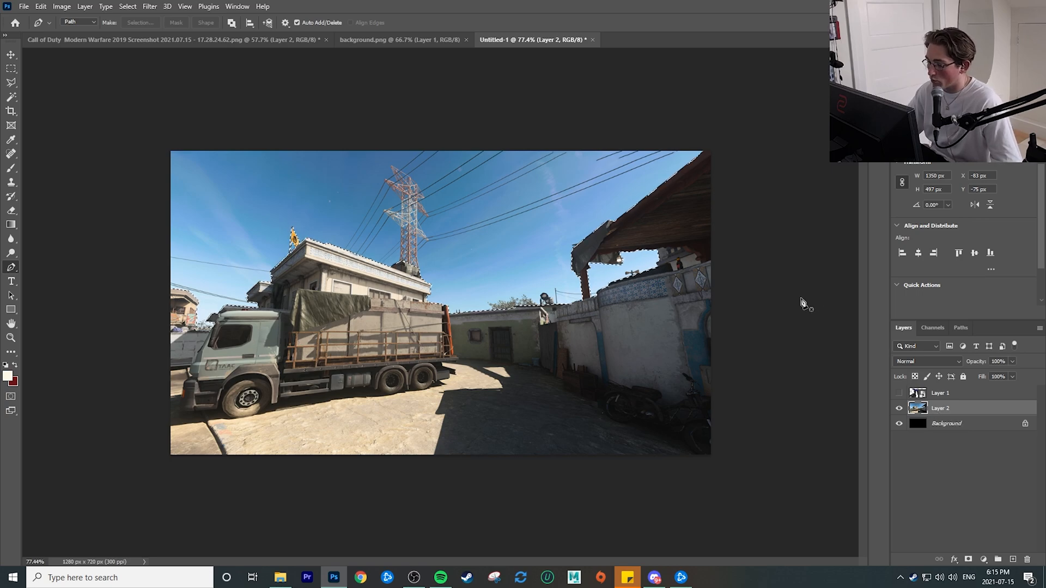
key(Delete)
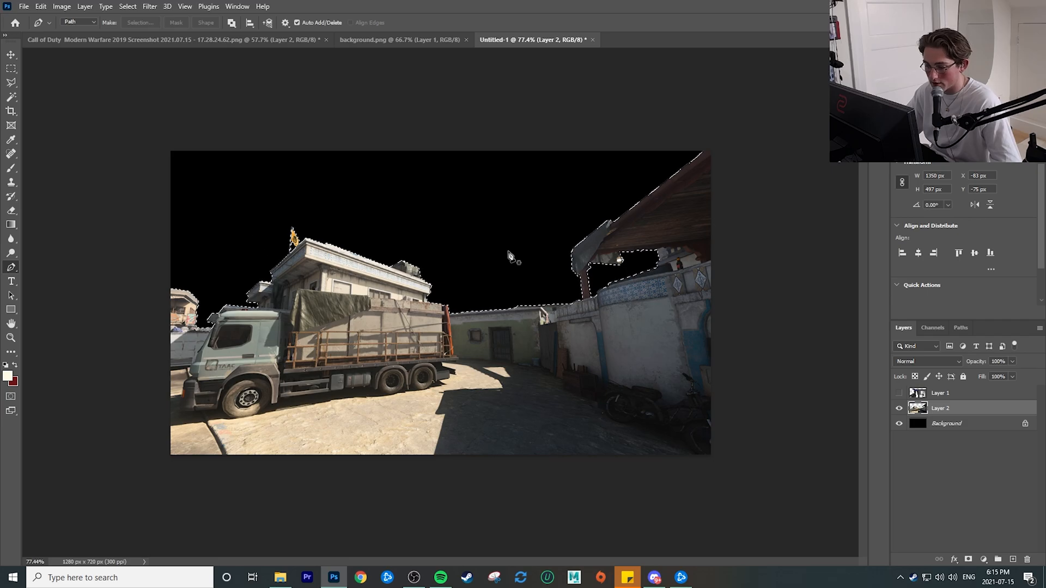
- Inspect the cutout edges around the rooftops and flag, and invert the selection to cover the buildings and ground
scroll(506, 255, up, 5)
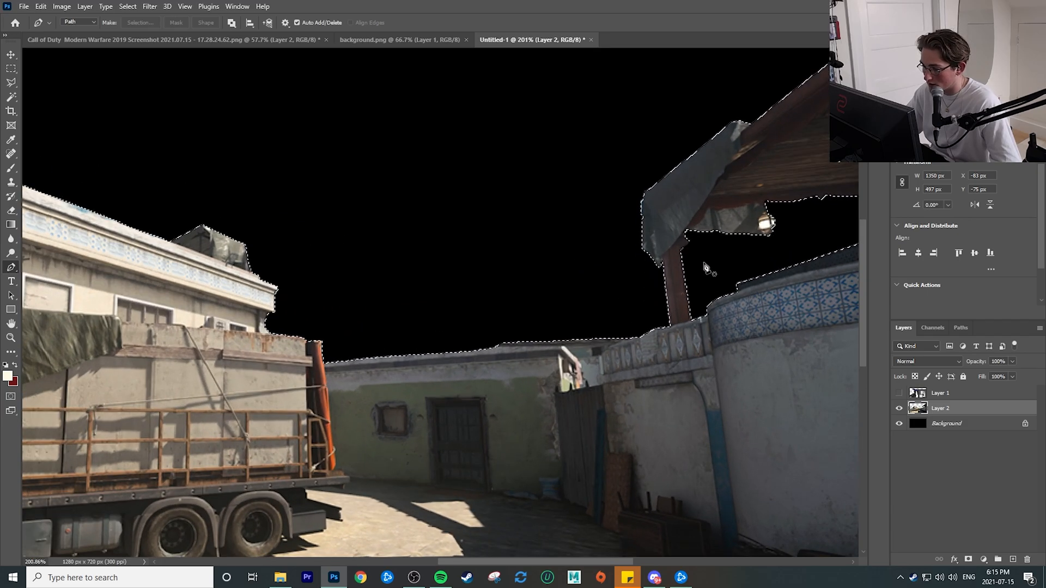
drag(262, 165, 798, 207)
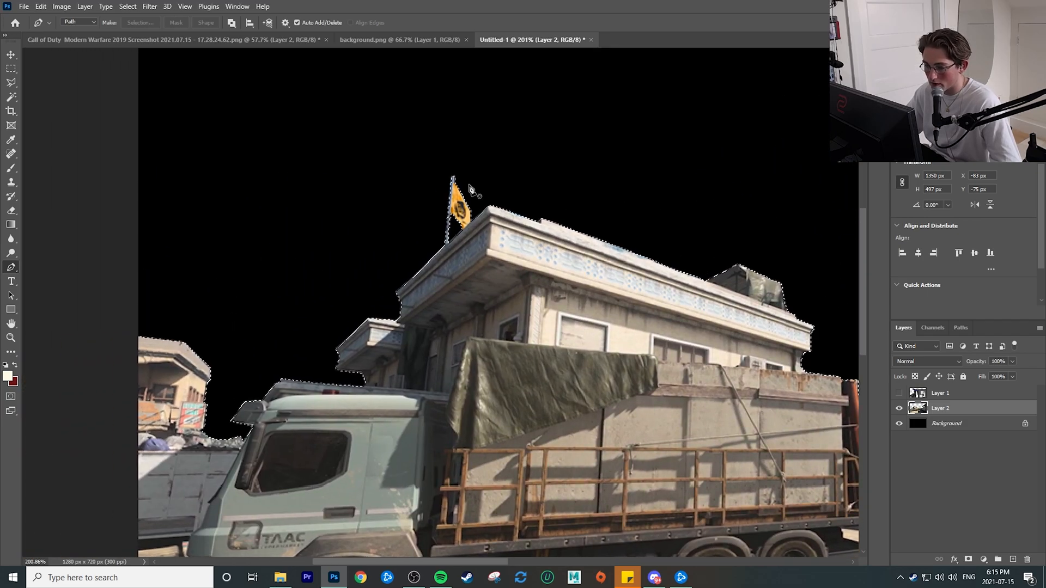
scroll(475, 188, up, 3)
scroll(545, 234, down, 5)
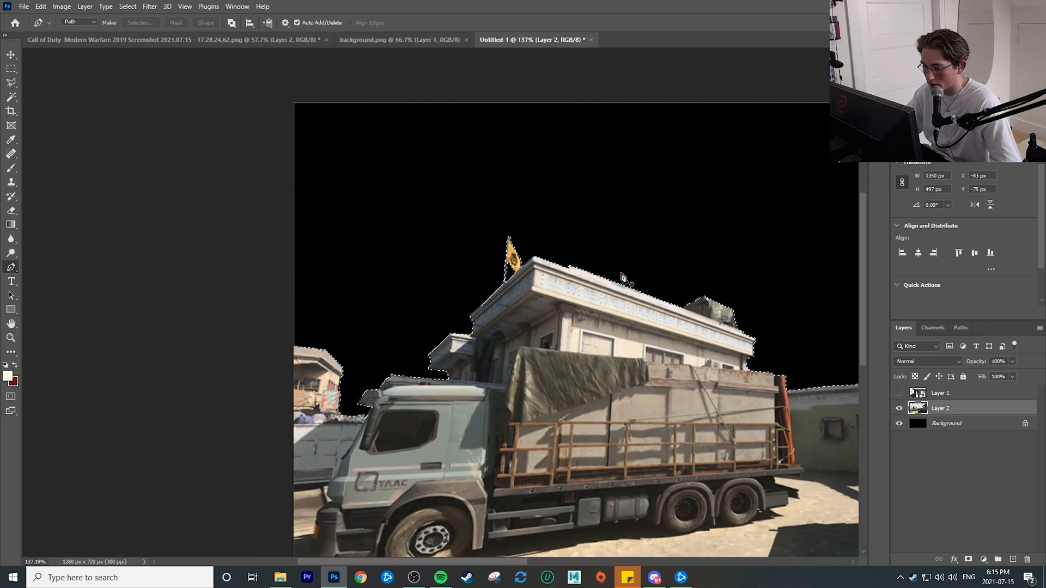
scroll(610, 275, down, 2)
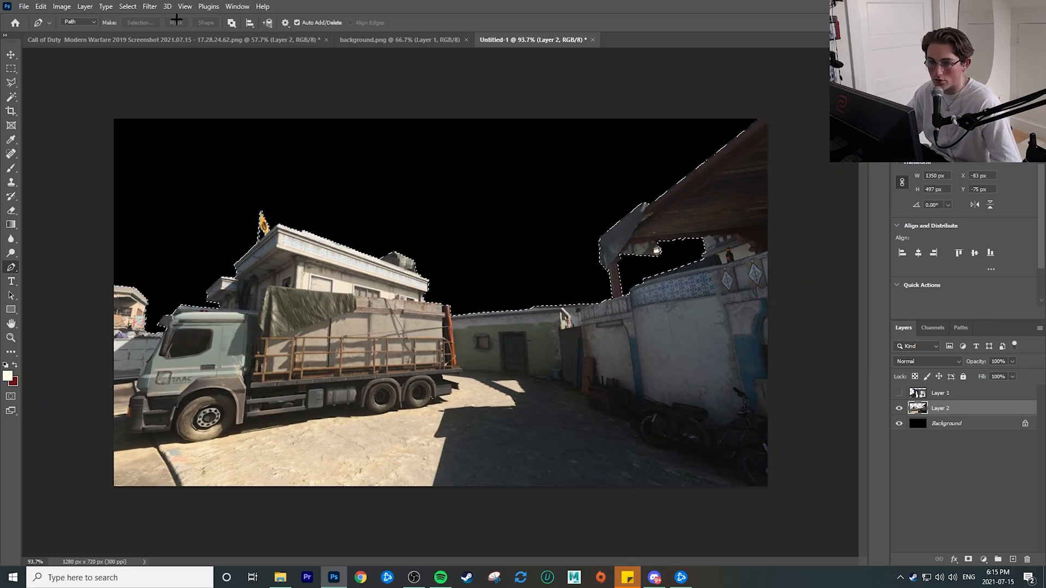
click(133, 6)
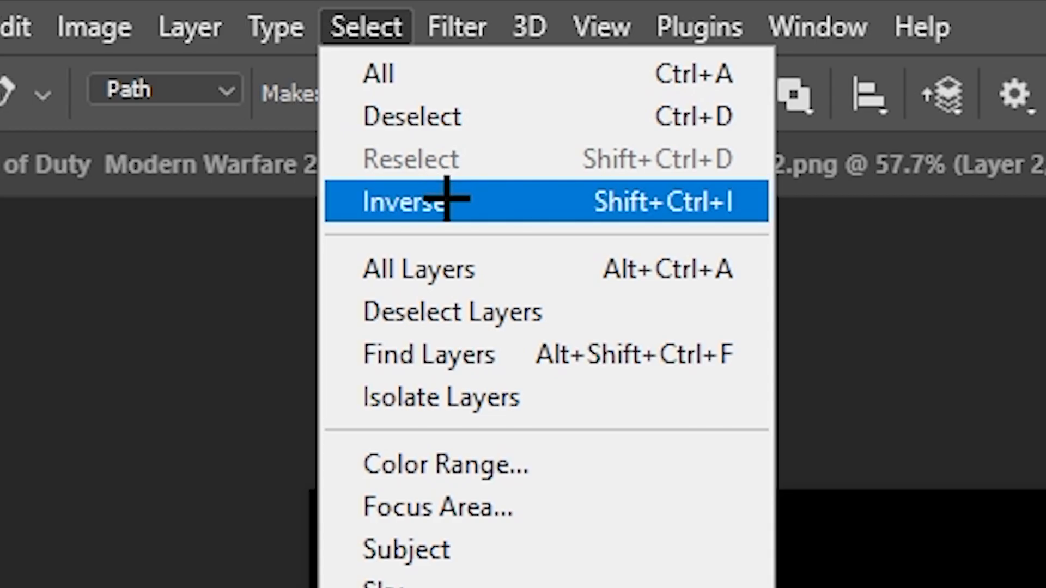
click(444, 198)
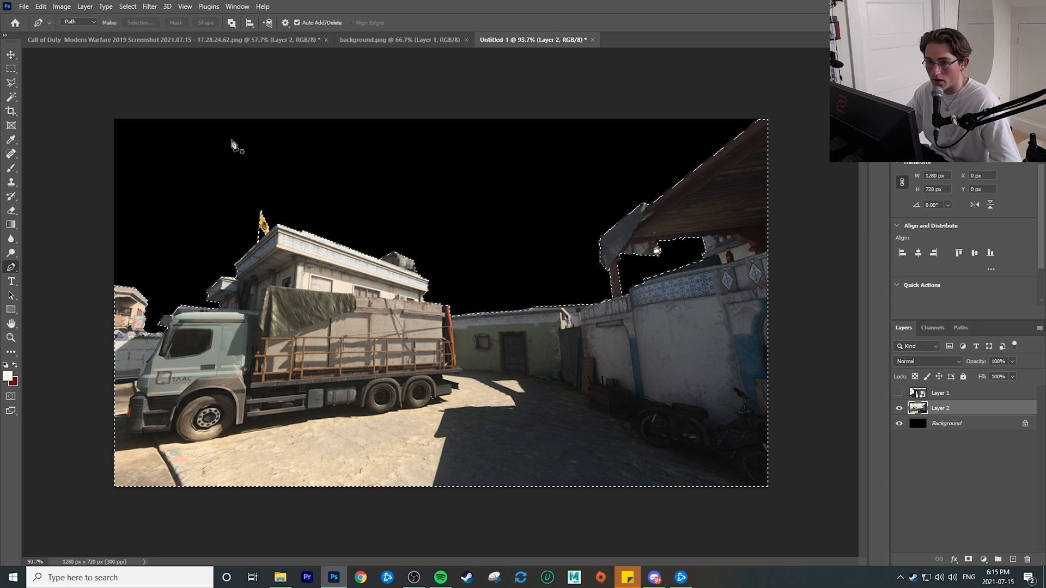
- Contract the selection by 1 pixel and copy the selected map area to a new layer
click(127, 6)
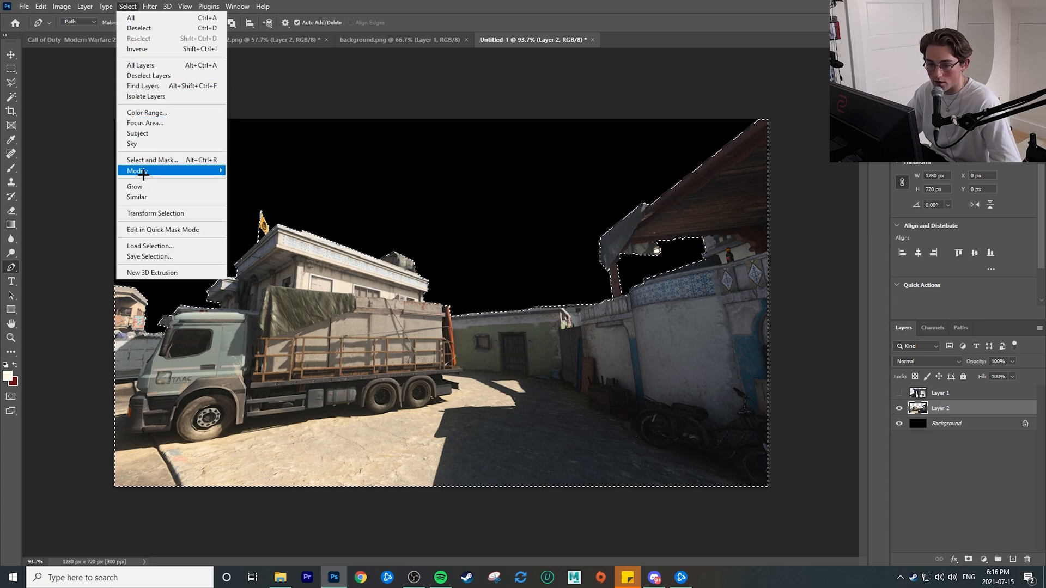
mouse_move(224, 169)
click(255, 202)
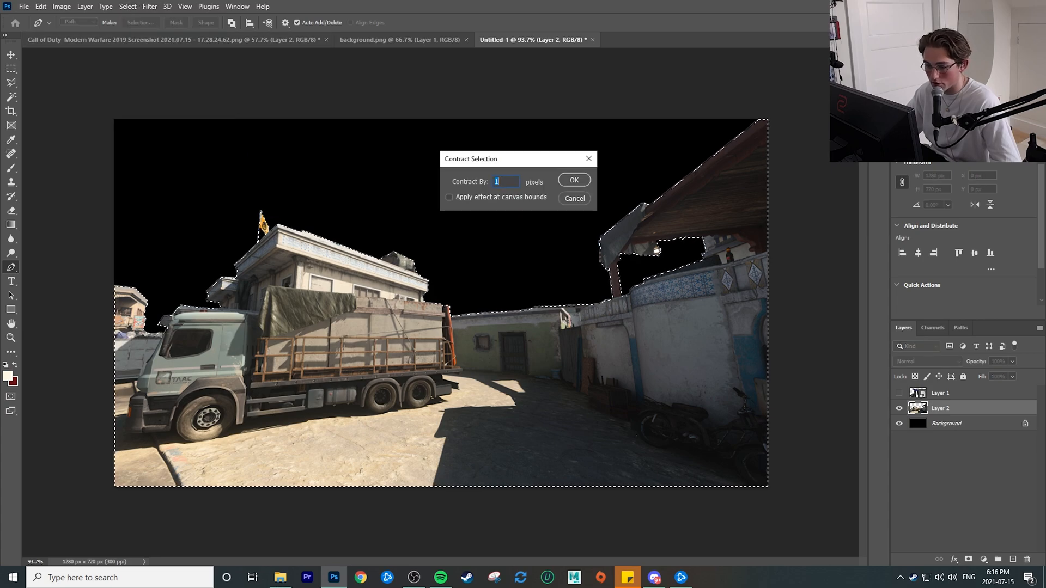
click(573, 180)
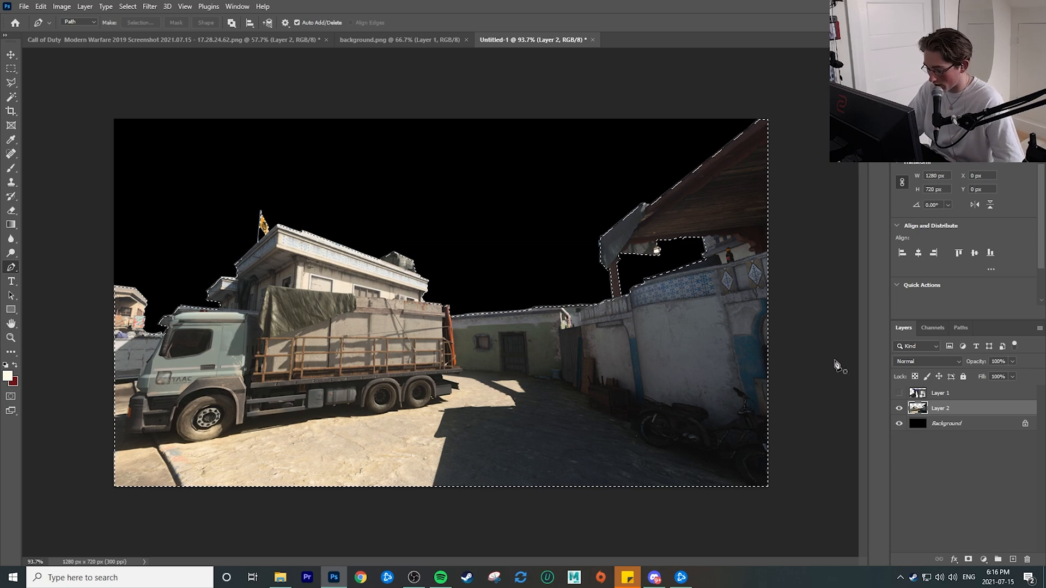
key(ctrl+j)
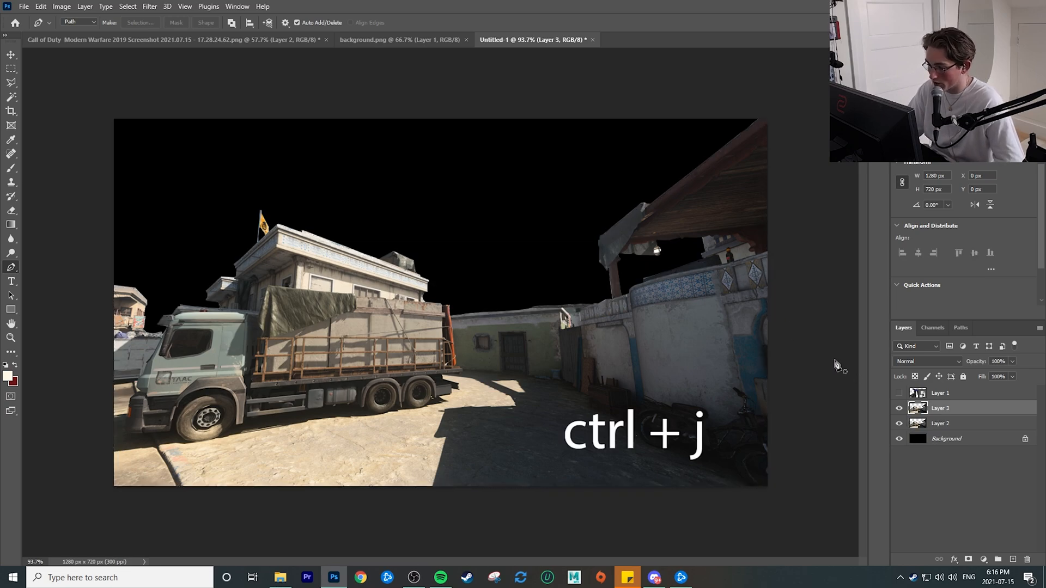
- Compare the roof and flag edges with Layer 2 shown and hidden, and delete Layer 2
click(900, 424)
click(901, 424)
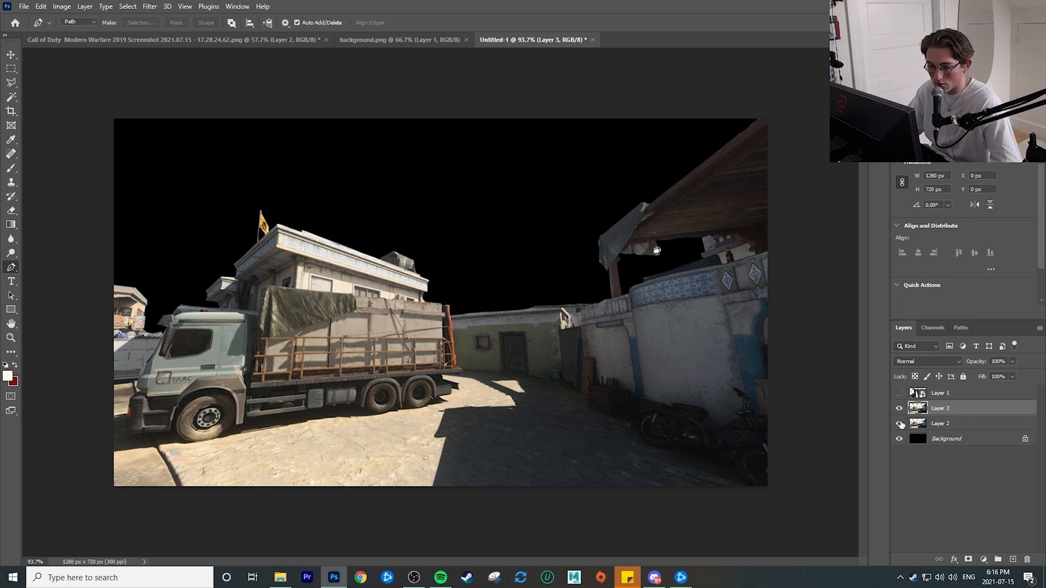
scroll(327, 239, up, 7)
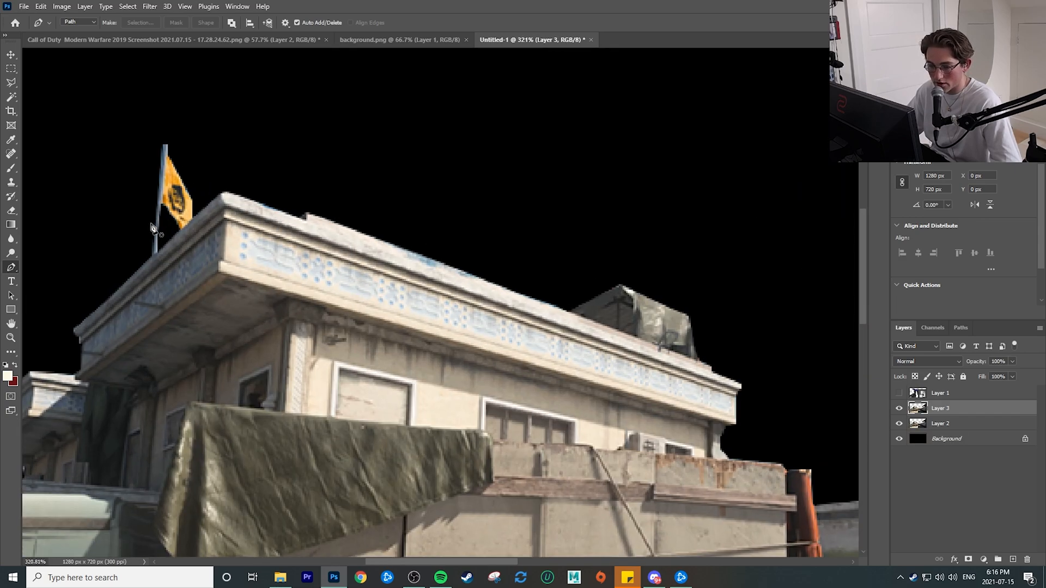
click(900, 425)
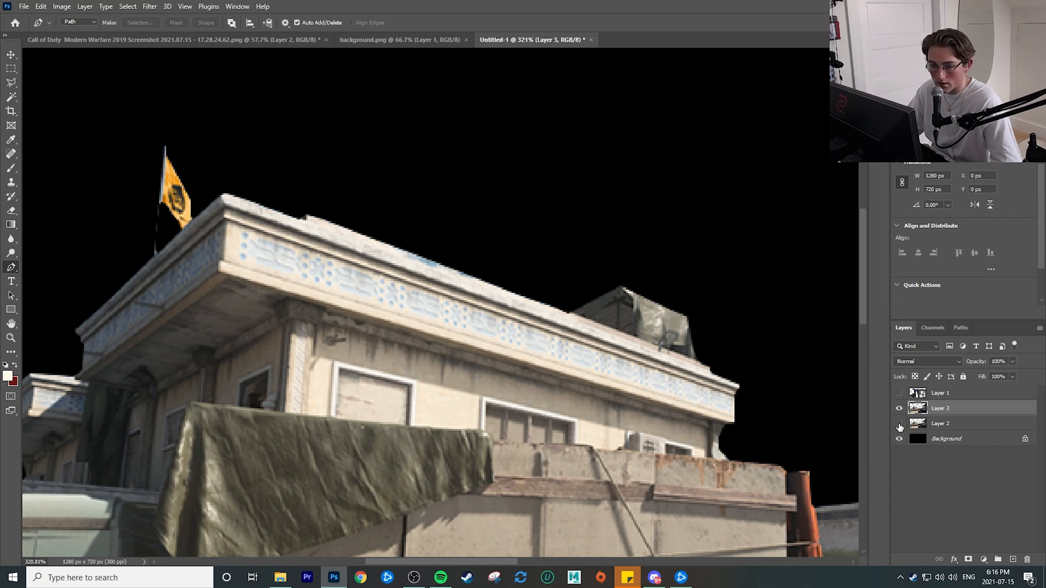
scroll(850, 349, down, 6)
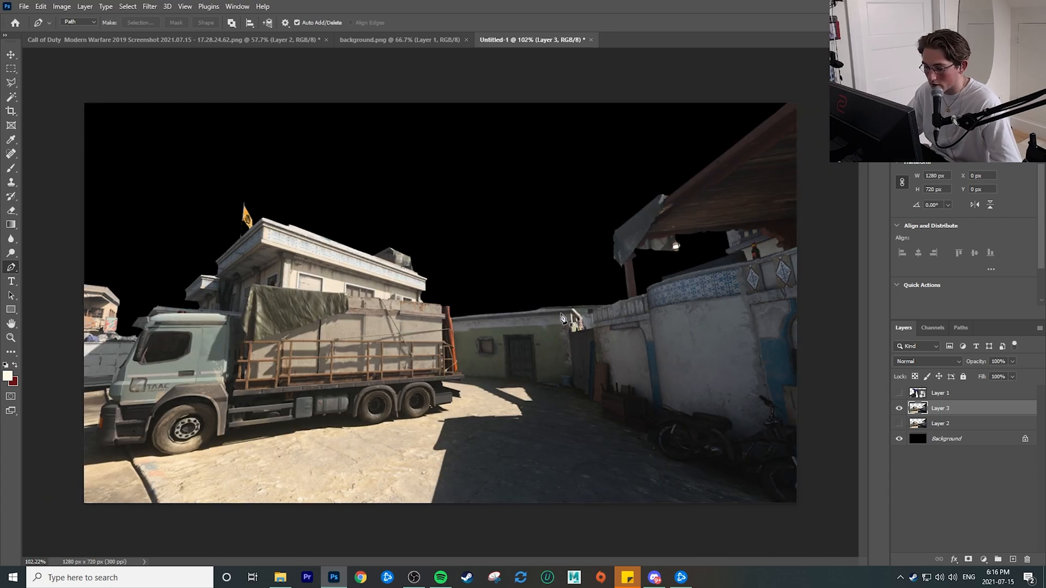
click(957, 425)
key(Delete)
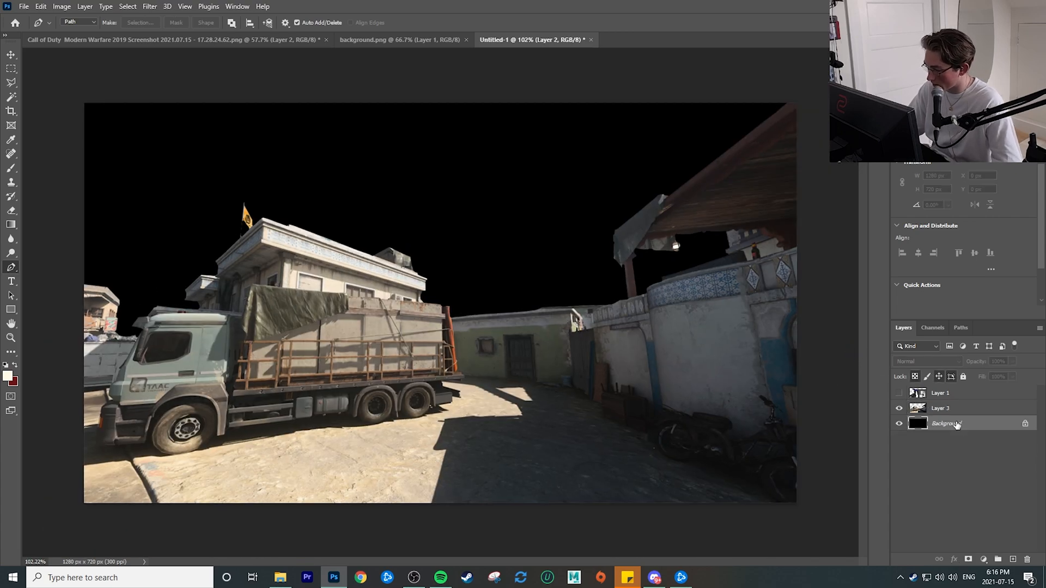
- Convert the trimmed map layer, Layer 3, to a smart object
click(951, 408)
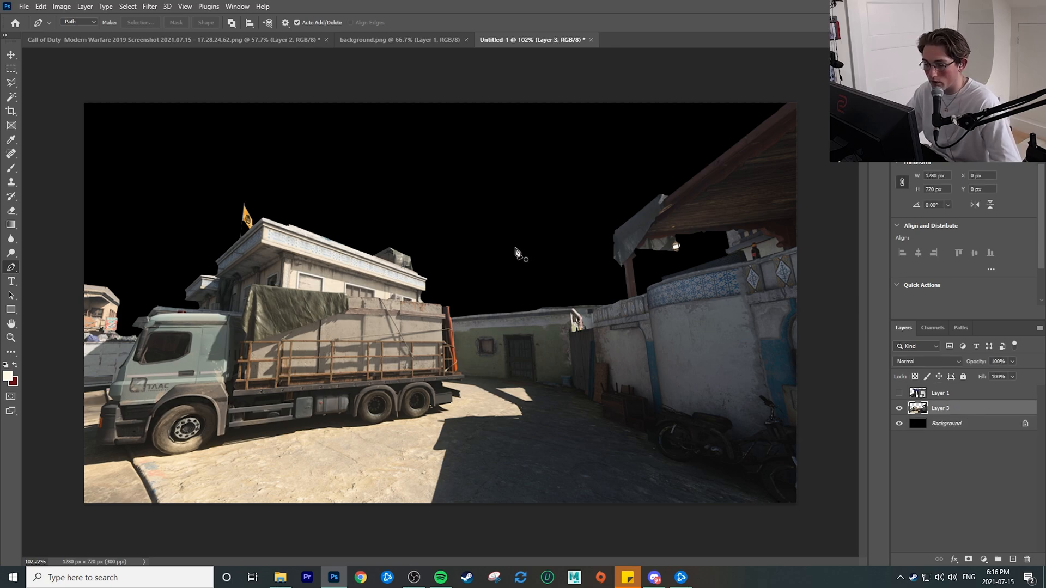
key(v)
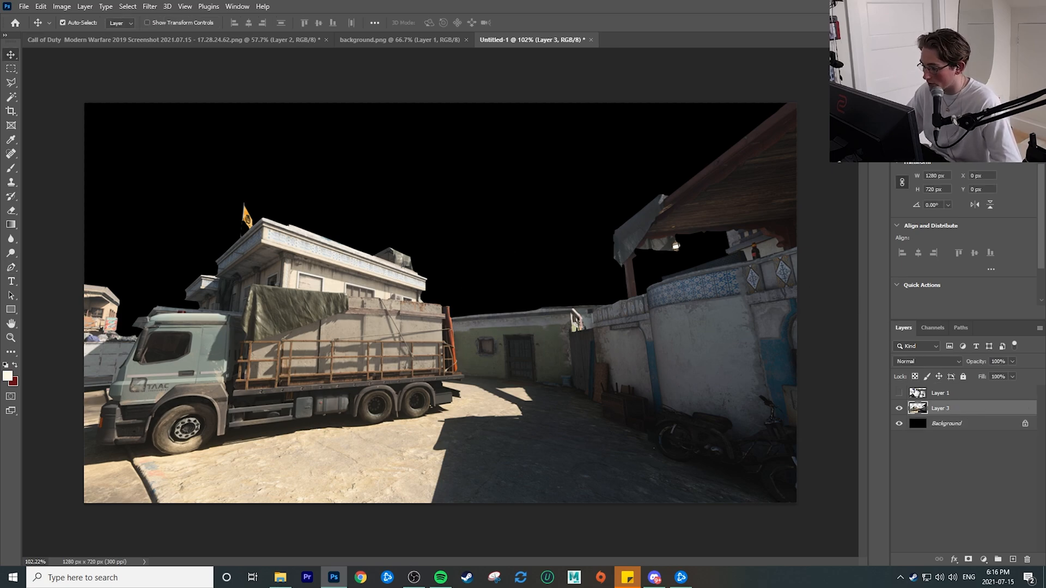
right_click(947, 415)
click(854, 255)
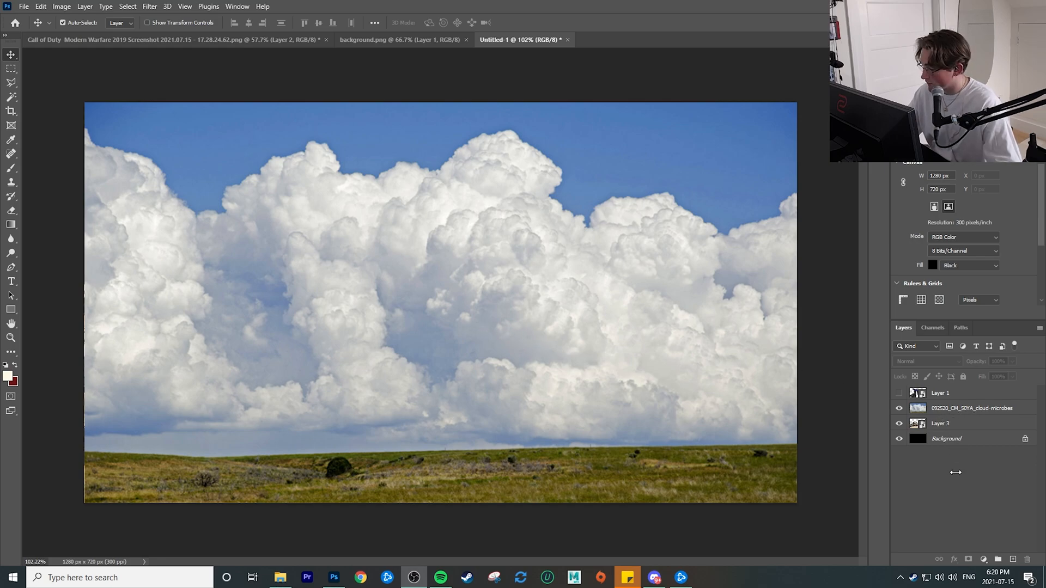
- Convert the cloud image layer, 092520_CM_50YA_cloud-microbes, to a smart object
right_click(966, 410)
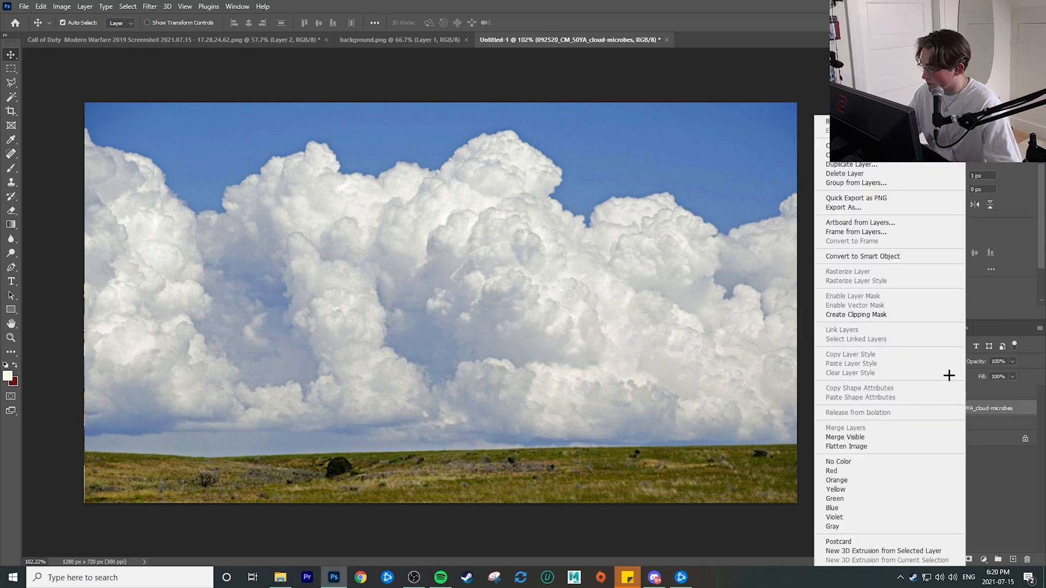
click(876, 256)
click(955, 463)
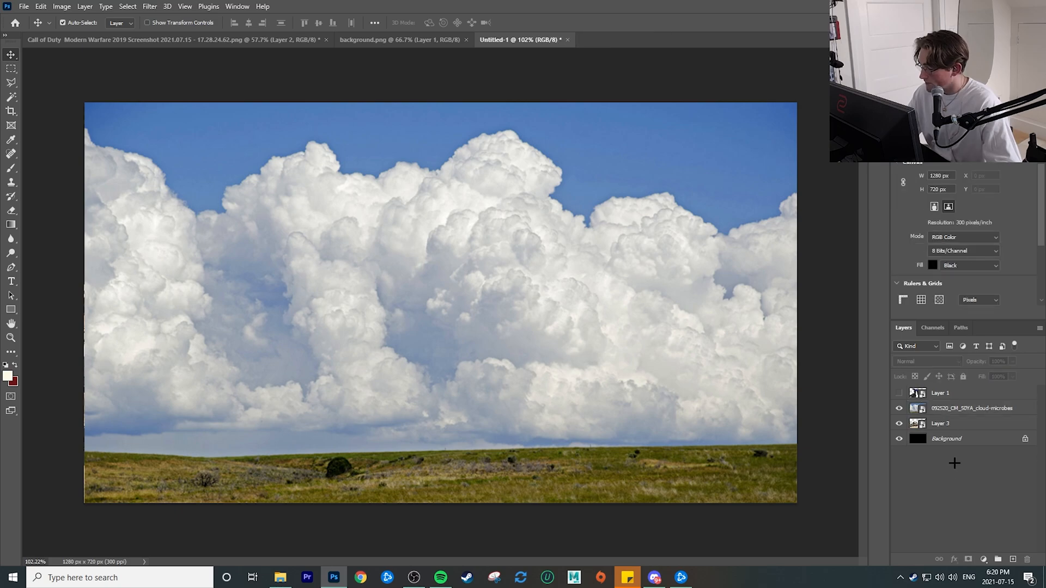
- Place the cloud layer beneath Layer 3 as the new sky, and show the gun layer, Layer 1
drag(946, 412, 945, 432)
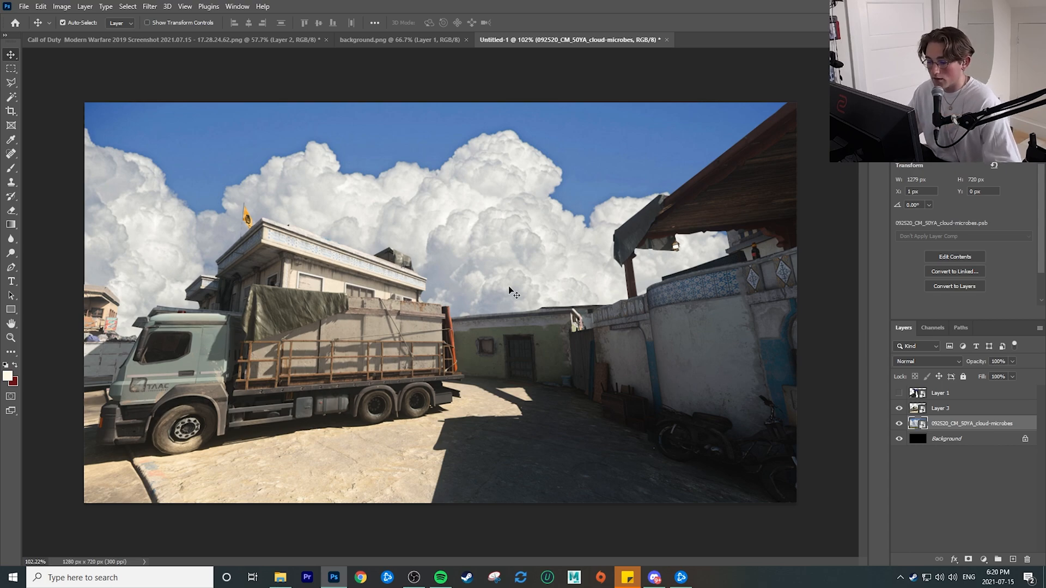
click(899, 393)
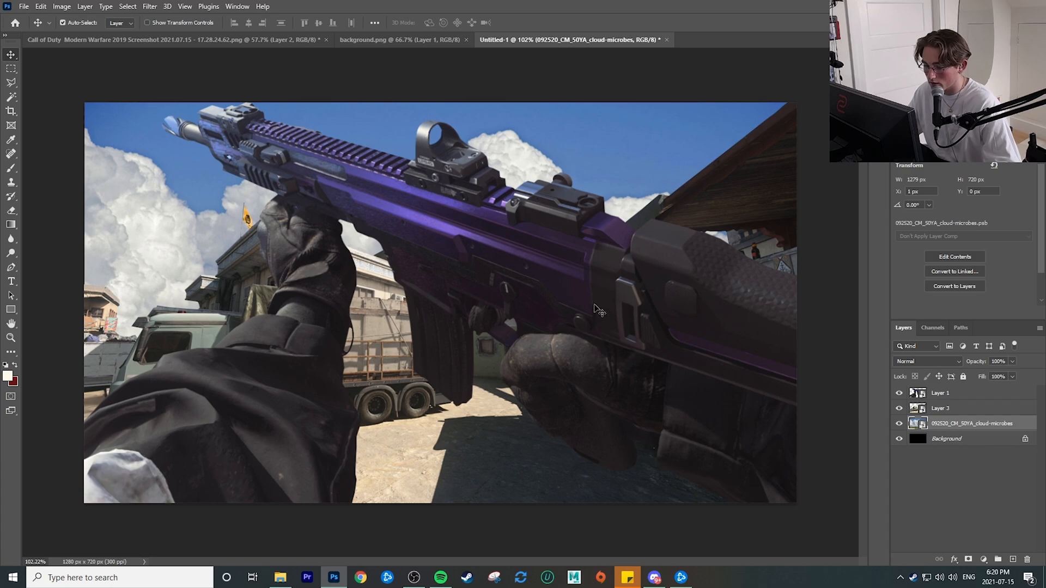
key(ctrl+t)
scroll(634, 277, down, 3)
drag(685, 163, 644, 211)
key(ctrl+z)
- Scale the gun layer, Layer 1, down to about 1545 x 595 px and reposition it so the whole stock fits the canvas
click(962, 396)
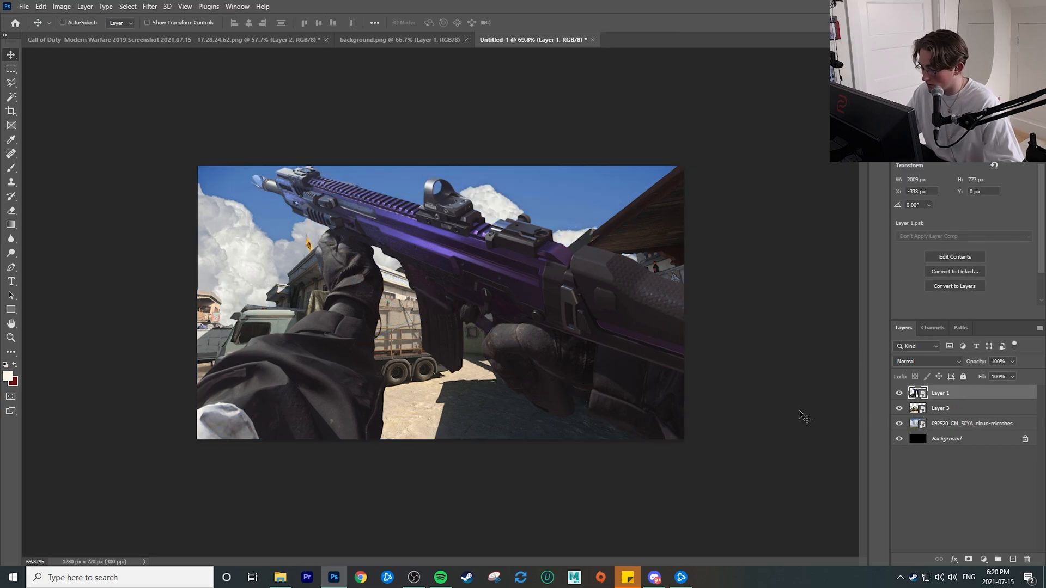
drag(830, 165, 645, 236)
drag(462, 320, 502, 320)
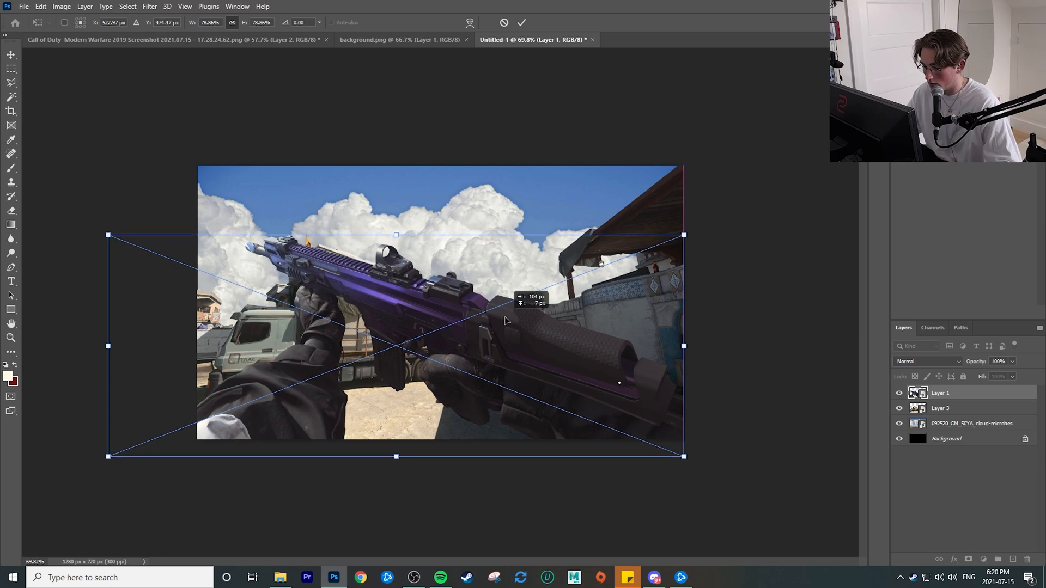
drag(684, 235, 696, 231)
drag(564, 273, 551, 258)
key(Return)
scroll(511, 324, up, 4)
scroll(511, 324, down, 2)
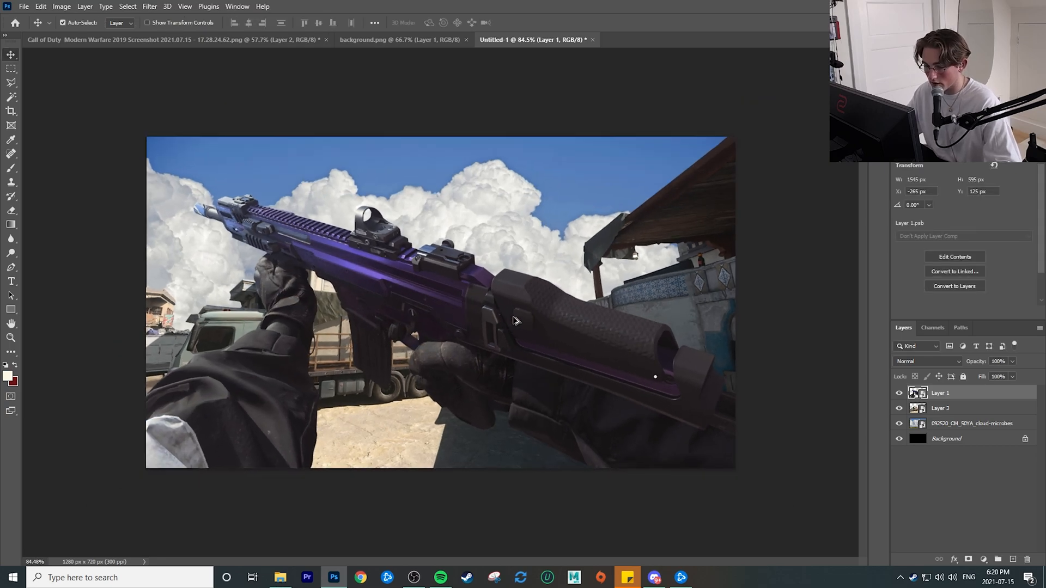
scroll(516, 323, up, 1)
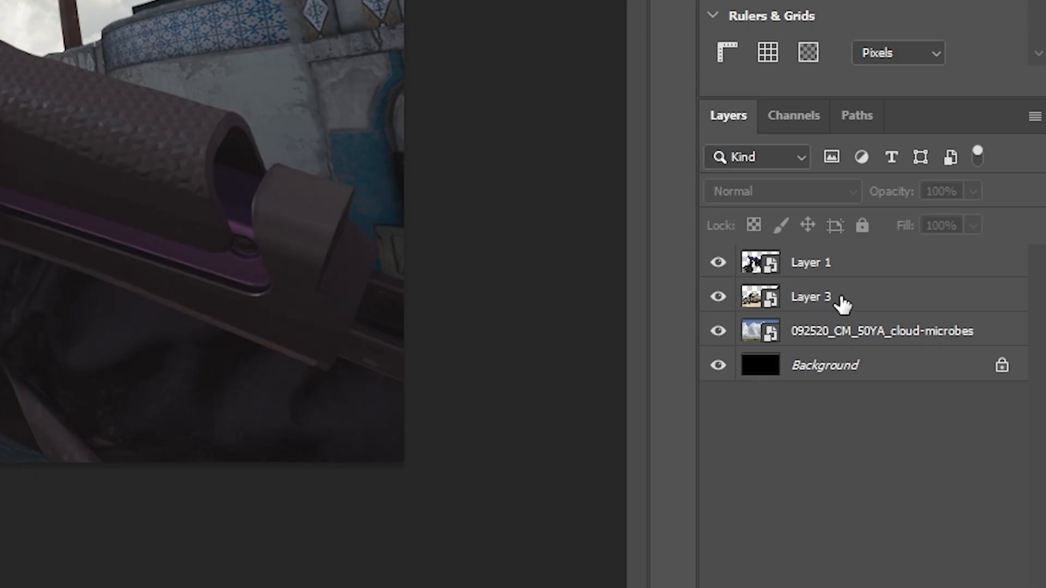
- Merge Layer 3 and the 092520_CM_50YA_cloud-microbes layer into a single background layer
click(953, 410)
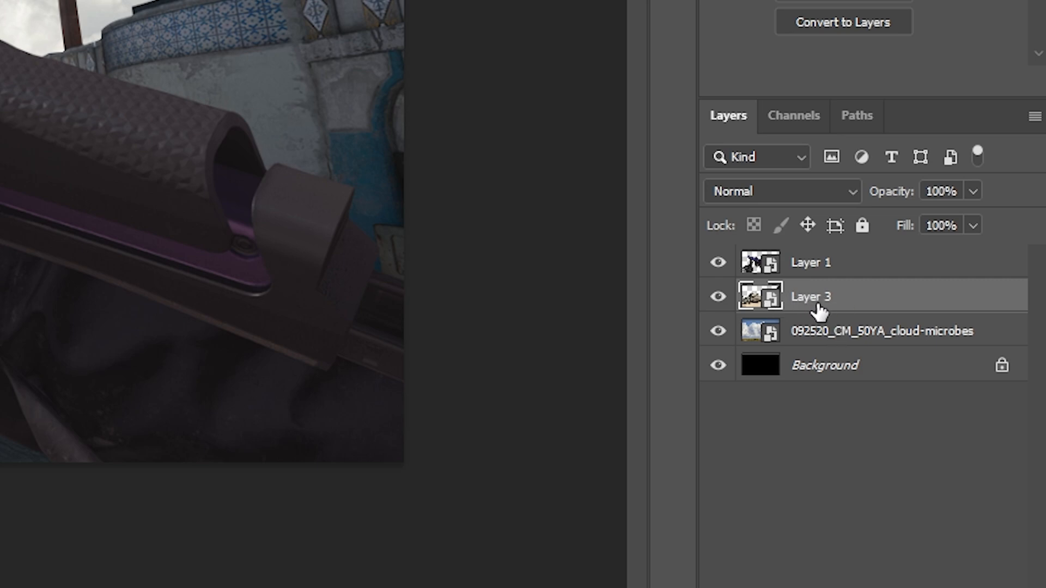
shift+click(823, 342)
right_click(845, 304)
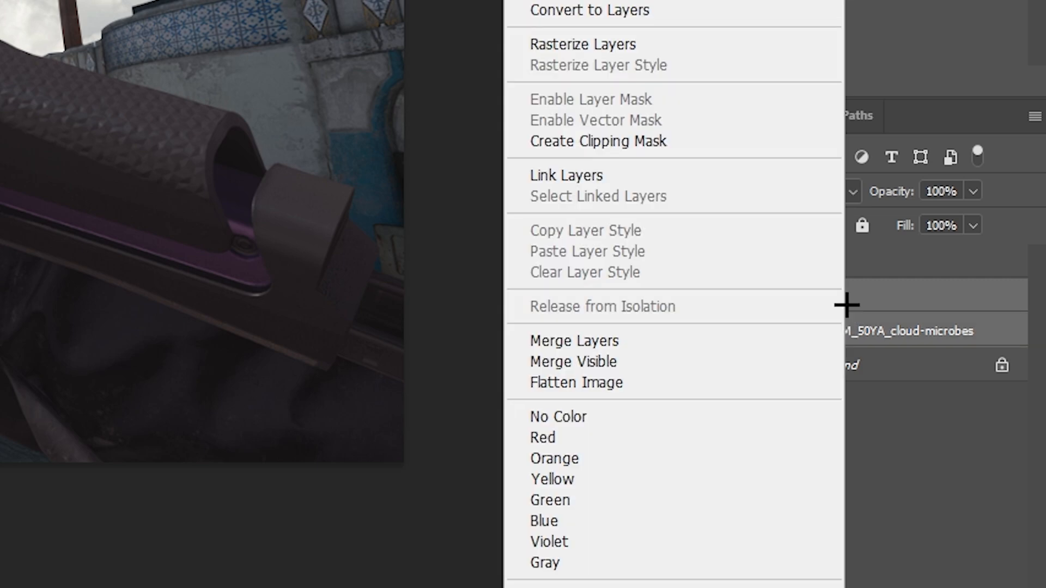
click(657, 343)
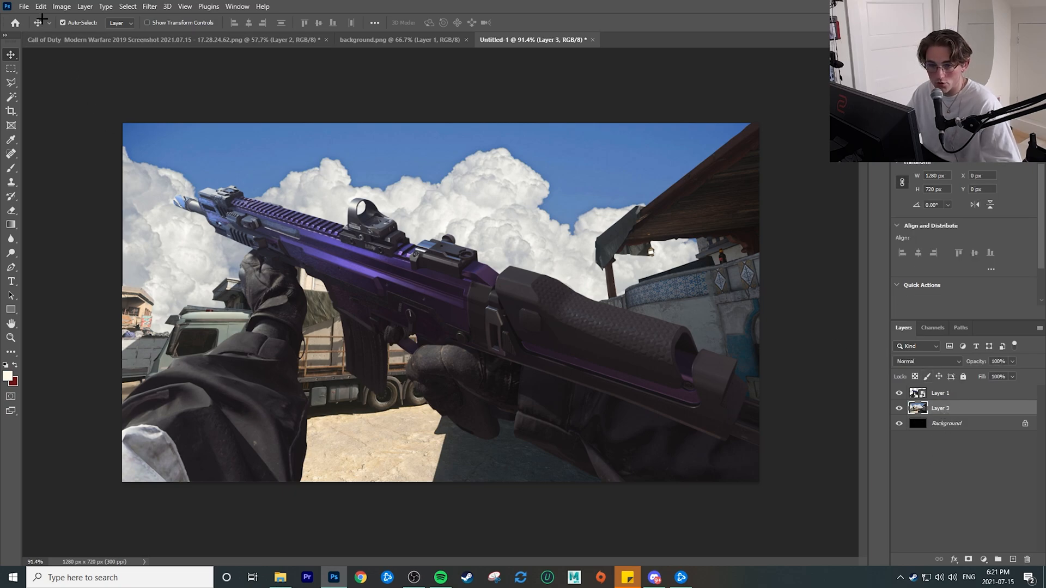
- Apply a Radial Blur to the merged Layer 3 with amount 12, the Zoom method and Best quality
click(150, 6)
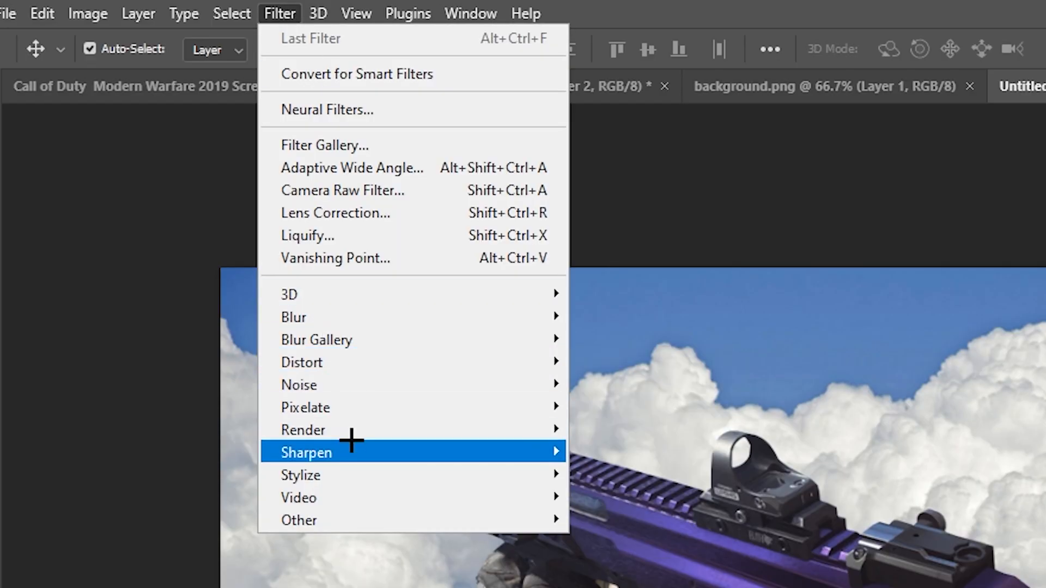
mouse_move(371, 313)
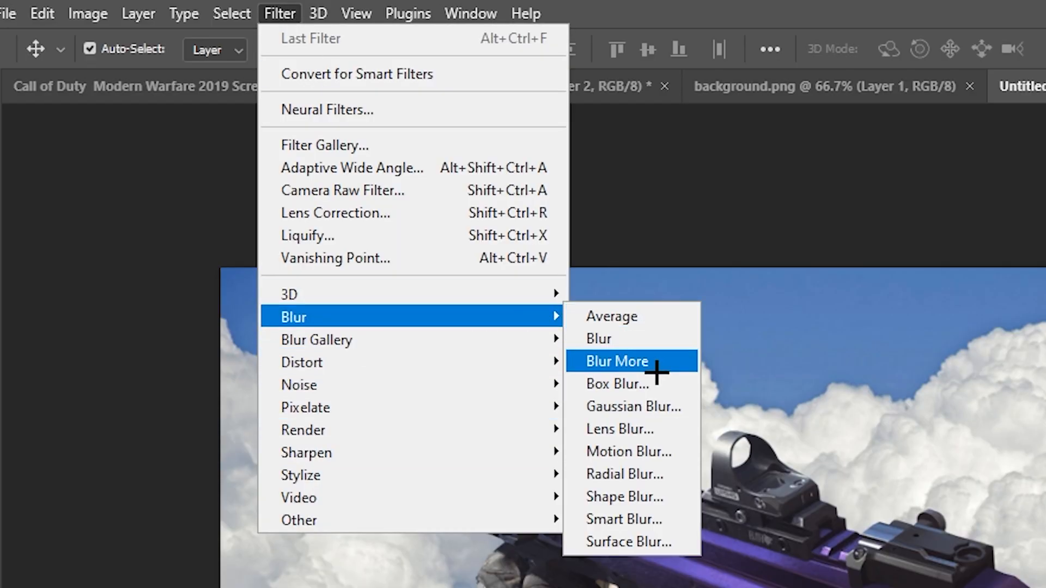
click(626, 472)
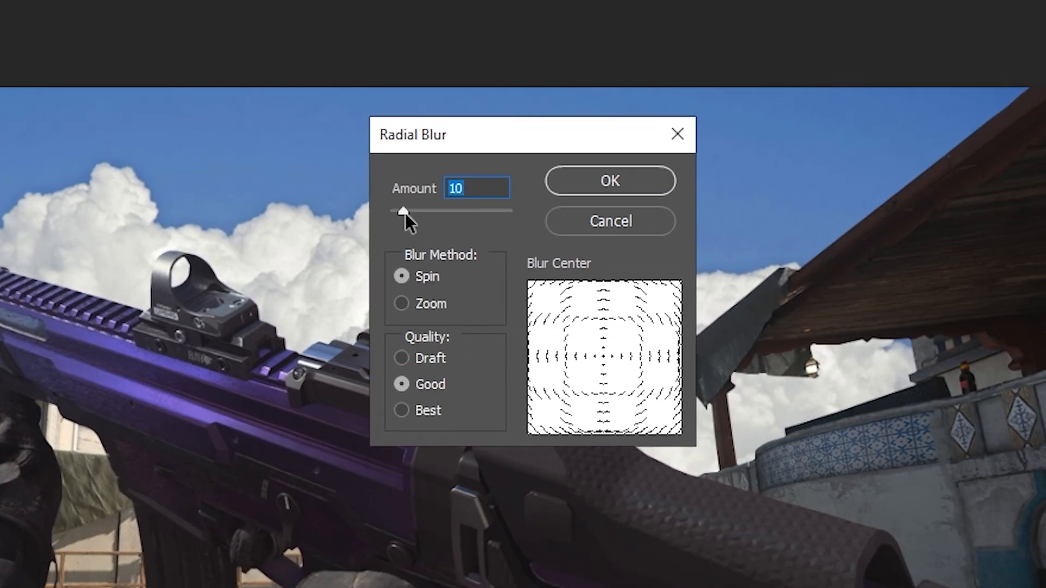
drag(404, 211, 407, 210)
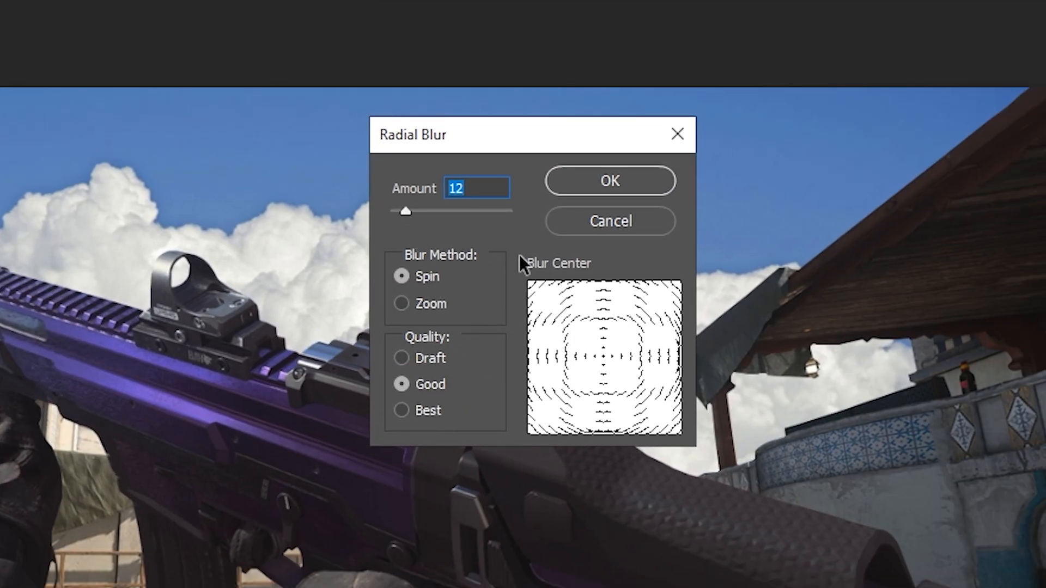
click(401, 411)
click(404, 303)
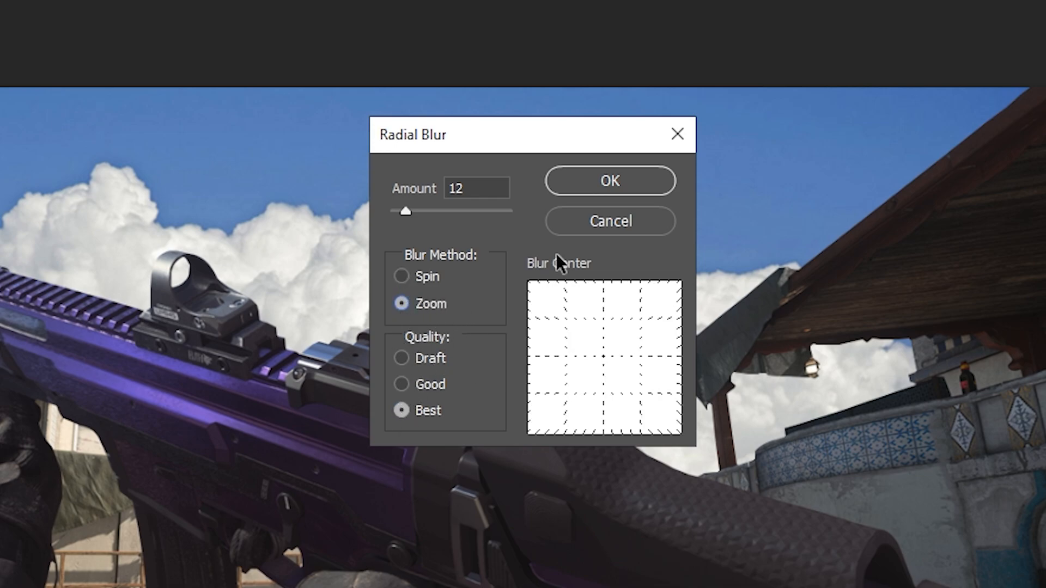
click(586, 183)
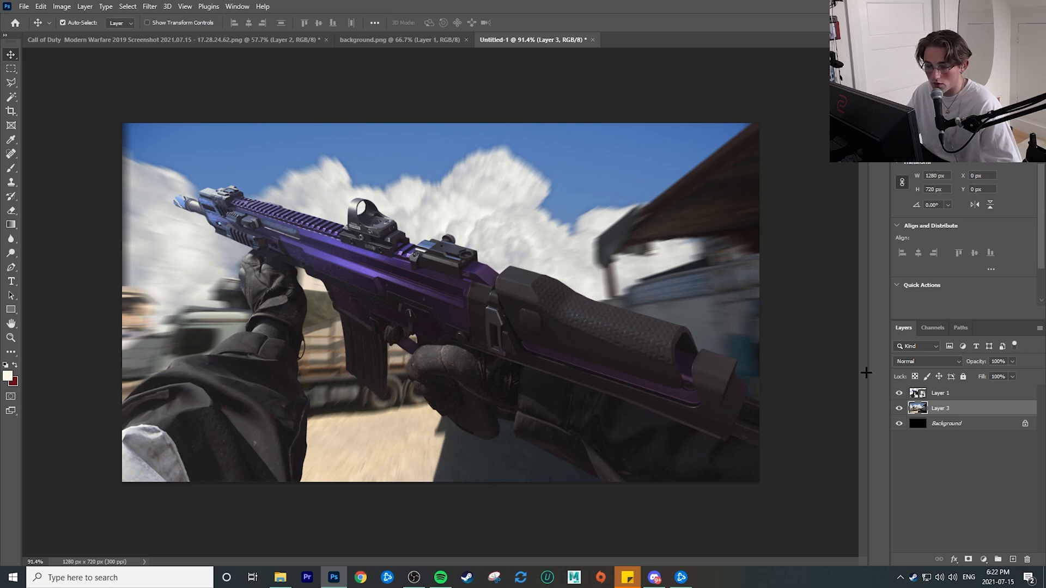
- Apply the Sharpen More filter to the gun layer, Layer 1
click(945, 397)
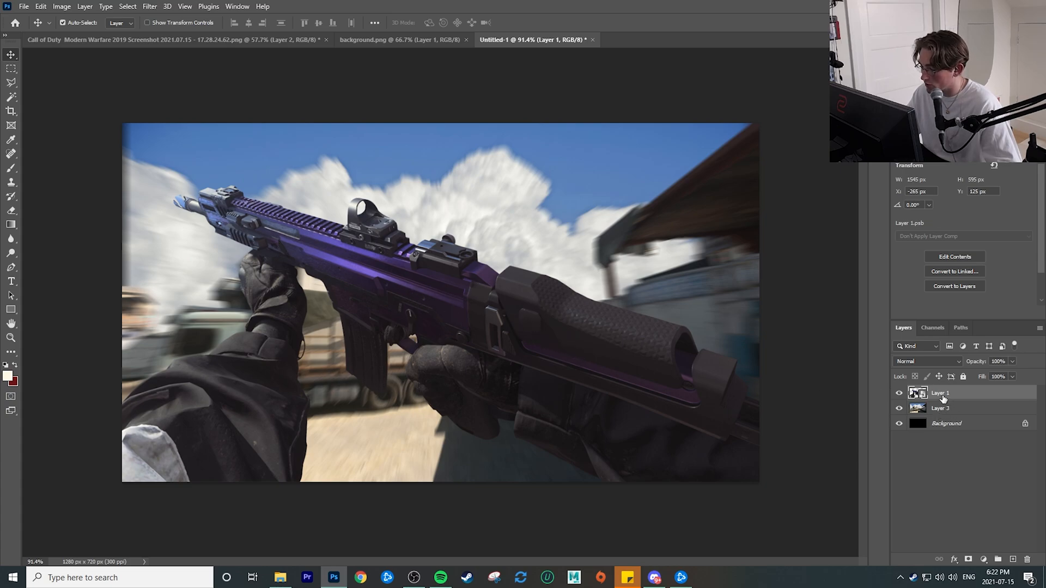
click(150, 6)
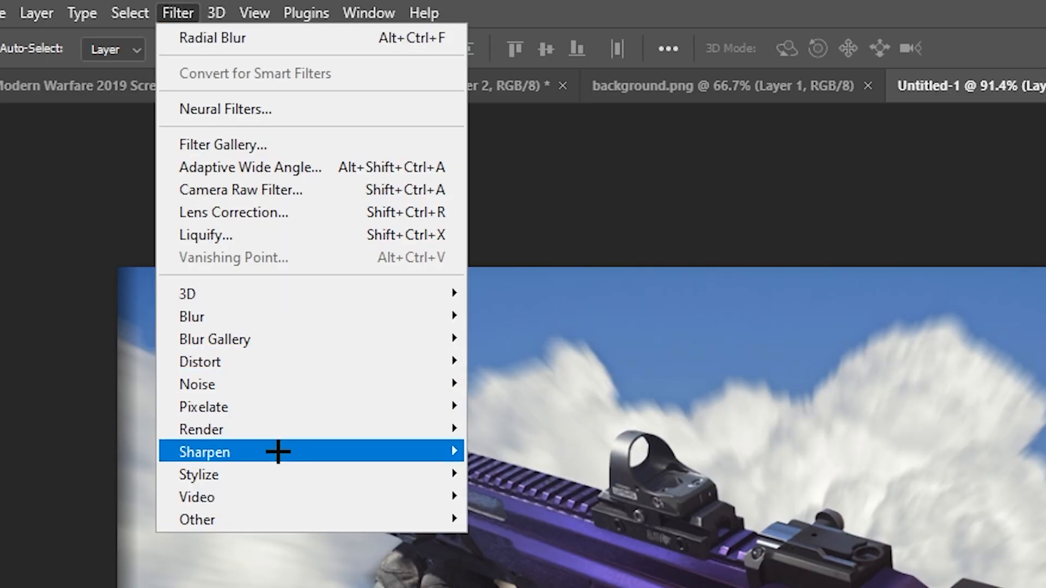
mouse_move(416, 450)
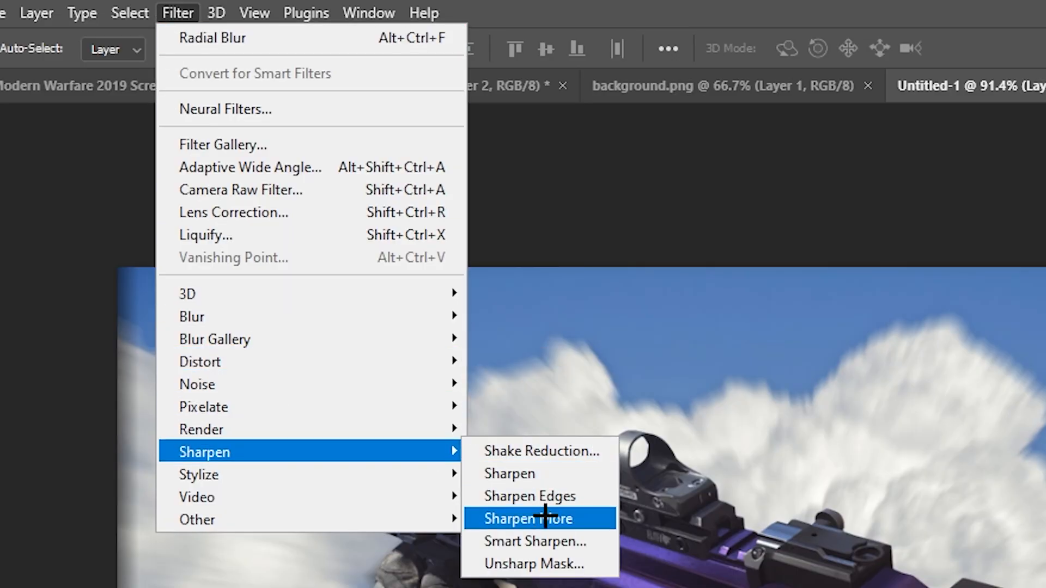
click(539, 518)
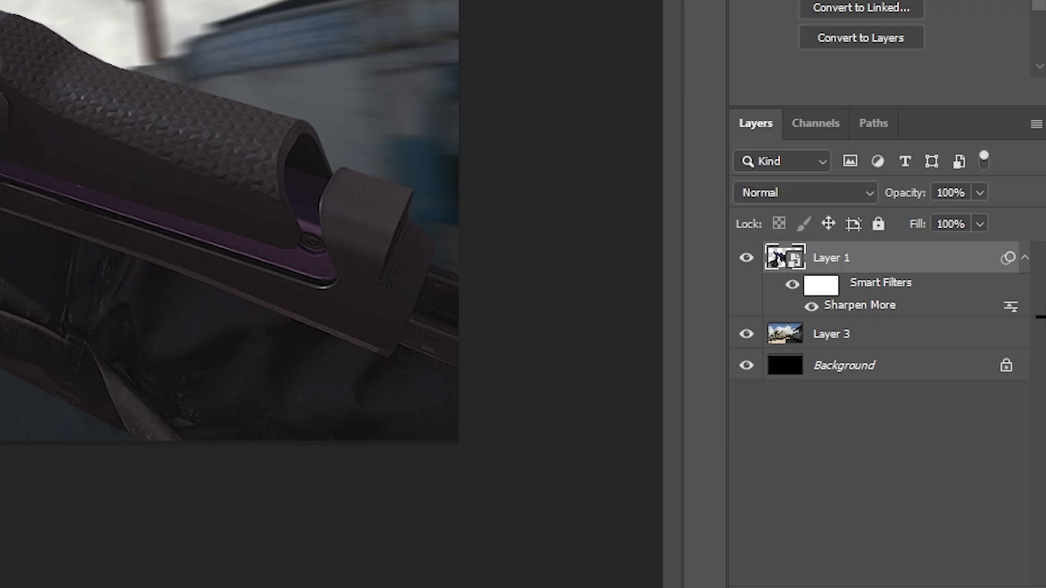
- Set the blending opacity of the gun layer's Sharpen More smart filter to 66%
double_click(1002, 309)
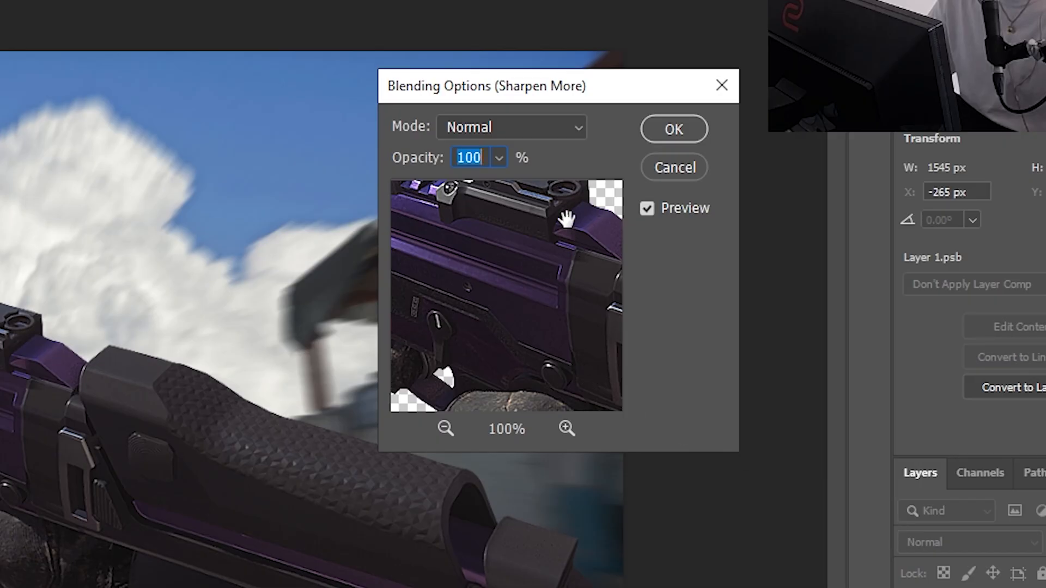
click(499, 158)
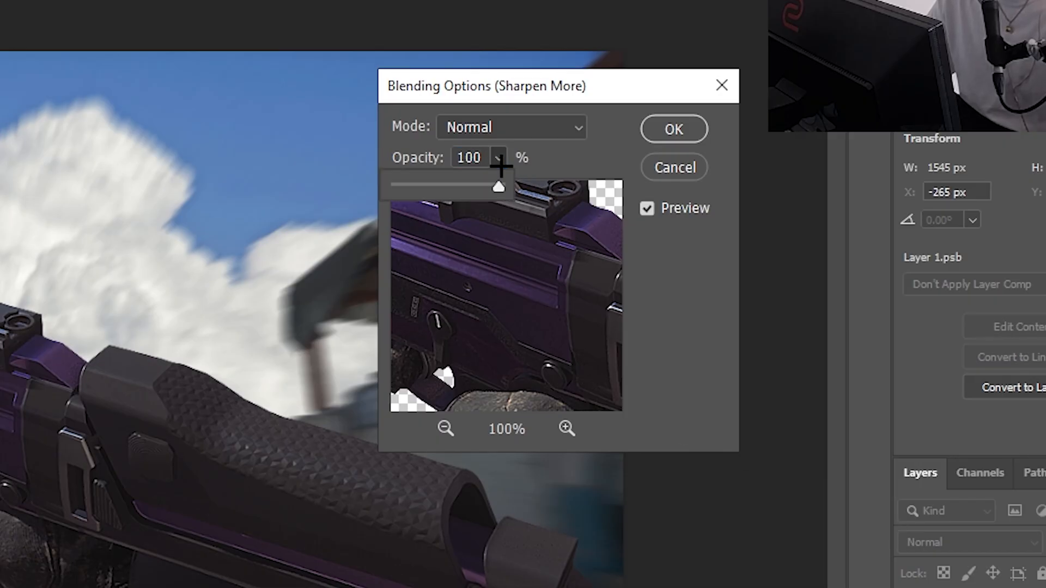
drag(492, 184, 463, 187)
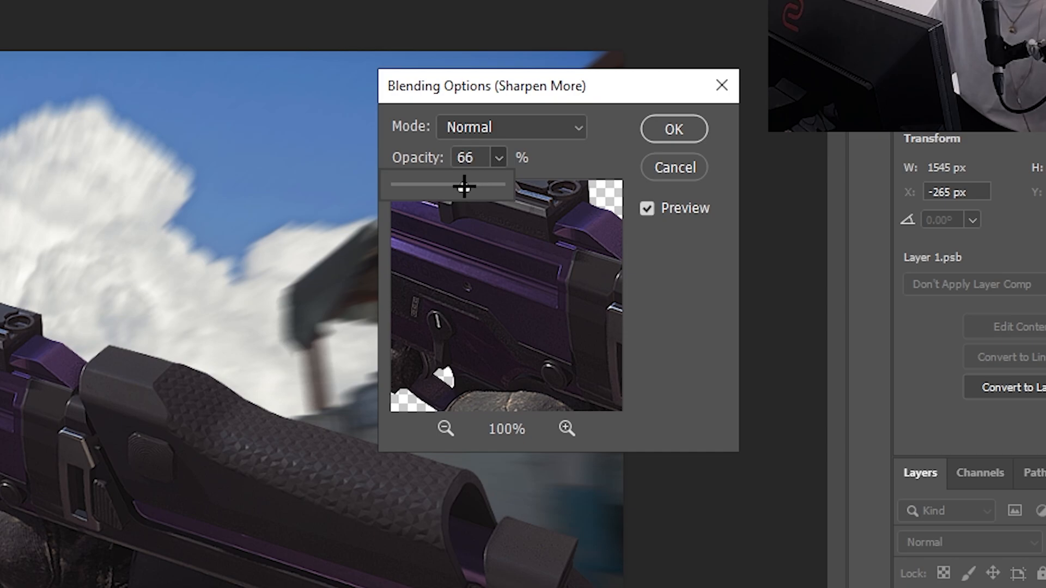
click(674, 130)
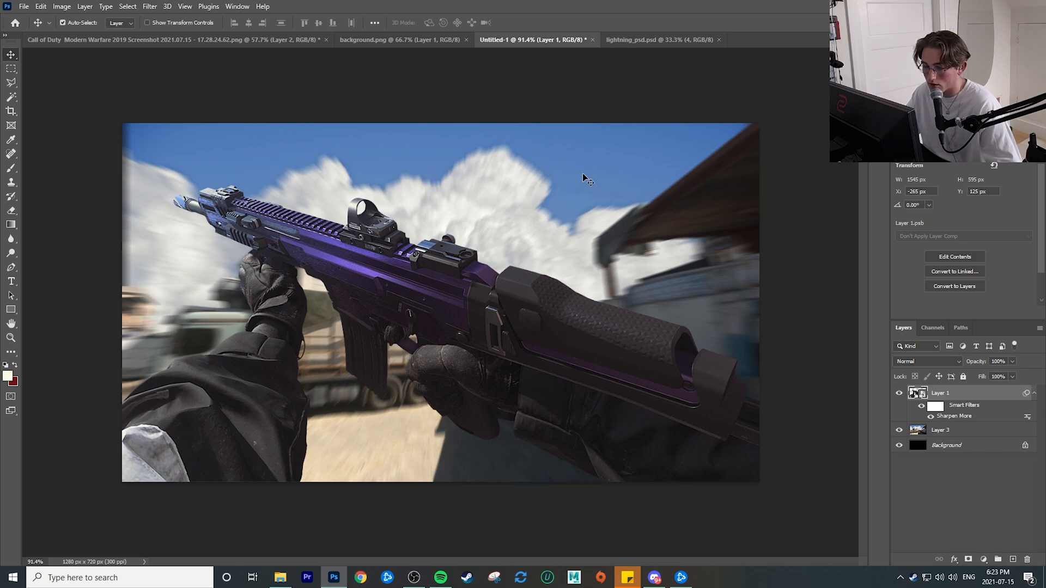
- Review the lightning groups in lightning_psd.psd by toggling their visibility, checking them against the gun thumbnail
click(645, 39)
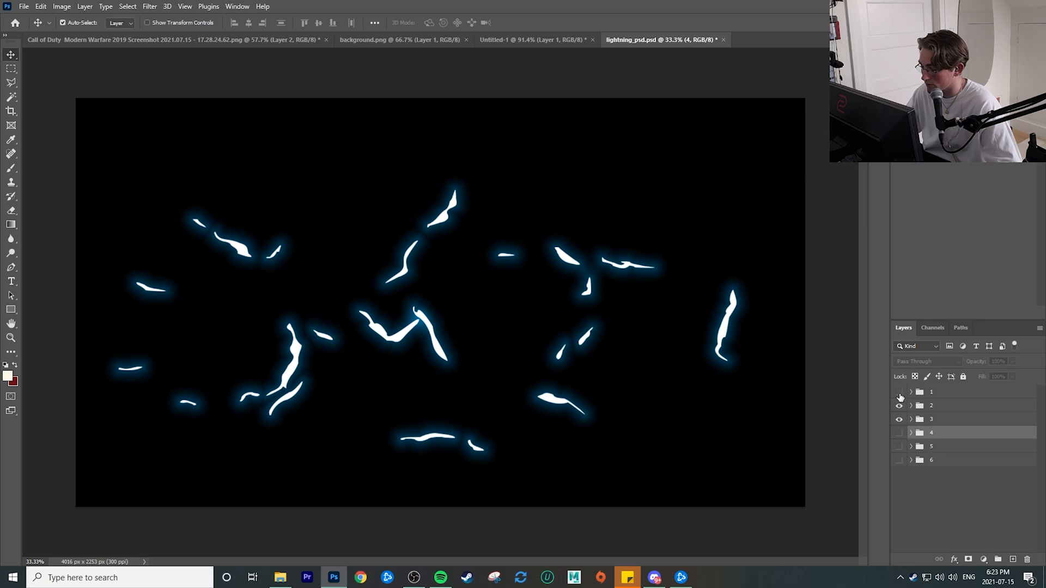
click(899, 406)
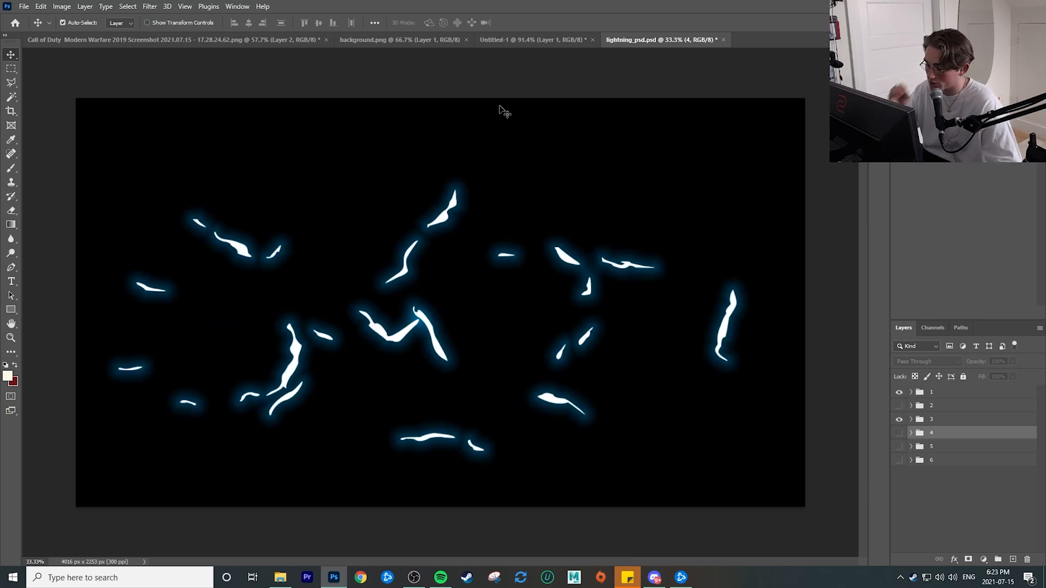
key(ctrl+shift+Tab)
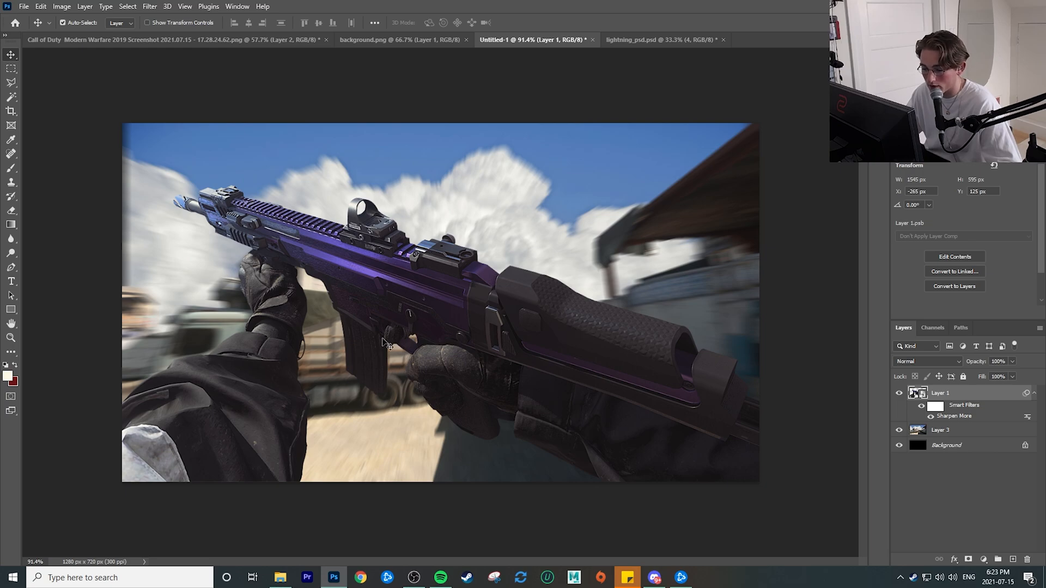
key(ctrl+Tab)
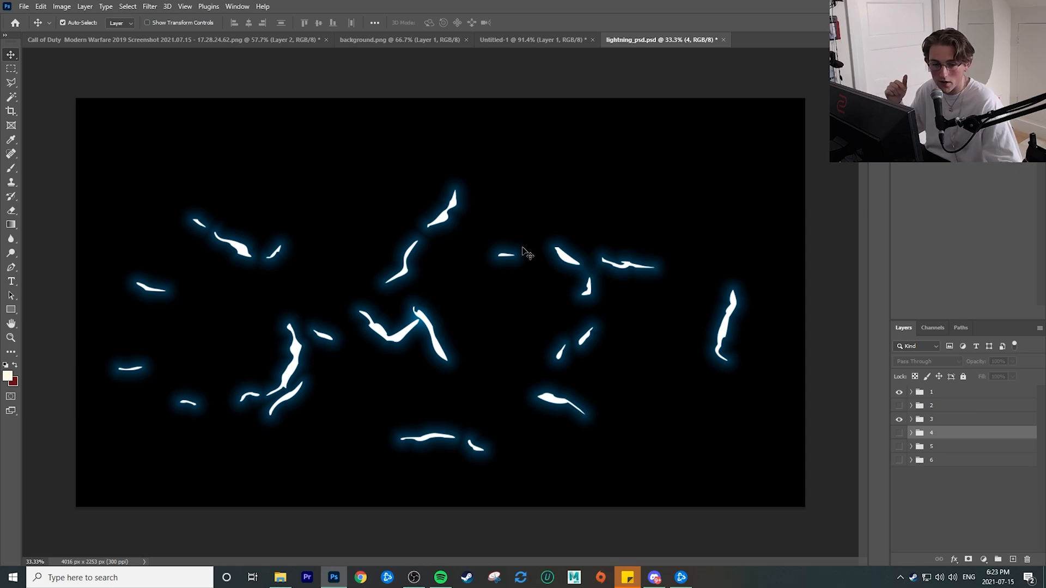
click(519, 40)
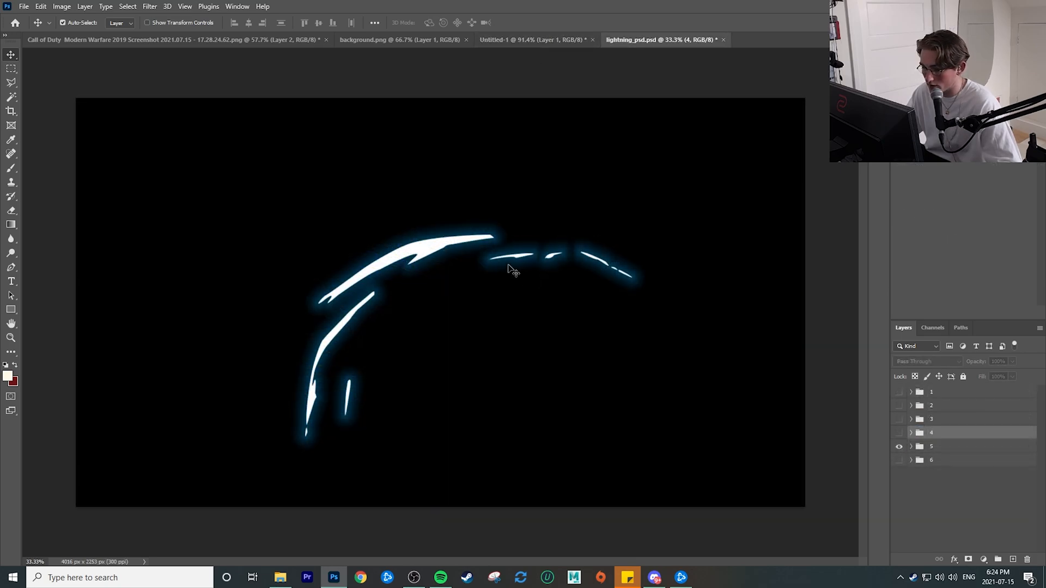
- Bring the long lightning arc from group 5 into Untitled-1, scaled to about 43% and rotated about -119° across the gun's front
drag(419, 255, 521, 44)
drag(367, 255, 373, 269)
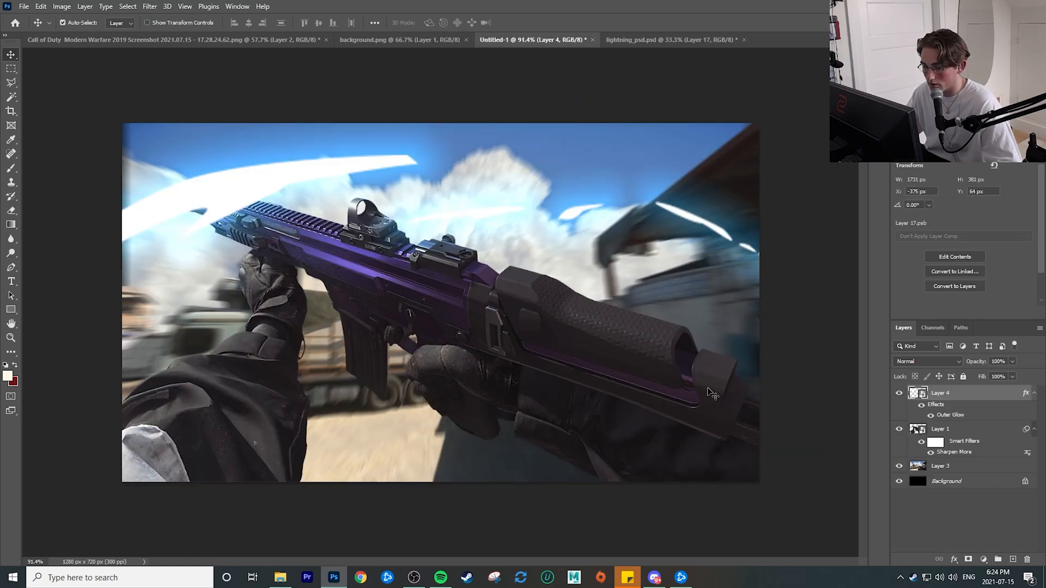
key(ctrl+t)
scroll(522, 298, down, 3)
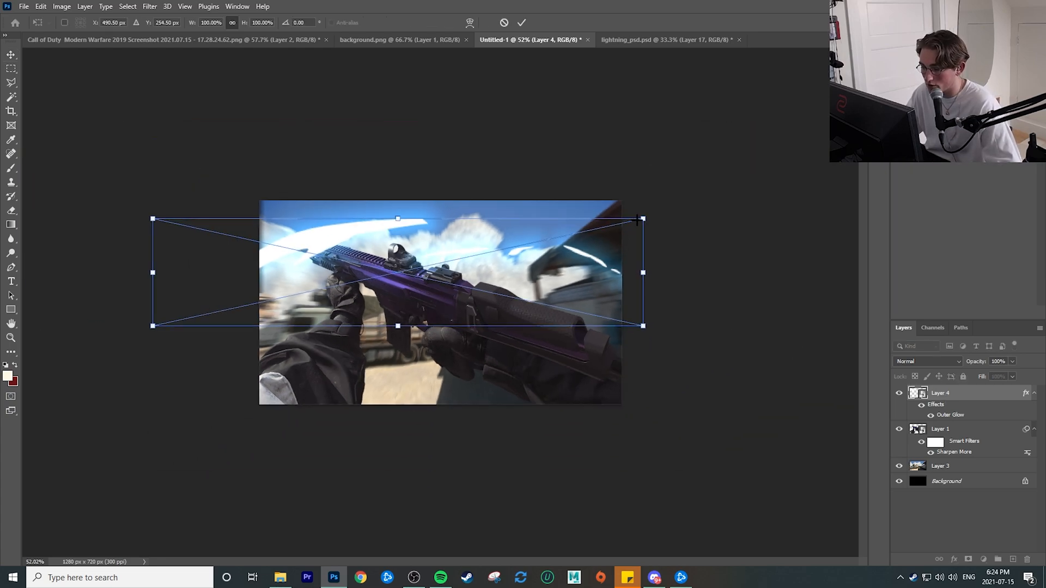
drag(643, 220, 522, 233)
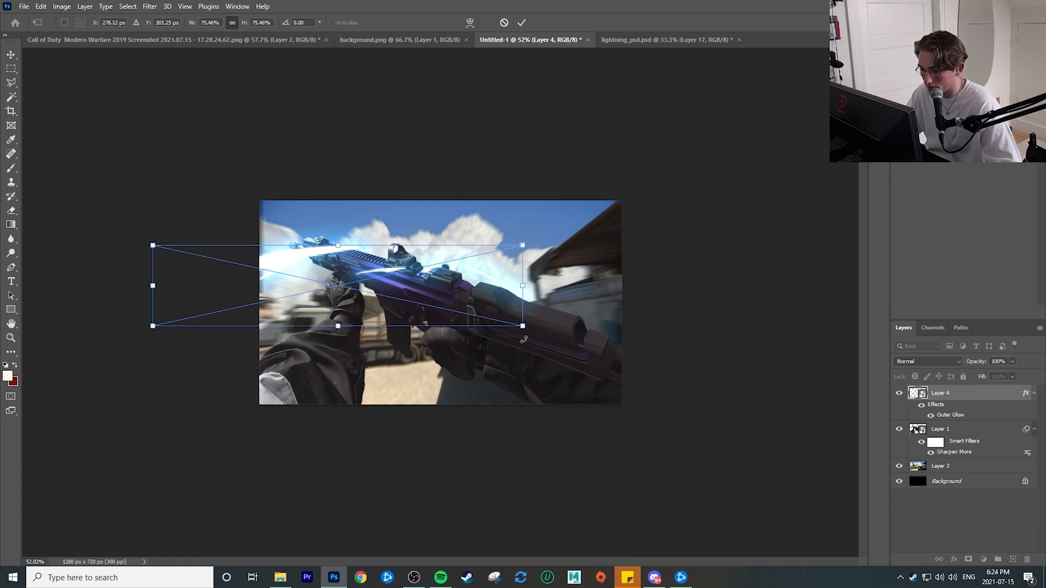
drag(520, 340, 493, 172)
drag(418, 115, 350, 261)
drag(317, 350, 416, 306)
drag(373, 406, 478, 374)
drag(412, 354, 370, 317)
drag(452, 356, 447, 361)
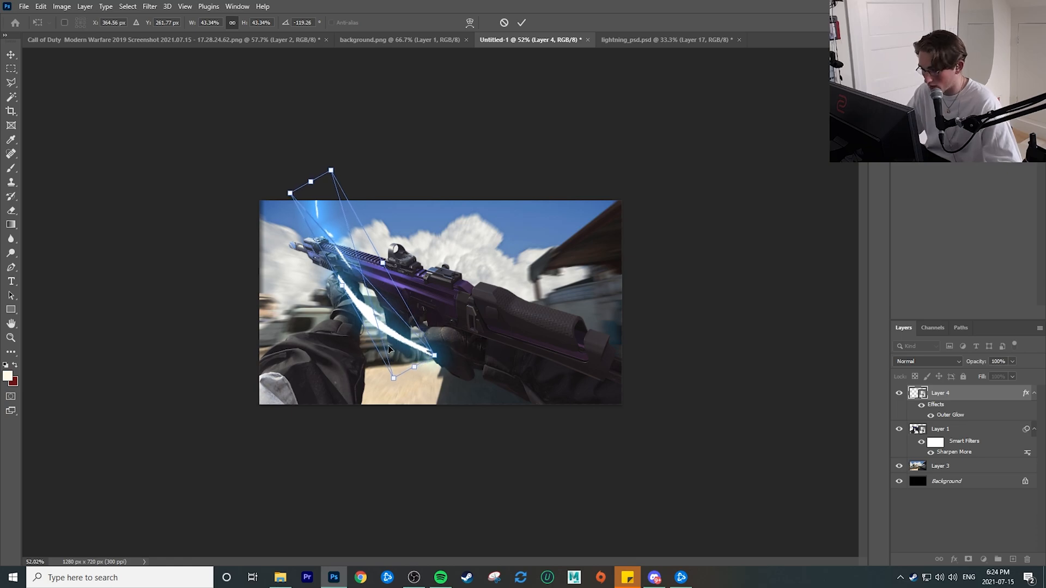
key(Return)
- Choose the Eraser for the Layer 4 lightning arc and rasterize its smart object
scroll(358, 264, up, 3)
scroll(359, 264, up, 2)
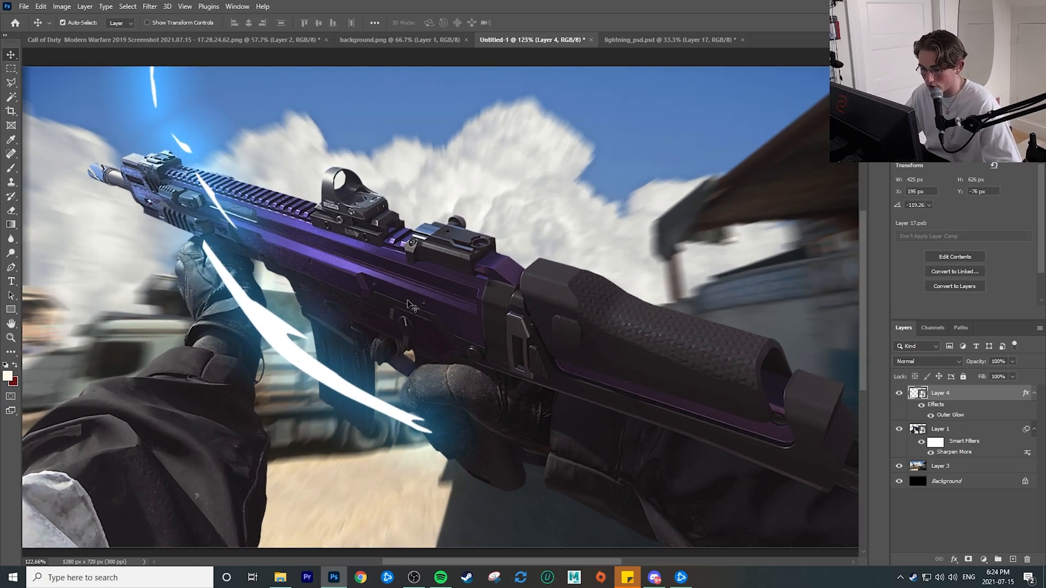
drag(408, 296, 592, 182)
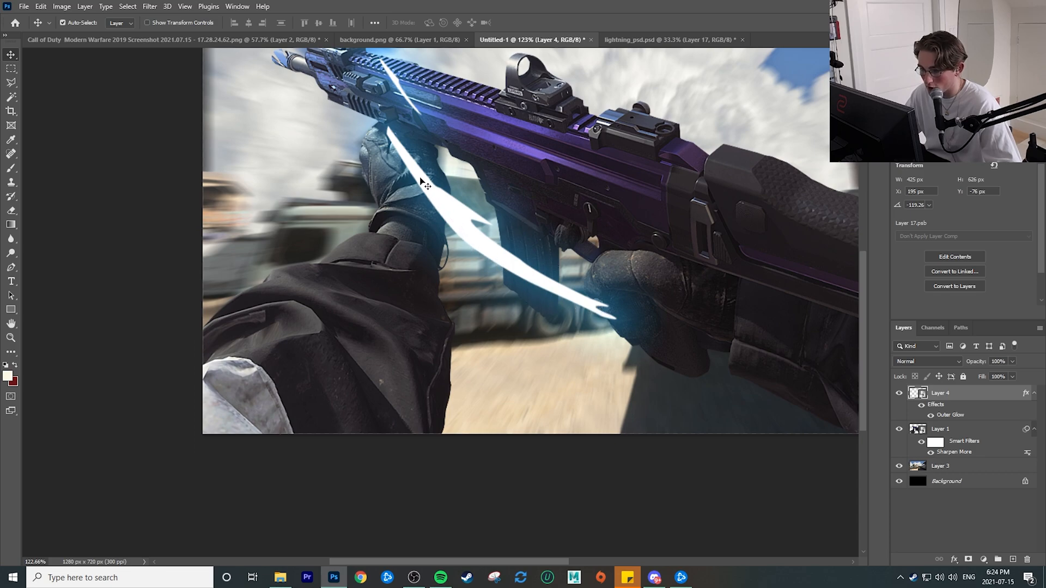
drag(403, 109, 481, 203)
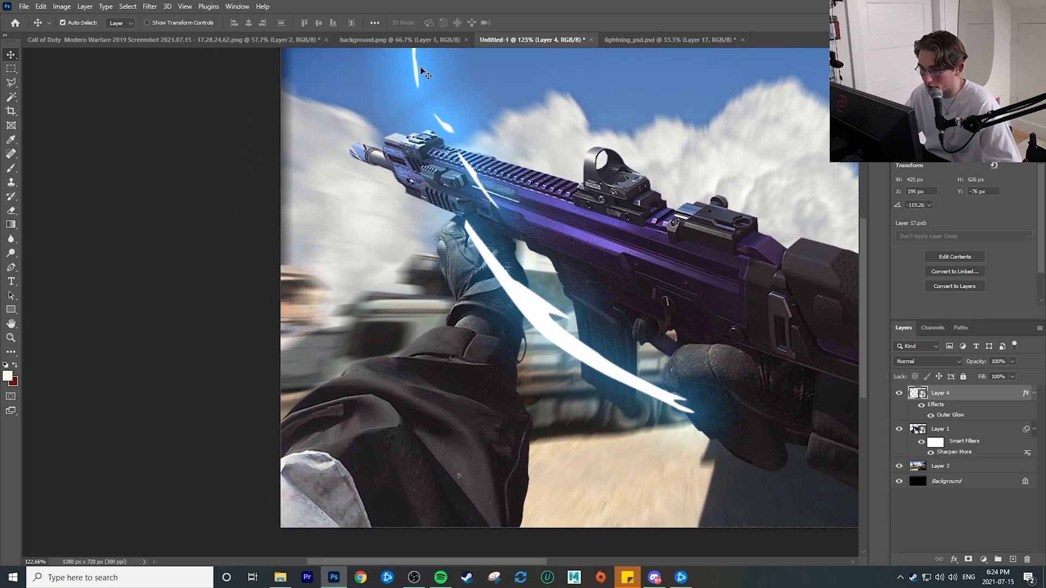
key(e)
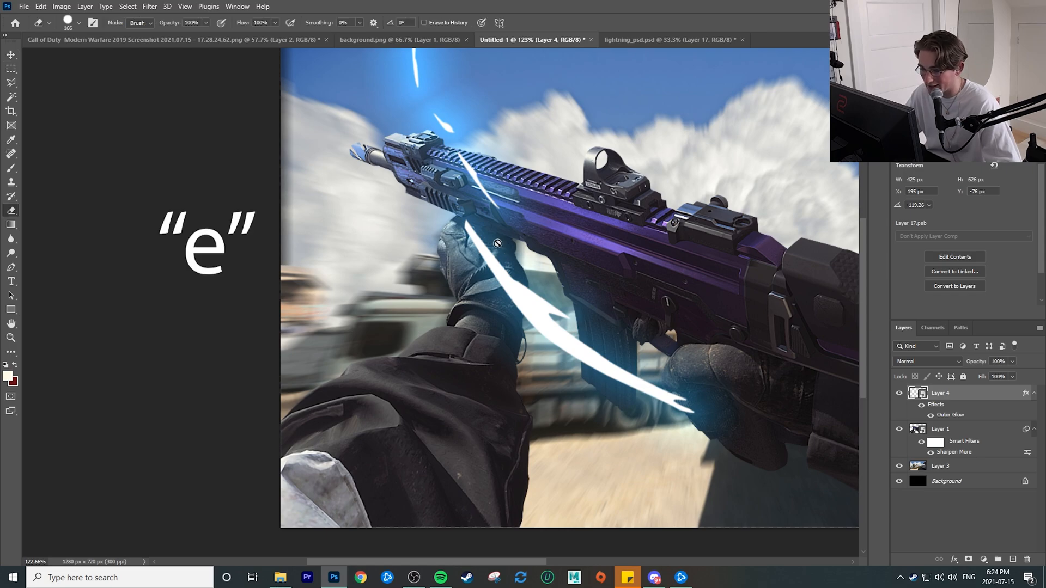
click(489, 217)
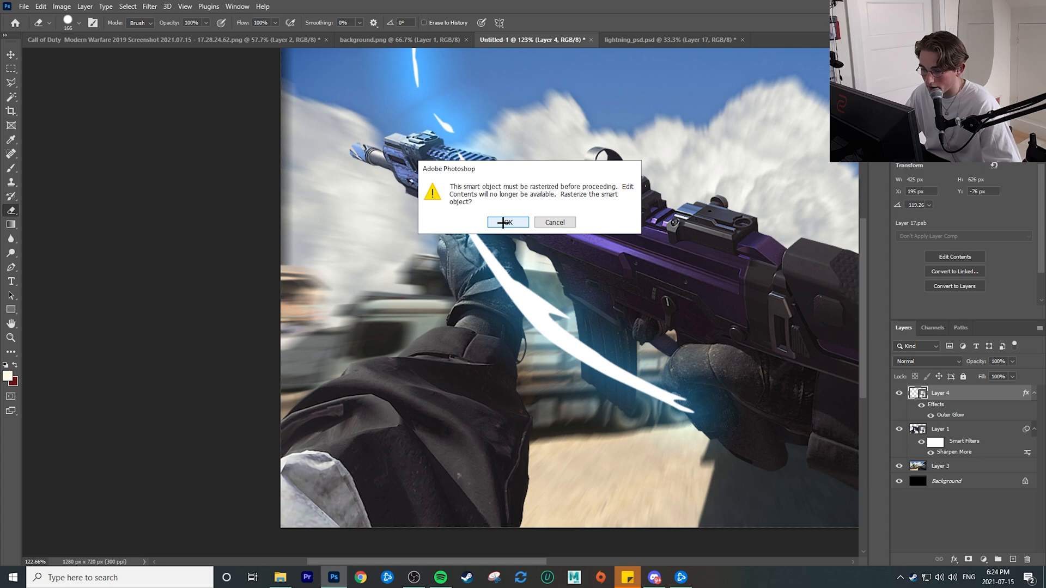
click(503, 223)
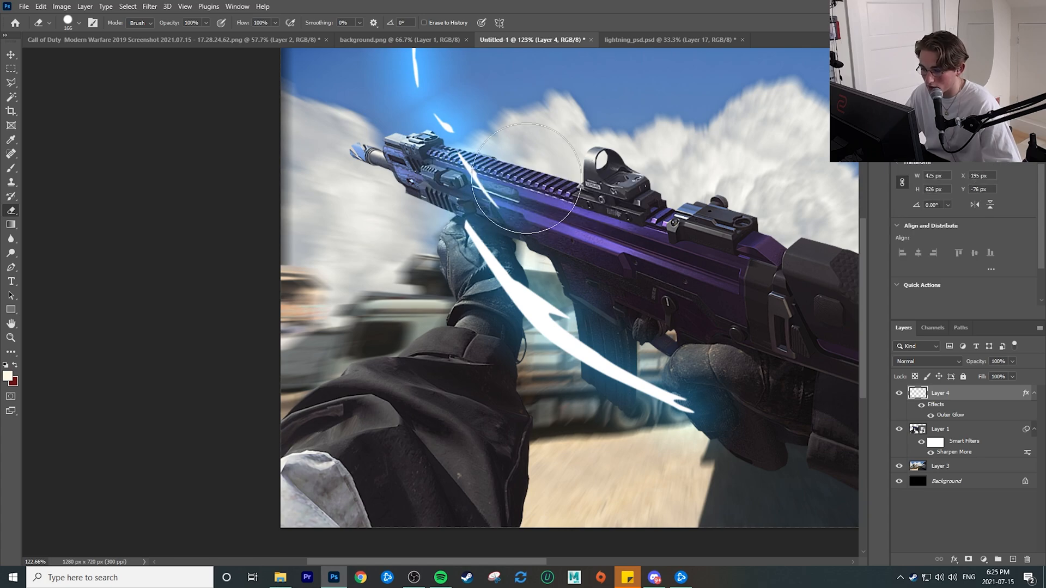
- Try out several sizes and hardness values for the Hard Round eraser brush, including 99 px at 99% hardness
drag(496, 215, 470, 223)
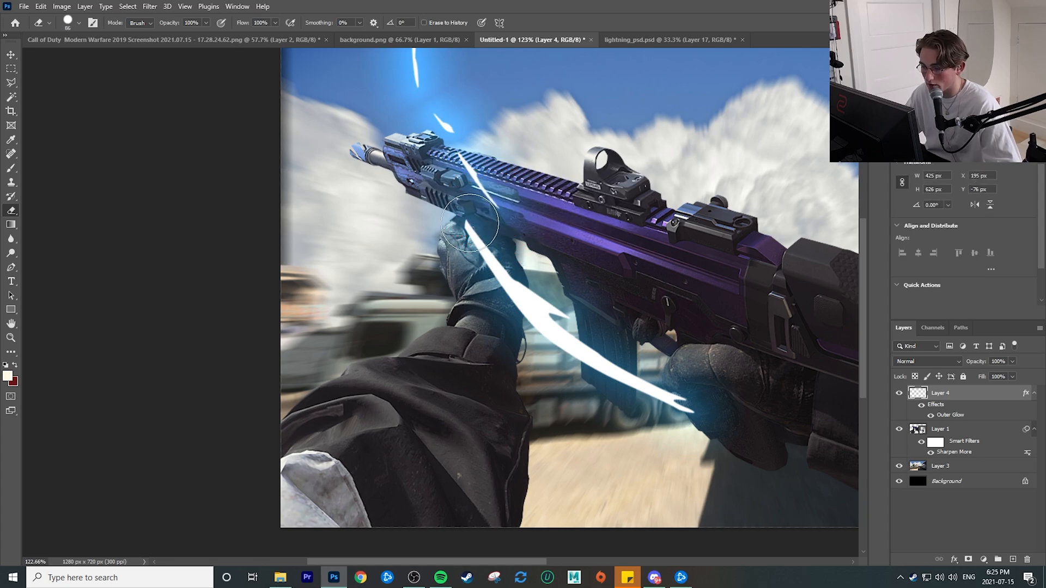
click(79, 23)
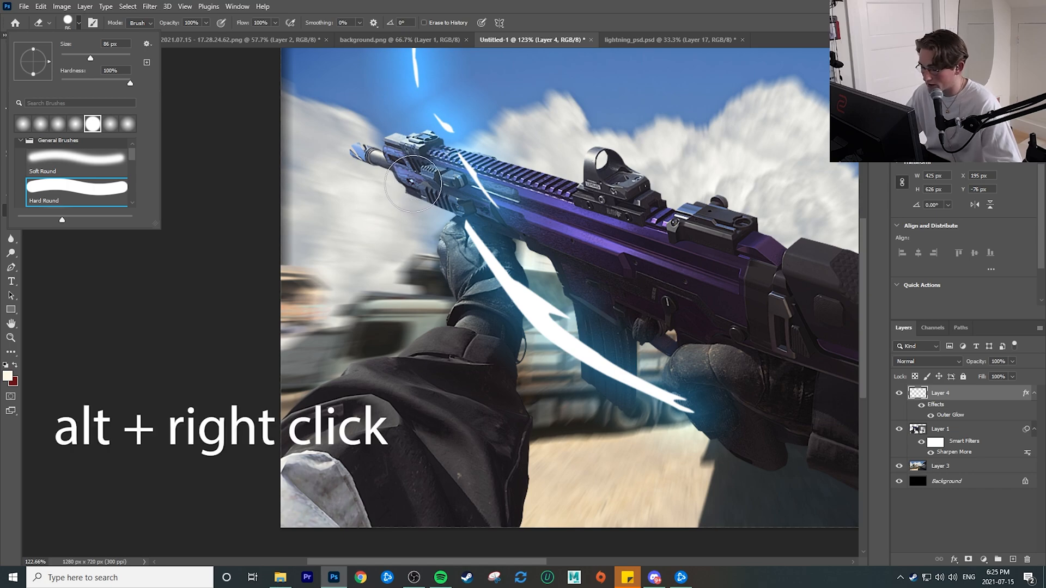
alt+right_click(414, 183)
mouse_move(401, 187)
mouse_down()
mouse_move(590, 186)
mouse_move(389, 187)
mouse_up()
alt+right_click(416, 188)
click(77, 23)
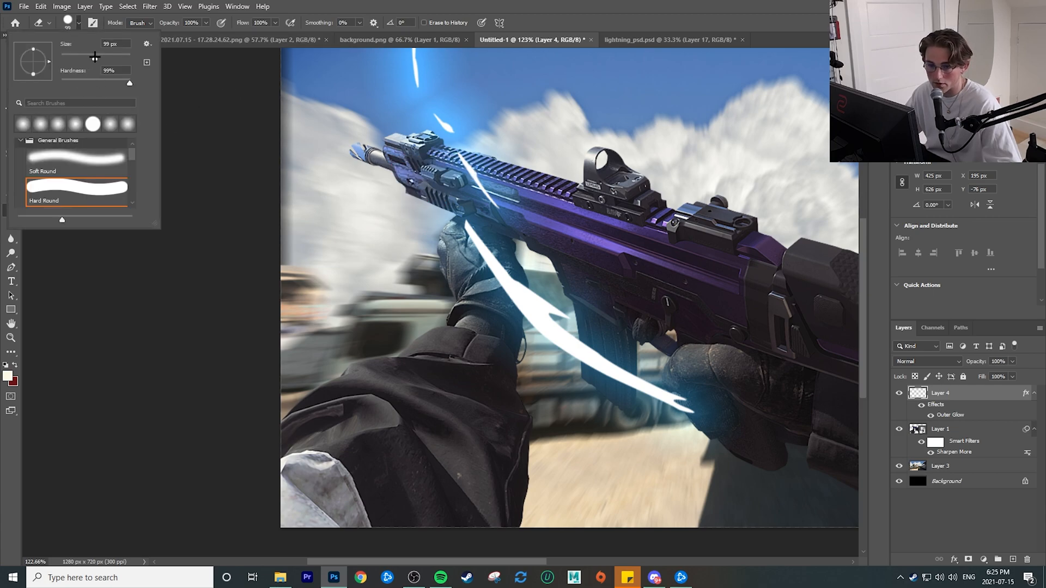
alt+right_click(394, 174)
mouse_move(394, 173)
mouse_down()
mouse_move(443, 163)
mouse_move(438, 176)
mouse_up()
drag(501, 275, 465, 277)
- Lower the opacity of the Layer 4 lightning to 33% so the gun and hand show through it
scroll(518, 317, up, 1)
scroll(520, 319, up, 3)
scroll(520, 318, down, 1)
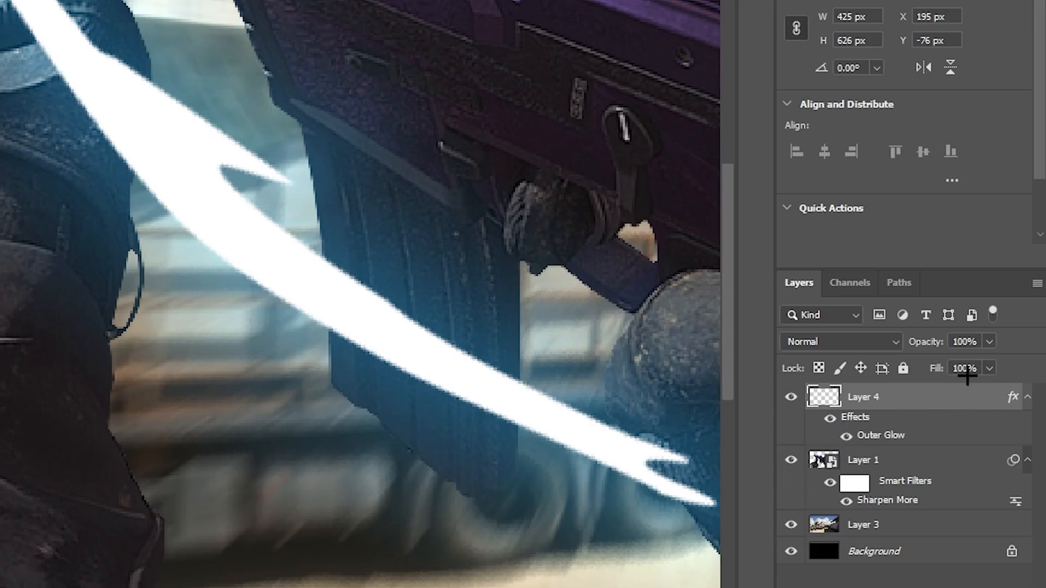
drag(1011, 361, 931, 363)
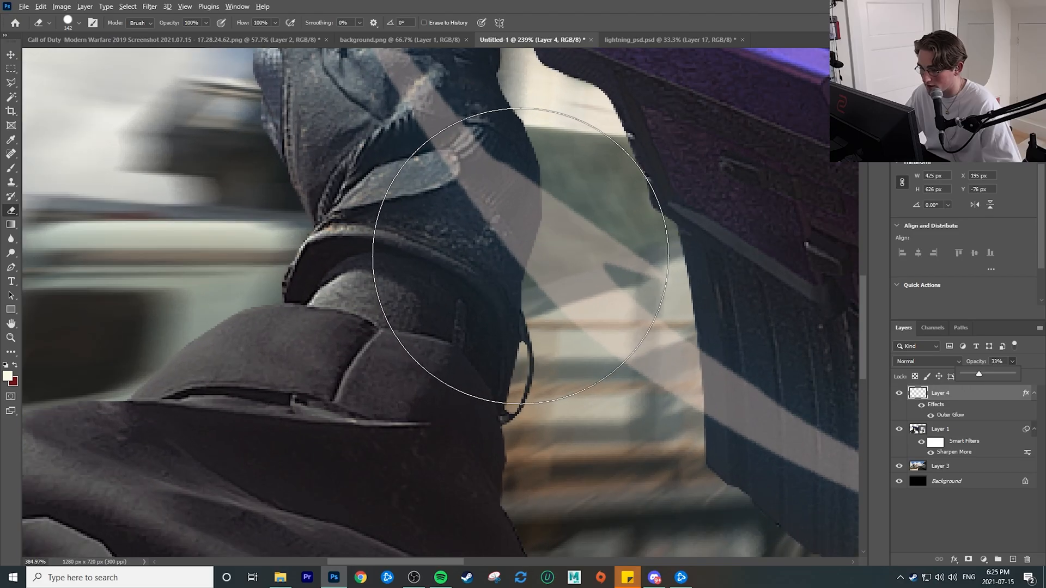
- Erase the Layer 4 lightning where it crosses the front glove and gun, using a small brush enlarged to 30 px
alt+right_click(518, 243)
alt+right_click(545, 217)
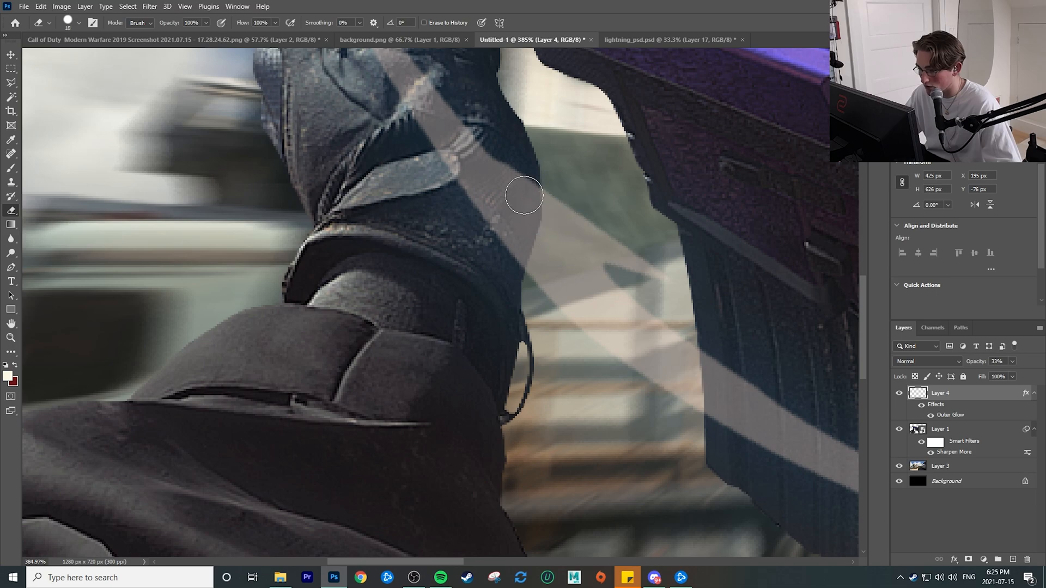
click(520, 190)
click(522, 216)
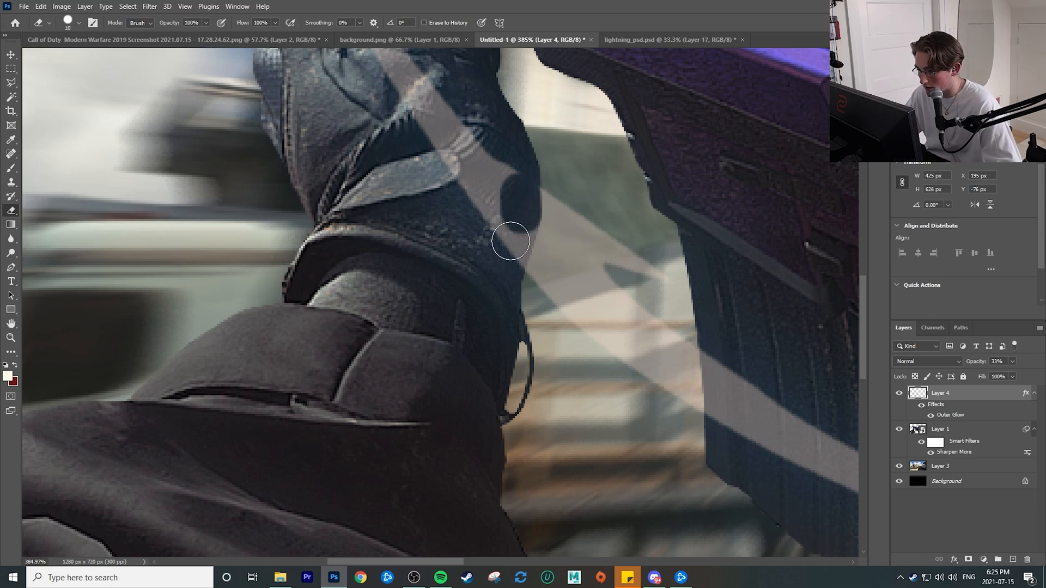
mouse_move(510, 255)
mouse_down()
mouse_move(522, 217)
mouse_move(506, 242)
mouse_move(522, 192)
mouse_move(495, 237)
mouse_move(517, 174)
mouse_move(461, 135)
mouse_up()
key(bracketright)
key(bracketright)
key(bracketright)
drag(408, 152, 488, 283)
mouse_move(526, 244)
mouse_down()
mouse_move(437, 132)
mouse_move(443, 154)
mouse_up()
drag(443, 155, 539, 348)
mouse_move(614, 281)
mouse_down()
mouse_move(566, 206)
mouse_move(489, 132)
mouse_up()
- Restore the opacity of the Layer 4 lightning to 100%
scroll(518, 210, down, 6)
scroll(528, 220, down, 5)
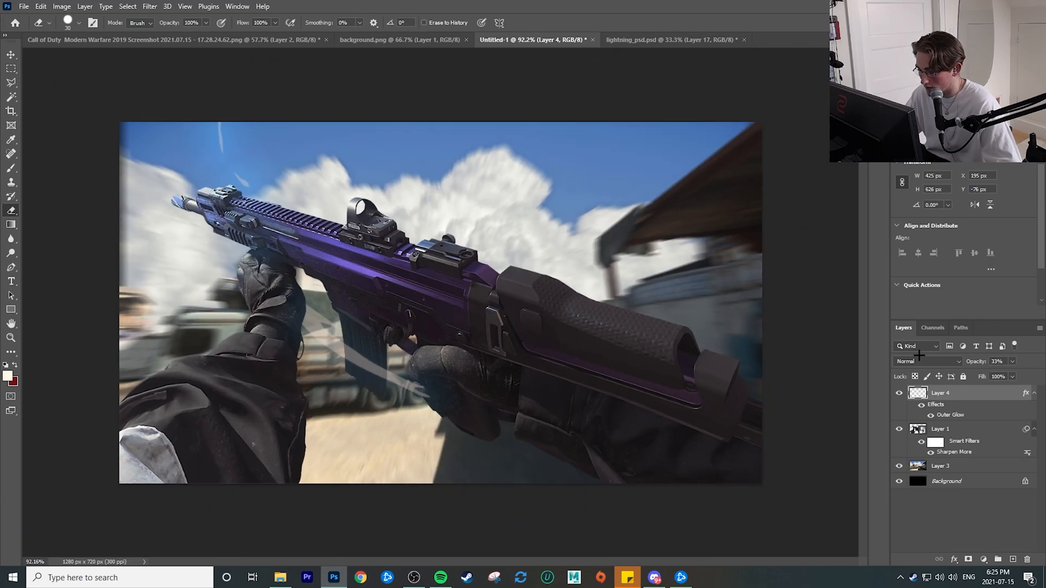
click(1012, 361)
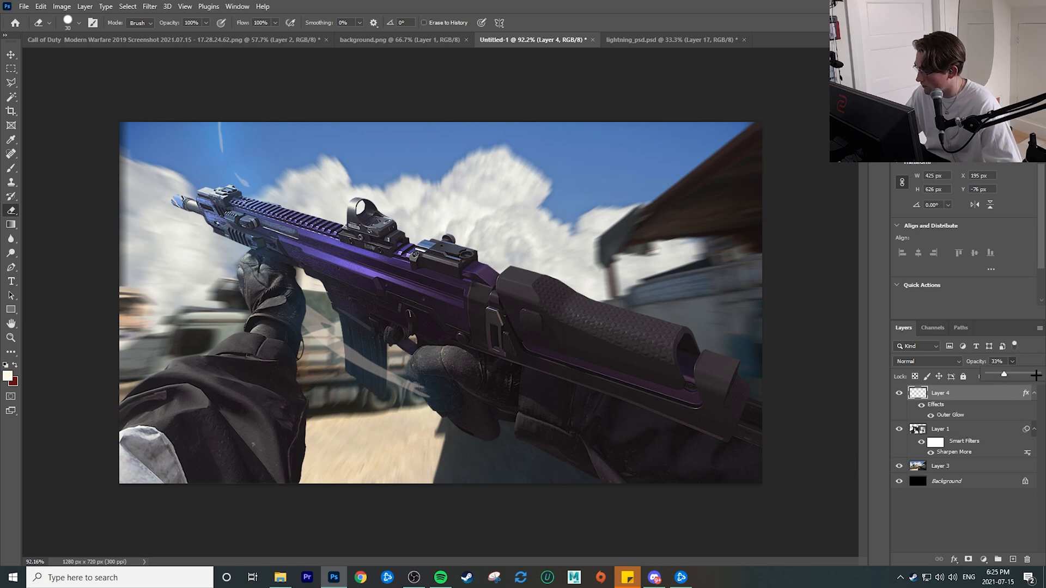
scroll(439, 323, down, 2)
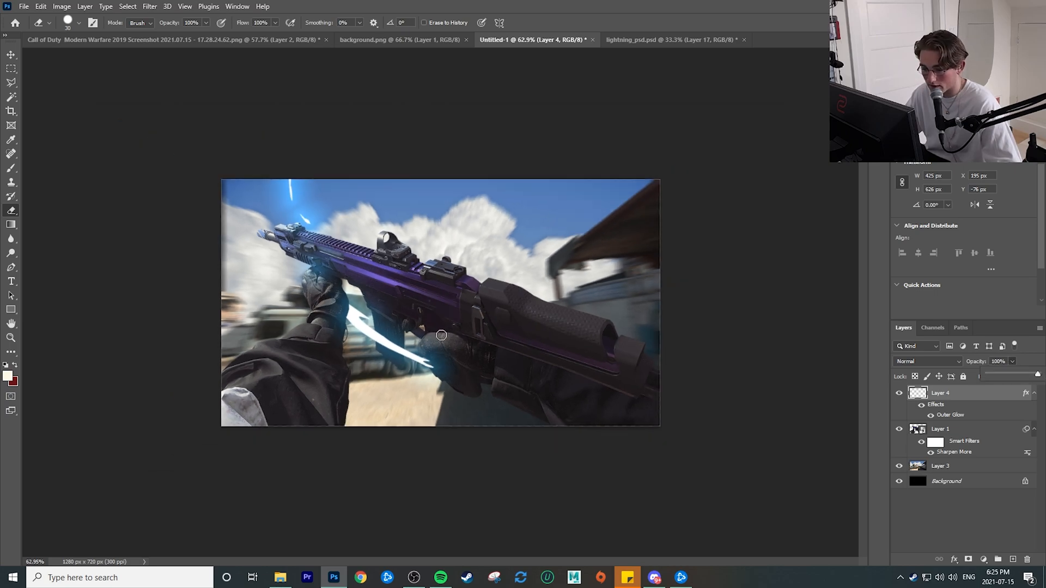
- Bring the curved bolt on Layer 18 of lightning_psd.psd, group 5, into Untitled-1 over the gun
key(v)
scroll(433, 321, up, 2)
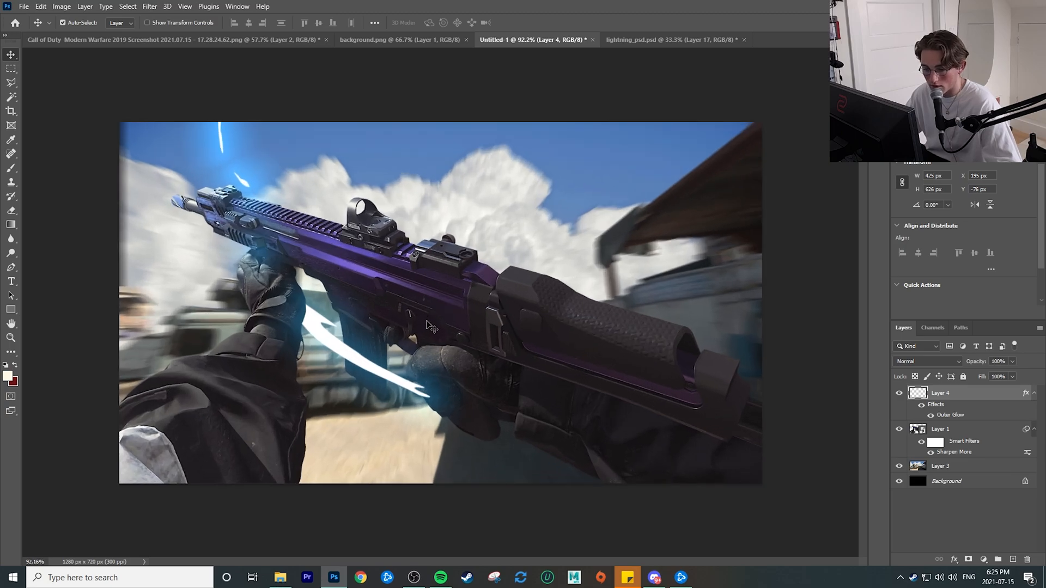
click(627, 40)
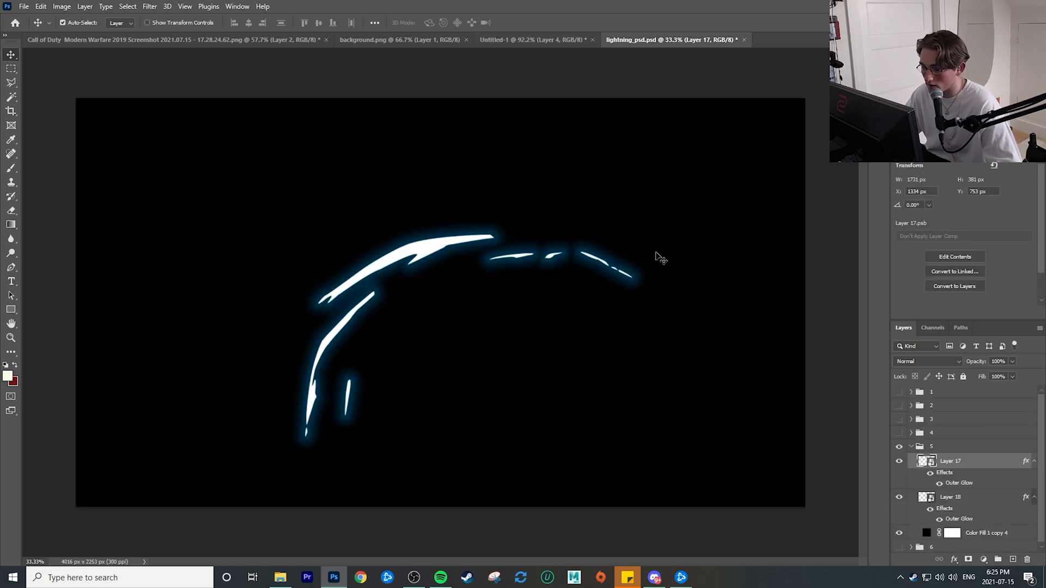
click(547, 262)
mouse_move(444, 246)
mouse_down()
mouse_move(401, 229)
mouse_move(441, 232)
mouse_move(430, 233)
mouse_up()
mouse_move(341, 311)
mouse_down()
mouse_move(305, 295)
mouse_move(355, 115)
mouse_move(506, 44)
mouse_move(423, 249)
mouse_move(468, 246)
mouse_up()
- Scale the new Layer 5 bolt to about 64% and rotate it about 116° above the rear of the gun
key(ctrl+t)
scroll(525, 296, down, 4)
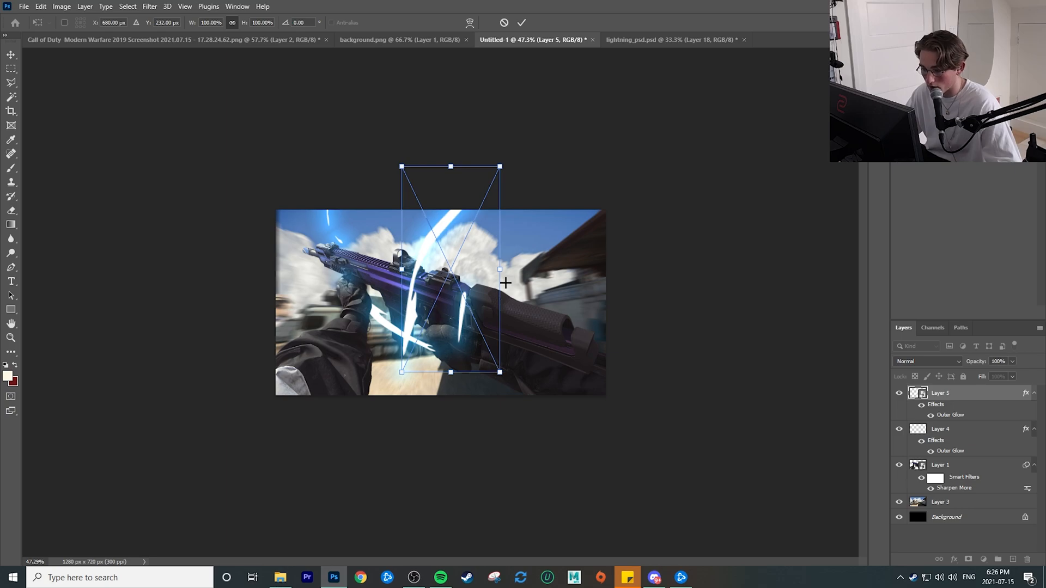
drag(500, 372, 327, 238)
drag(445, 253, 437, 268)
drag(452, 282, 423, 282)
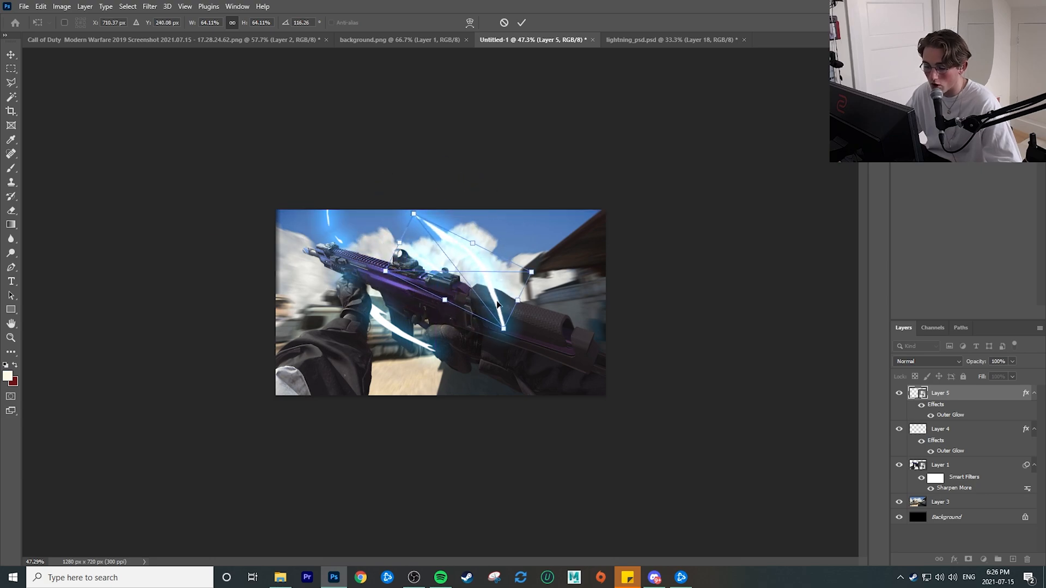
right_click(458, 271)
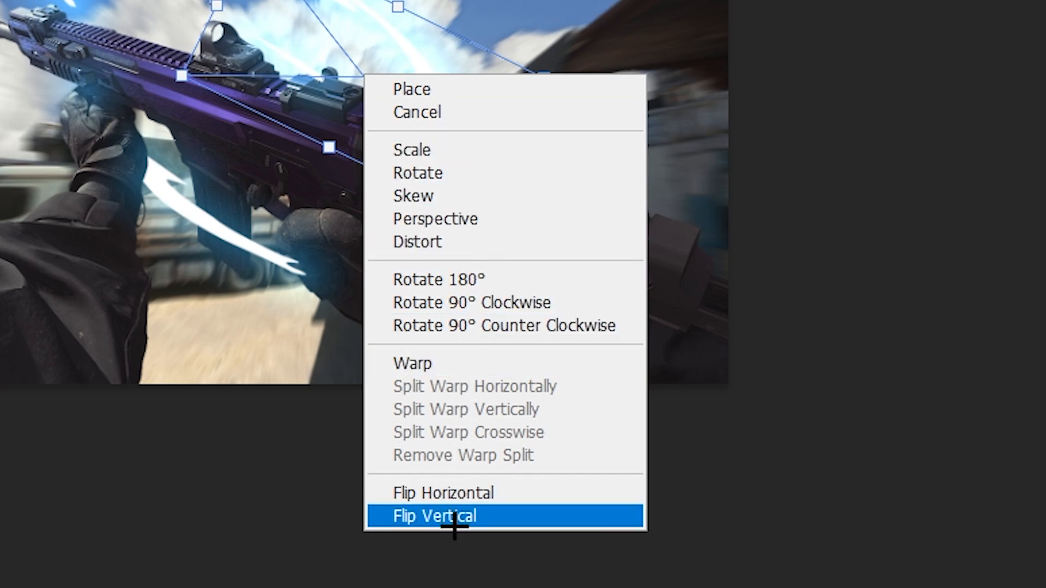
click(891, 251)
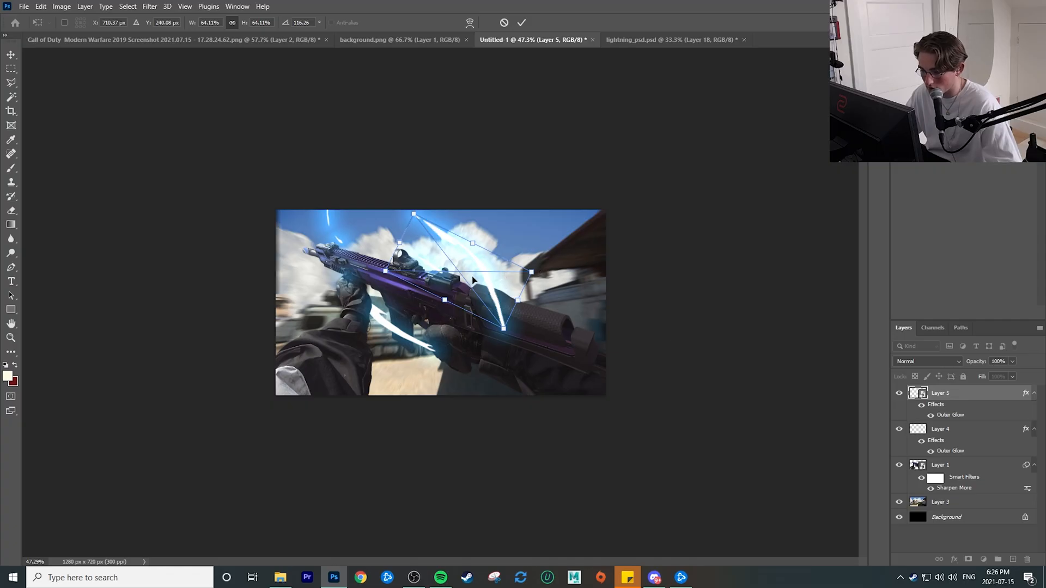
- Enlarge the Layer 5 bolt to about 88%, rotate it to about 127°, and apply it across the middle of the gun
drag(473, 280, 454, 311)
drag(396, 245, 364, 206)
drag(479, 286, 488, 297)
drag(551, 256, 555, 279)
drag(451, 294, 458, 304)
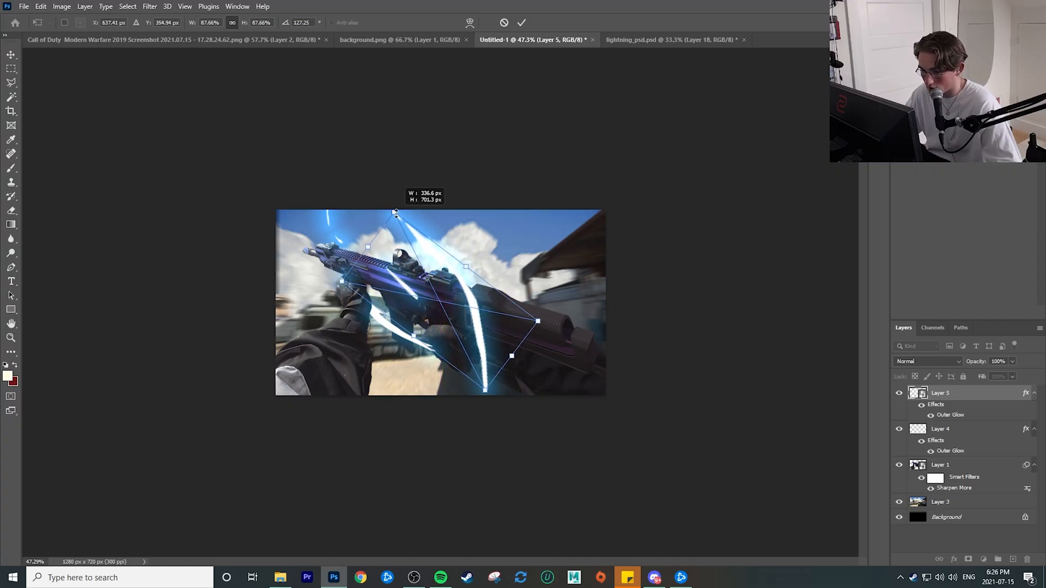
drag(399, 216, 397, 212)
scroll(414, 240, up, 7)
drag(448, 279, 422, 283)
key(Return)
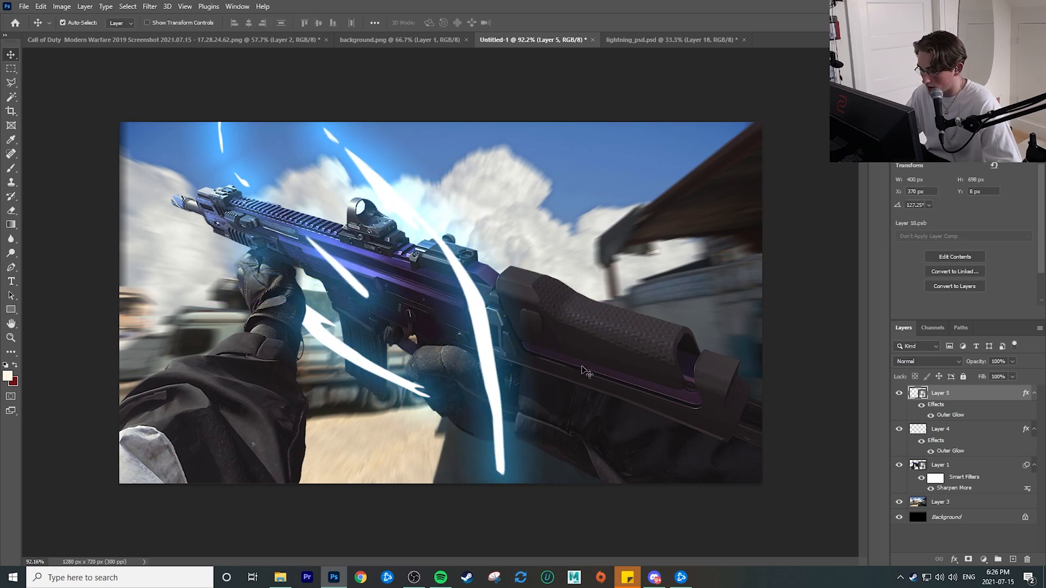
- Rasterize the Layer 5 bolt for erasing and lower its opacity to 35%
key(e)
click(481, 320)
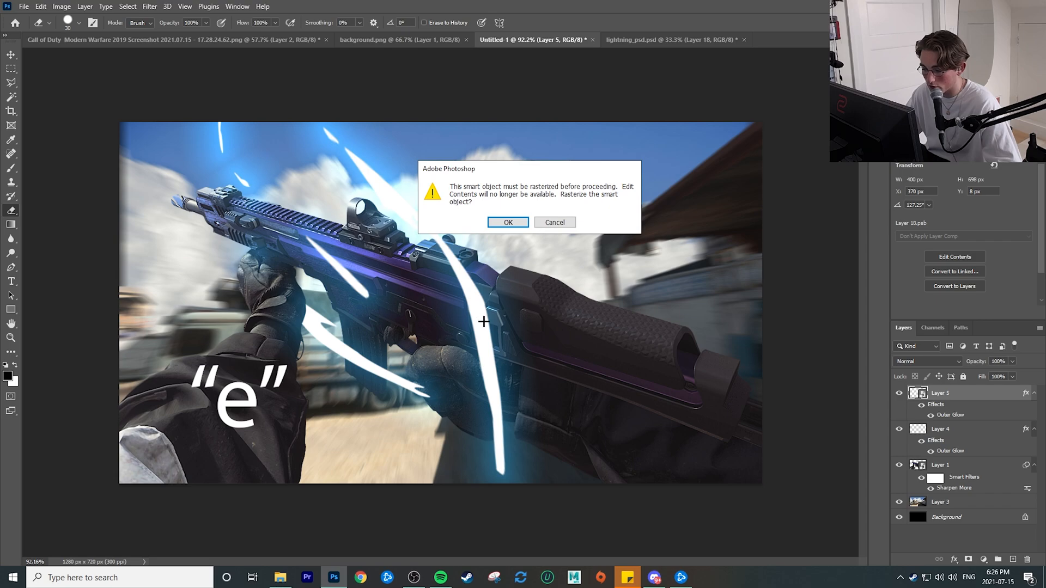
click(508, 222)
scroll(484, 339, up, 4)
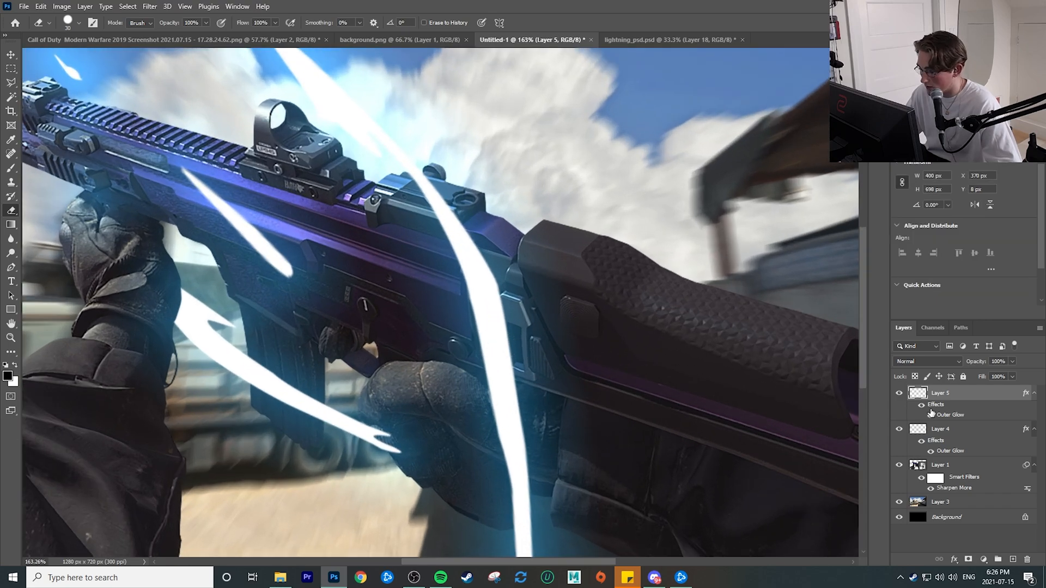
click(1012, 376)
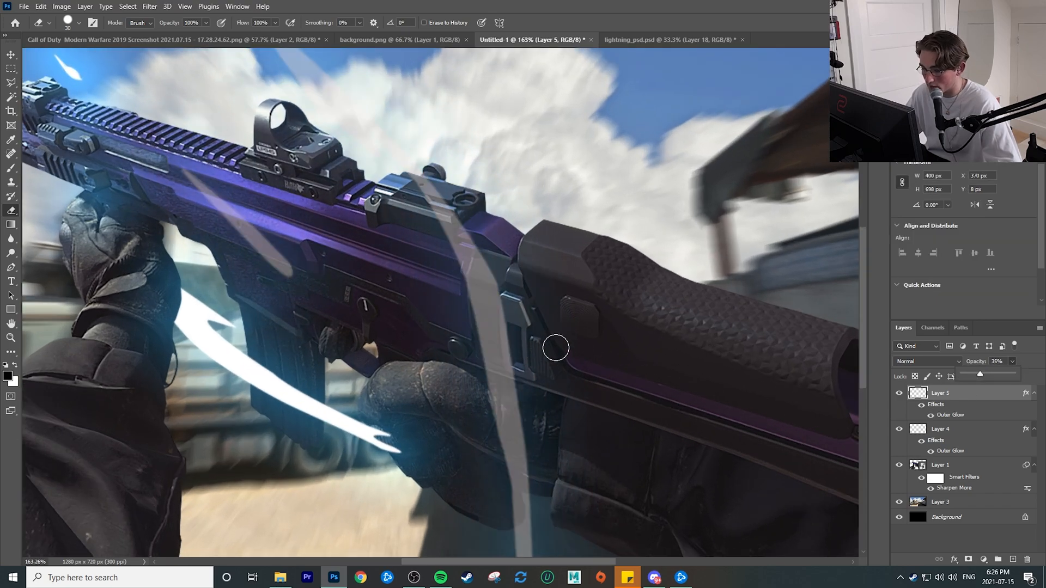
- Erase the Layer 5 bolt where it overlaps the gloved trigger hand, using the 30 px eraser
drag(568, 375, 561, 187)
scroll(513, 271, up, 4)
scroll(513, 274, up, 1)
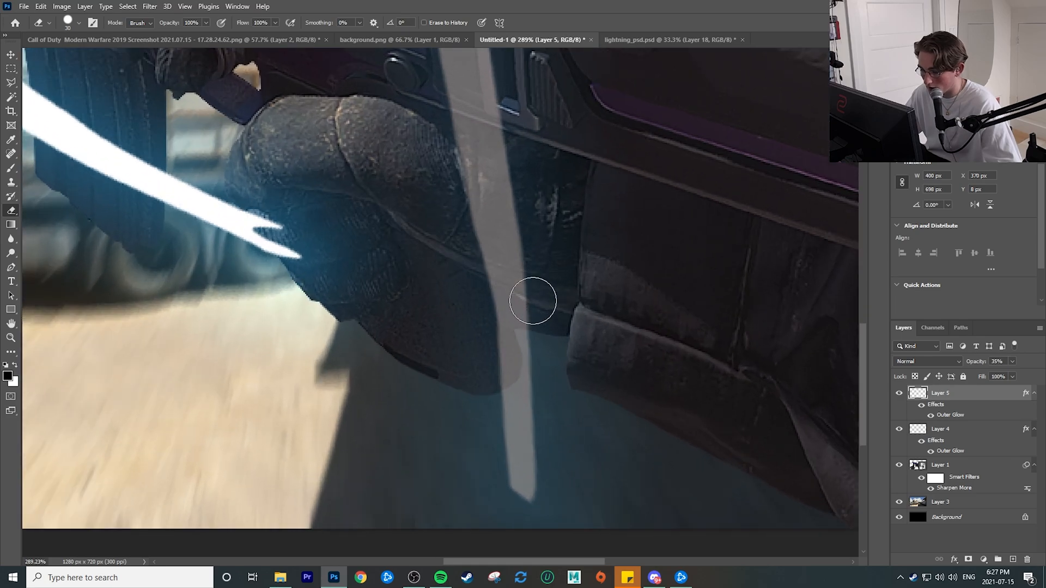
mouse_move(532, 303)
mouse_down()
mouse_move(497, 307)
mouse_move(519, 305)
mouse_move(500, 300)
mouse_move(485, 321)
mouse_move(491, 370)
mouse_up()
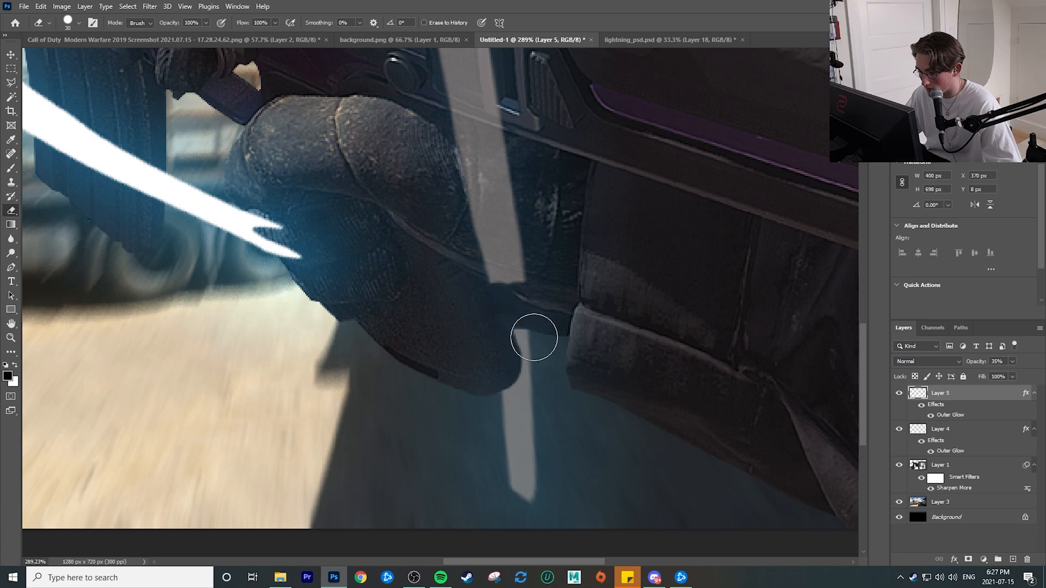
drag(555, 193, 644, 263)
mouse_move(643, 344)
mouse_down()
mouse_move(652, 240)
mouse_move(598, 229)
mouse_move(625, 227)
mouse_move(612, 177)
mouse_move(584, 184)
mouse_up()
- Erase the Layer 5 bolt where it crosses the gun's receiver and rear sight, following the gun's upper edge
scroll(617, 229, down, 5)
drag(664, 116, 676, 290)
mouse_move(616, 344)
mouse_down()
mouse_move(578, 300)
mouse_move(587, 264)
mouse_move(557, 221)
mouse_move(578, 289)
mouse_up()
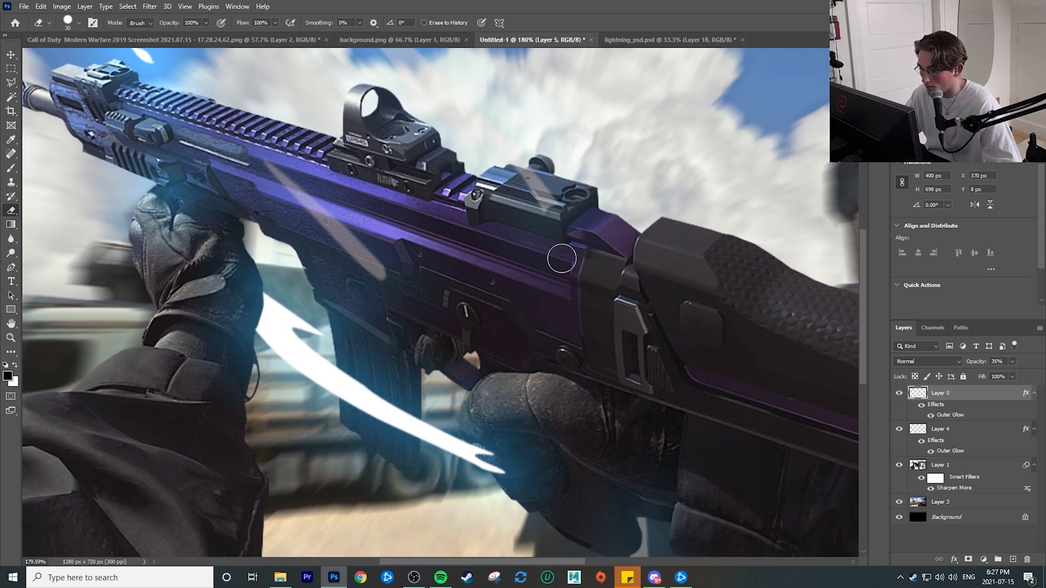
mouse_move(545, 204)
mouse_down()
mouse_move(532, 189)
mouse_move(615, 306)
mouse_up()
scroll(530, 224, up, 8)
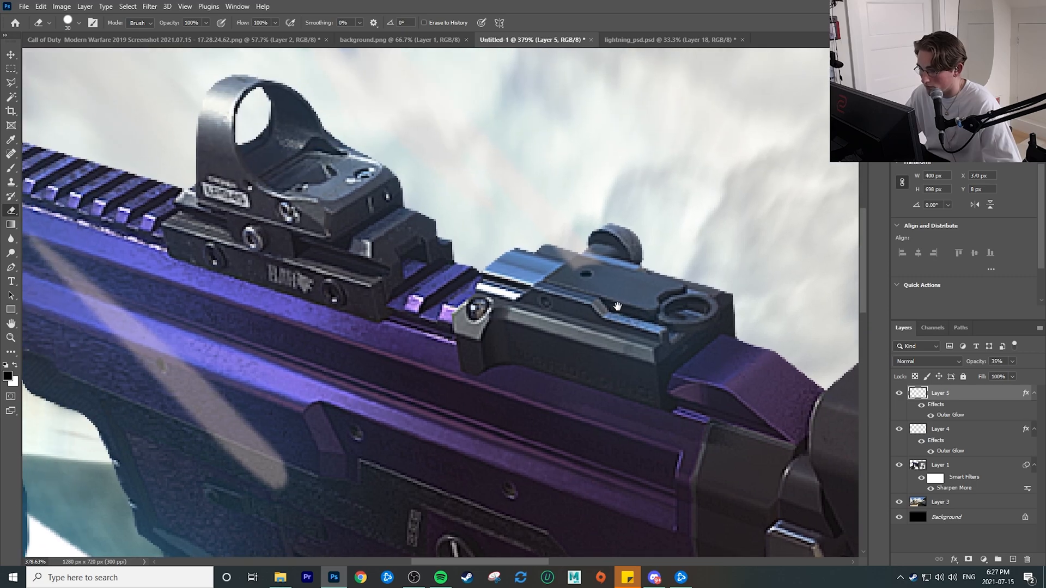
scroll(581, 281, up, 6)
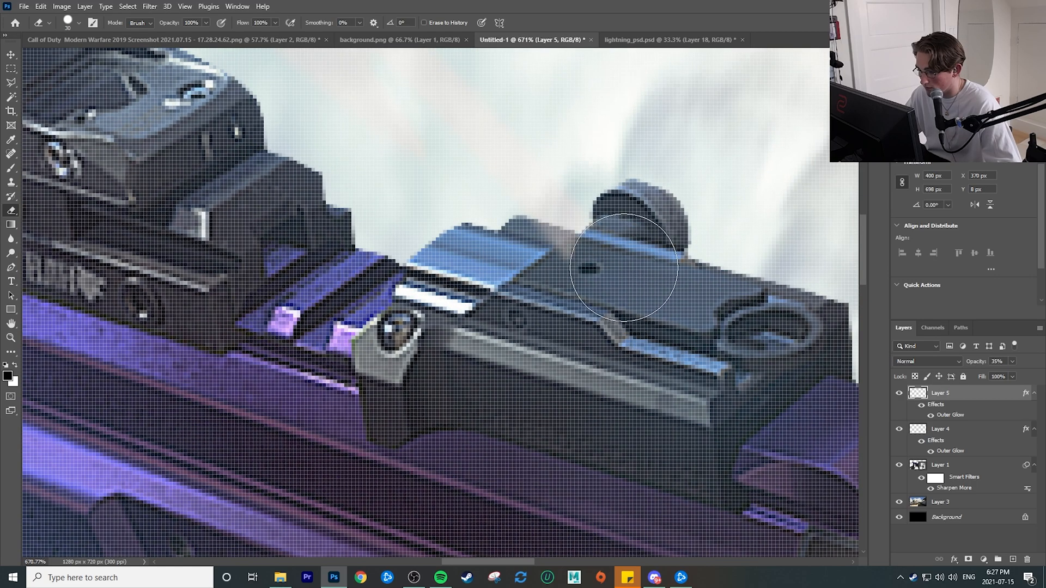
- Restore the opacity of the Layer 5 bolt to 100%
scroll(536, 282, down, 10)
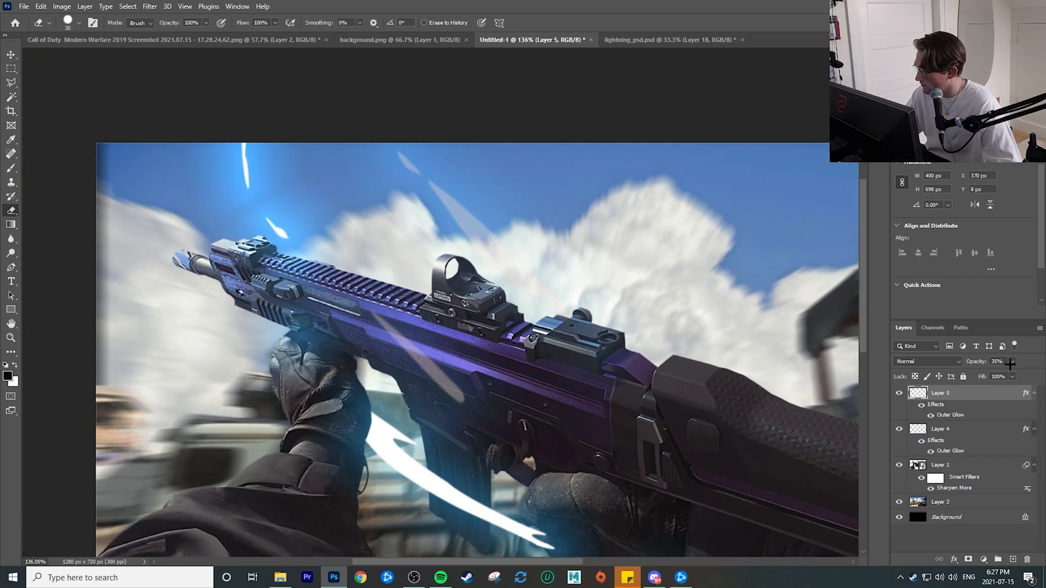
click(1011, 362)
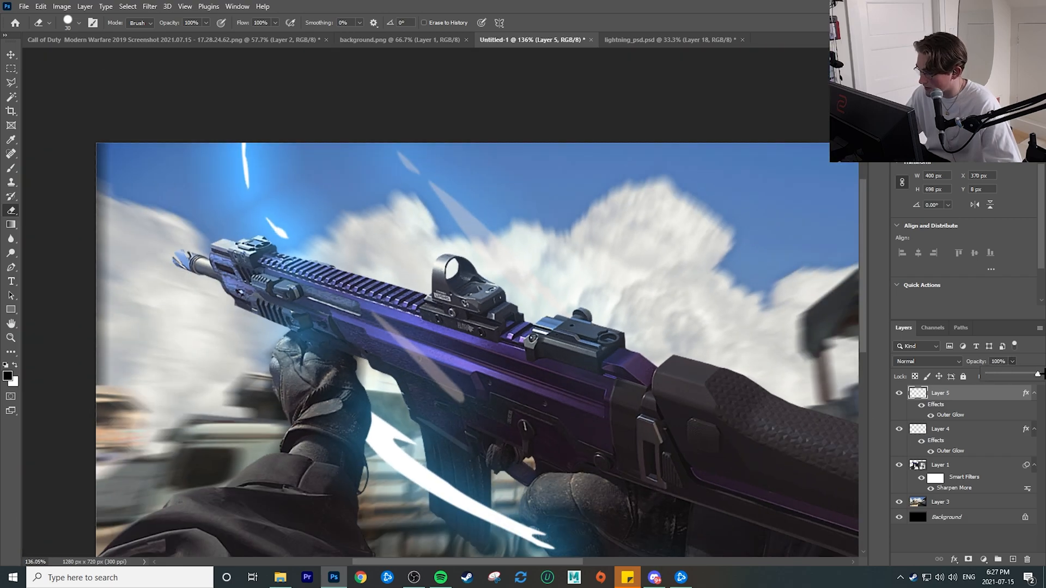
scroll(564, 355, down, 4)
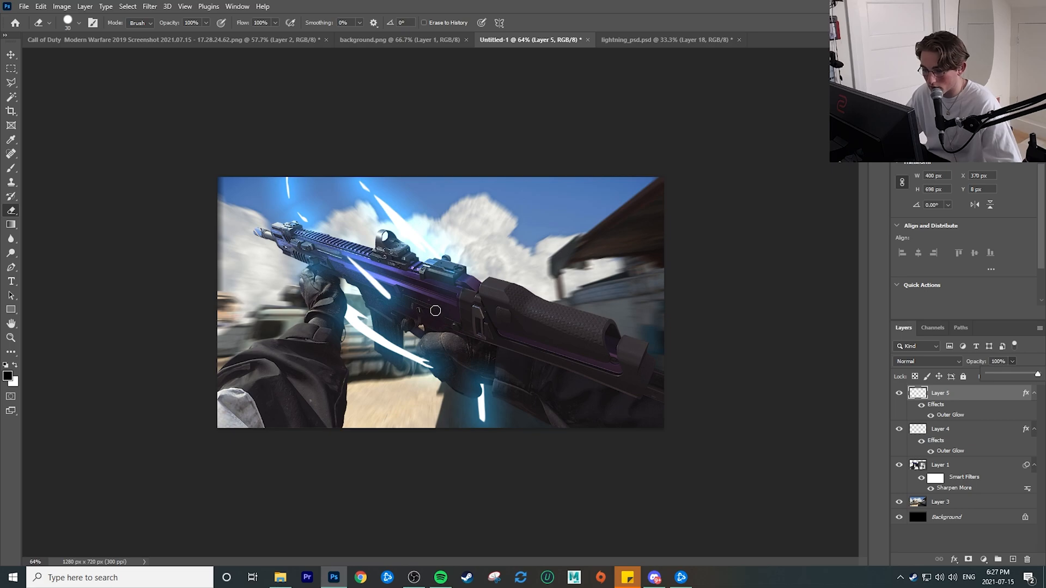
- Hide lightning group 5 in lightning_psd.psd, show group 6, and copy its large curved bolt into the Untitled-1 thumbnail
key(v)
key(alt+v)
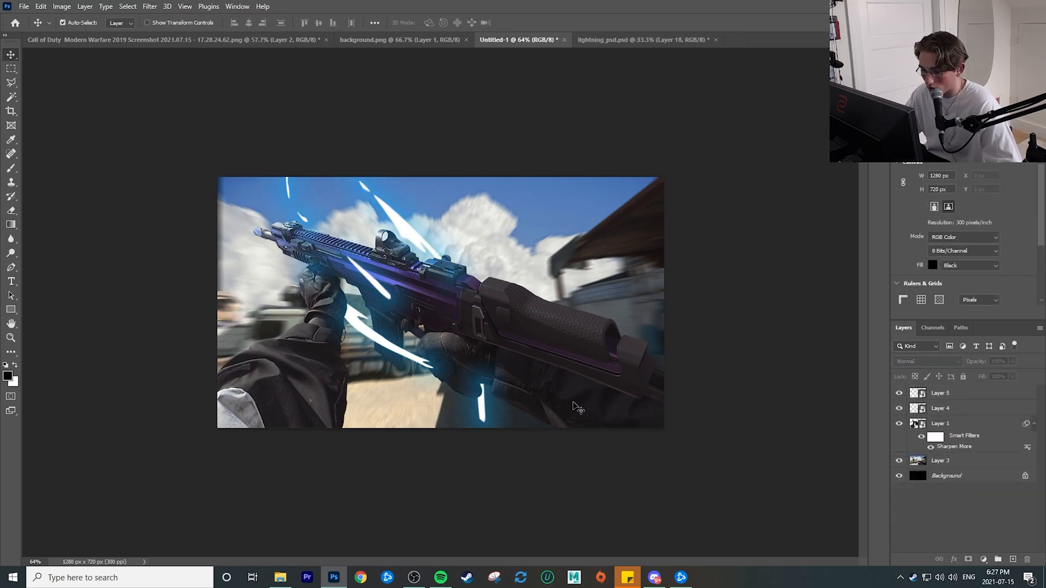
click(627, 40)
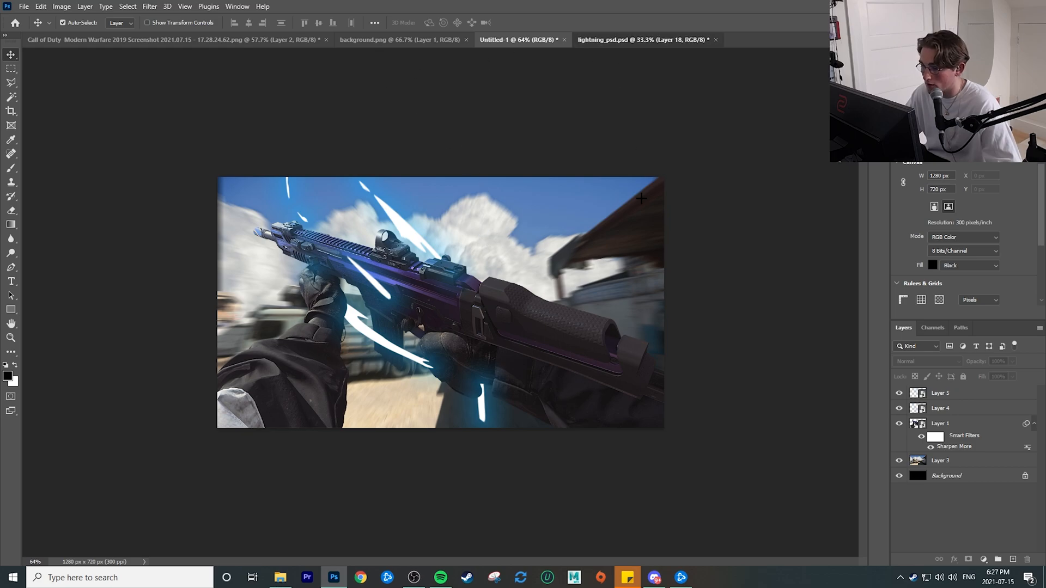
scroll(902, 482, down, 1)
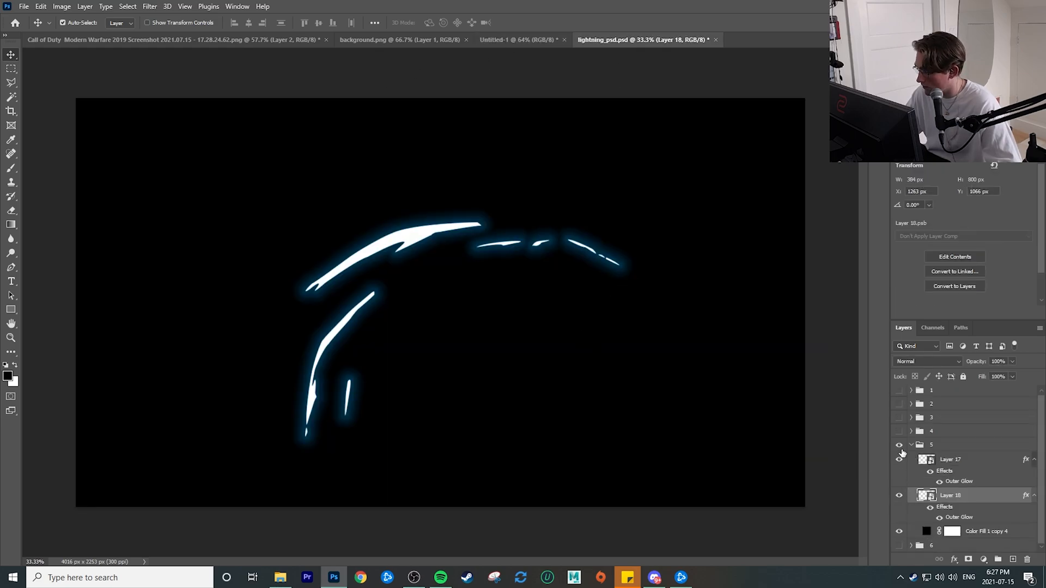
click(910, 446)
click(899, 446)
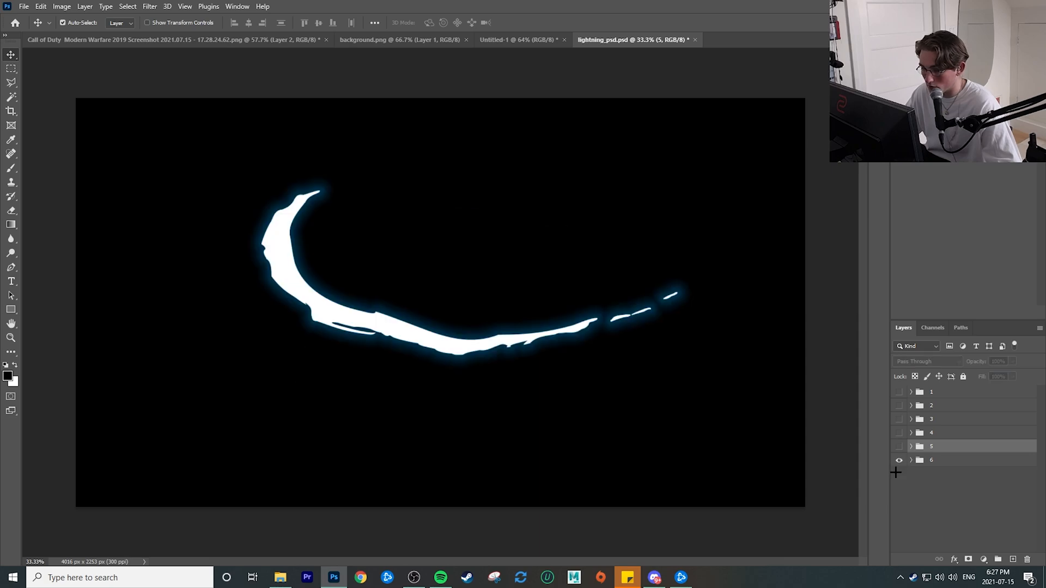
drag(292, 275, 481, 295)
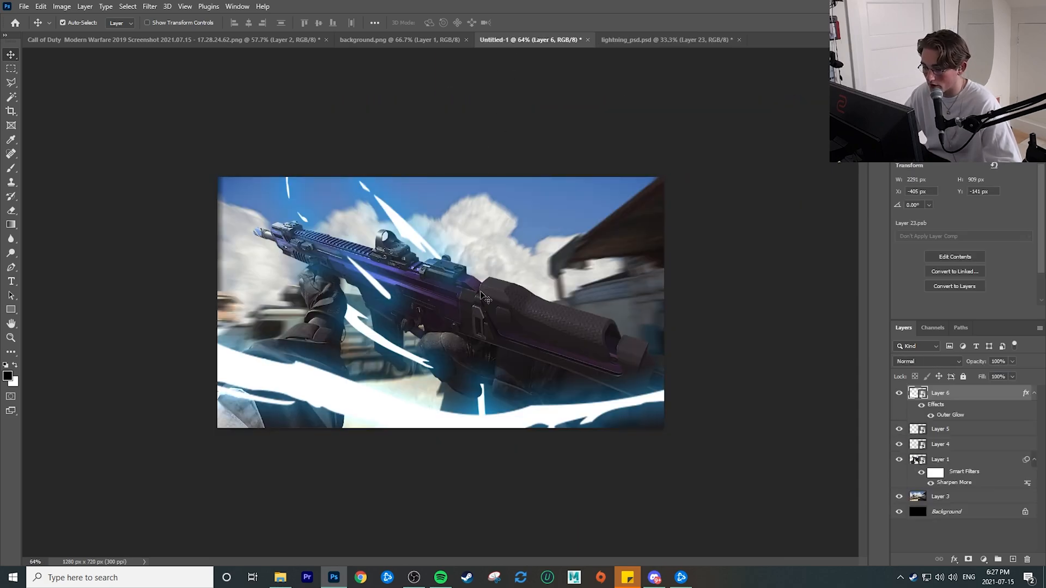
- Scale down the large curved bolt, rotate it to about 75.91°, and place it arching over the gun's stock from the image's lower edge
key(ctrl+t)
key(ctrl+minus)
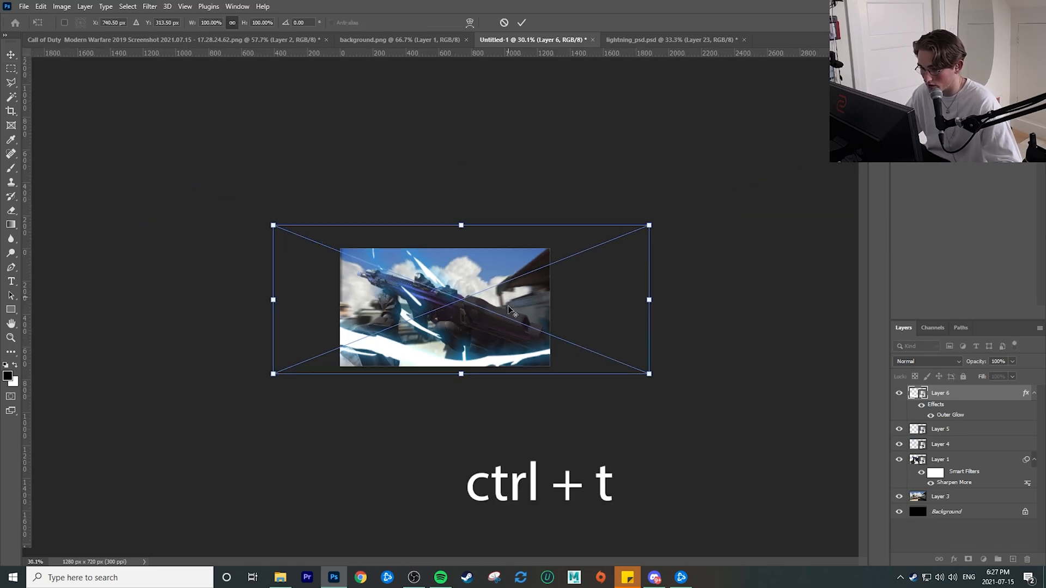
drag(648, 225, 512, 283)
drag(528, 357, 321, 354)
drag(436, 333, 481, 345)
drag(572, 306, 487, 226)
drag(446, 351, 512, 419)
scroll(523, 403, up, 9)
drag(716, 267, 575, 251)
drag(640, 512, 719, 502)
key(Return)
scroll(607, 420, up, 10)
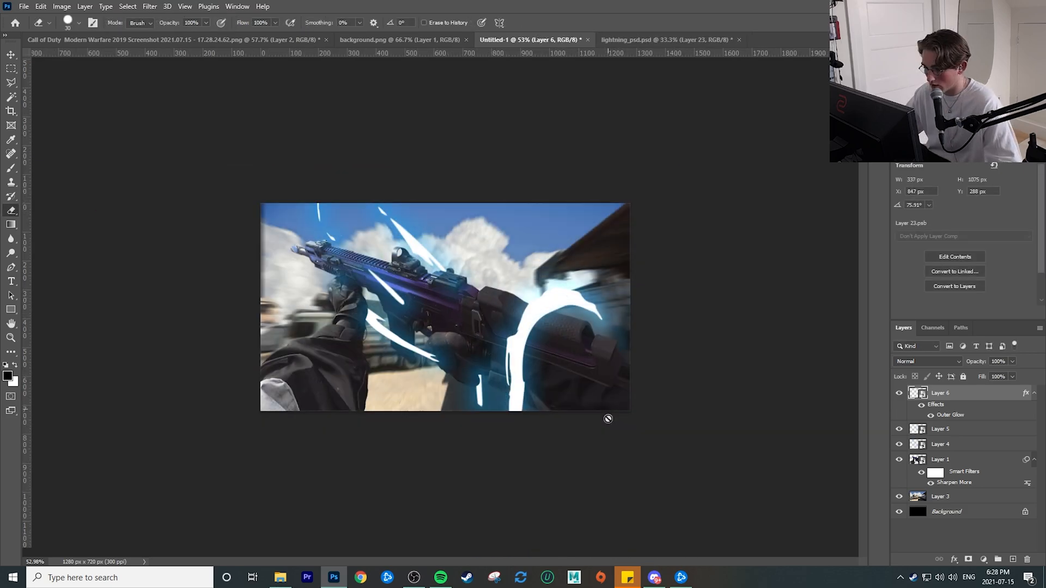
scroll(597, 365, down, 3)
scroll(607, 381, up, 6)
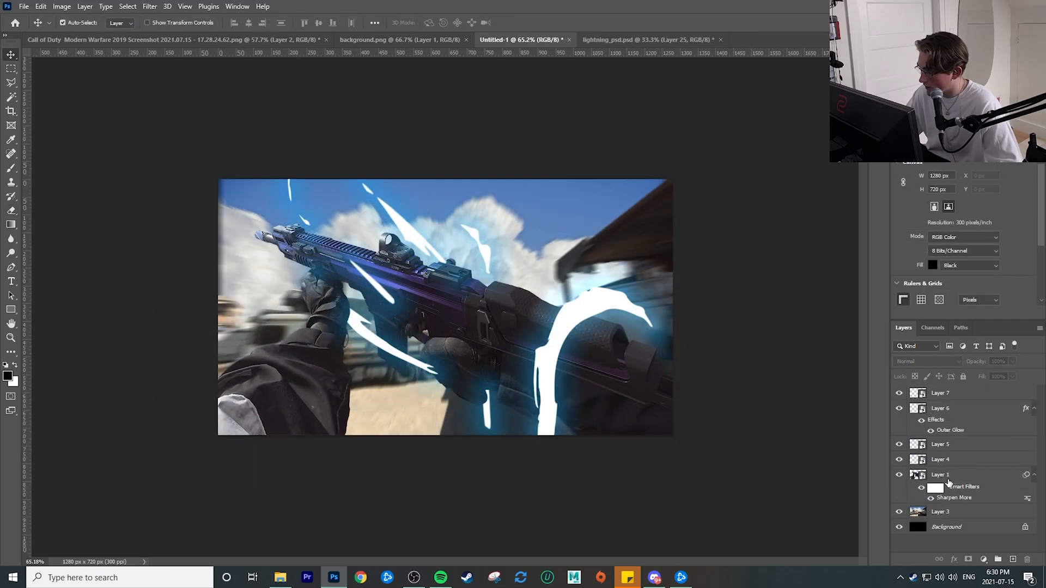
- Add a Brightness/Contrast and a Vibrance adjustment layer directly above the gun's Layer 1
click(987, 482)
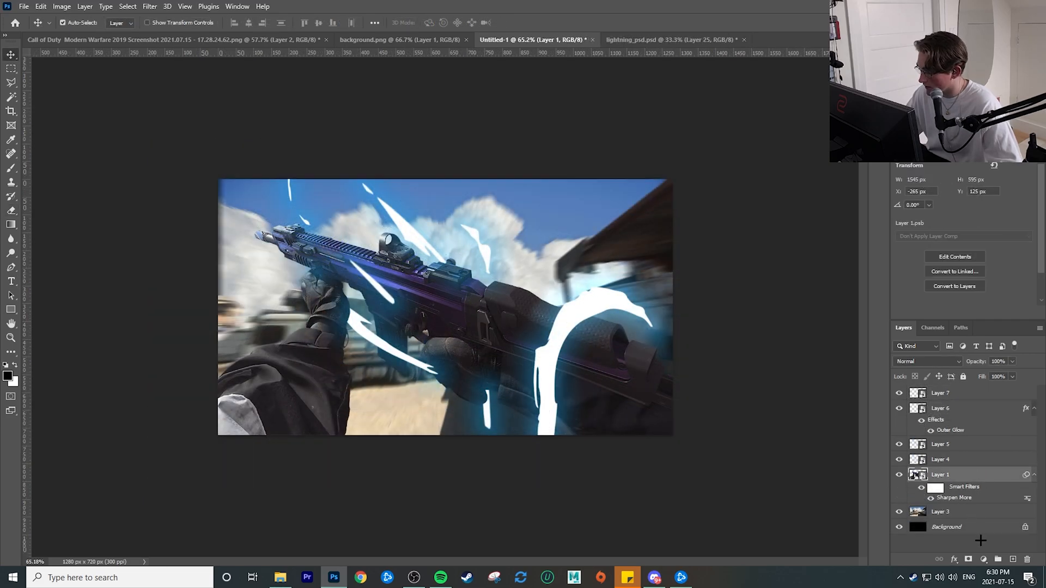
click(984, 559)
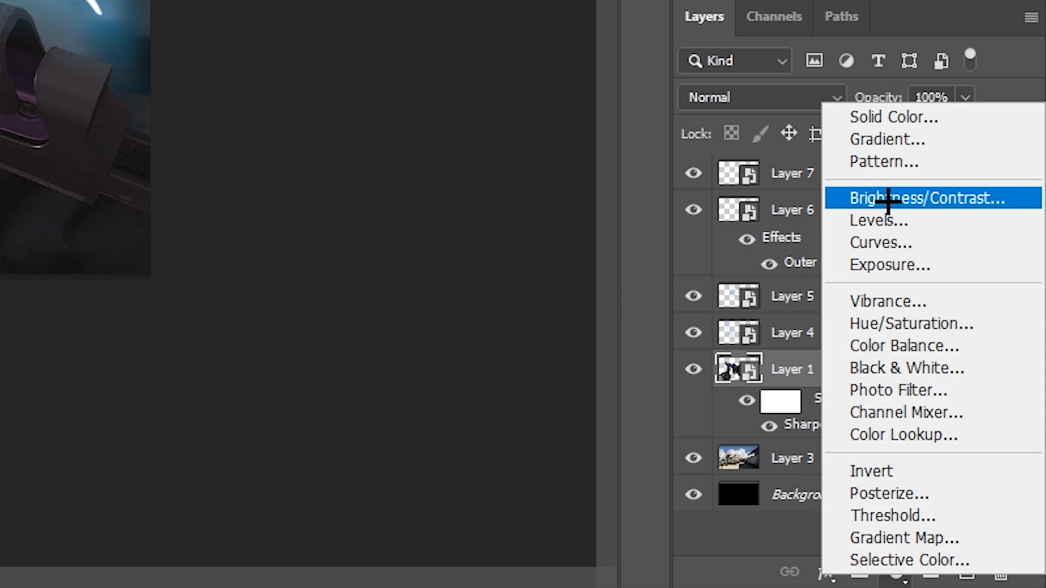
click(889, 200)
click(897, 571)
click(890, 289)
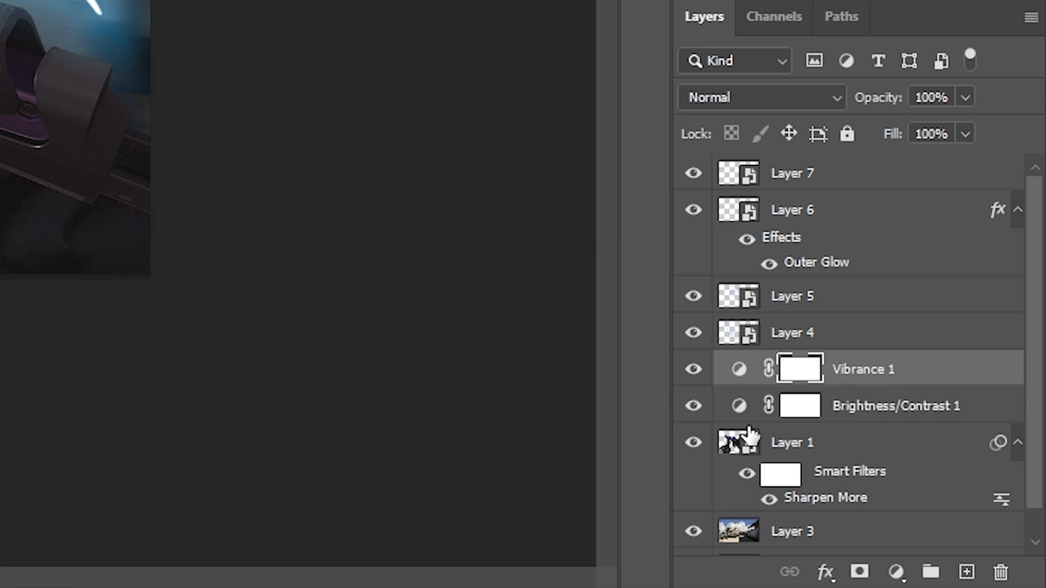
- Try raising the brightness on the unclipped Brightness/Contrast 1 layer and undo the change
click(864, 443)
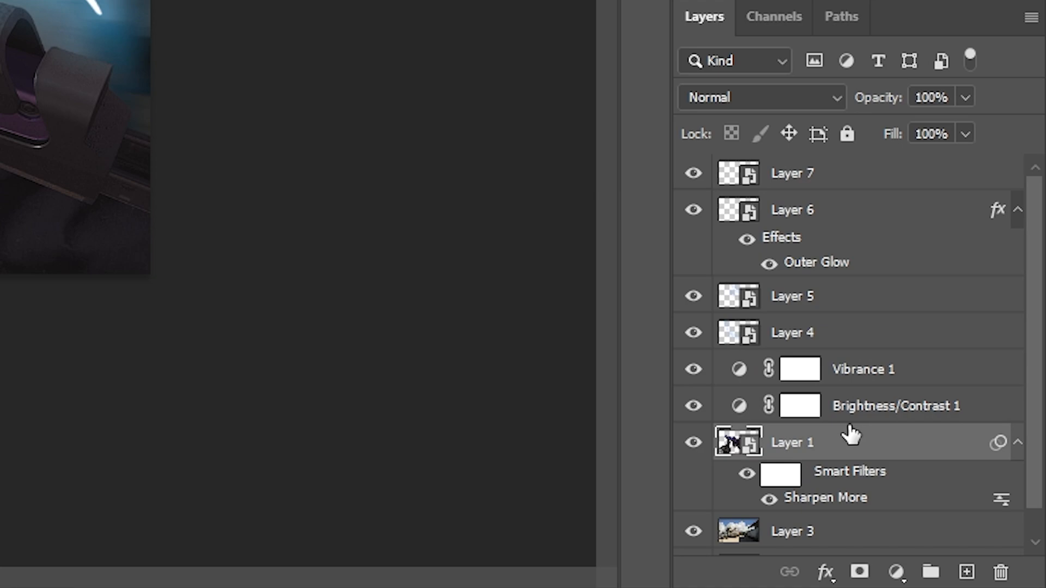
scroll(806, 382, down, 1)
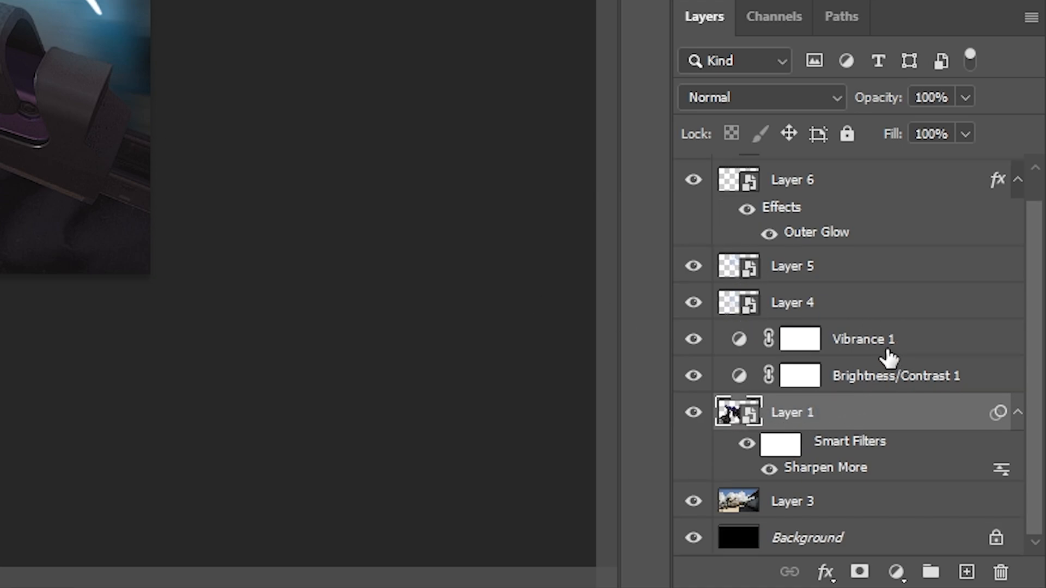
click(872, 345)
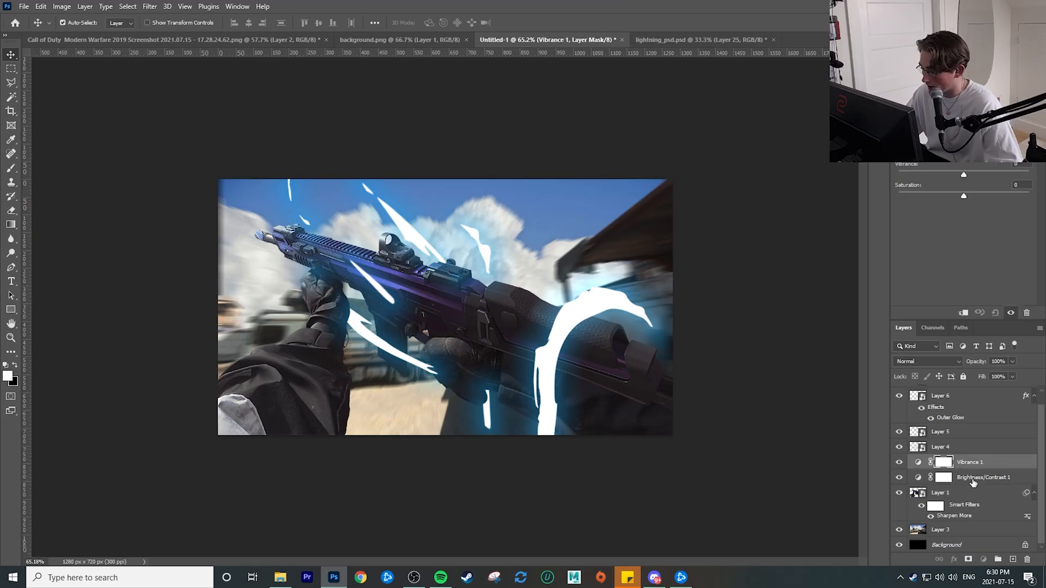
click(974, 482)
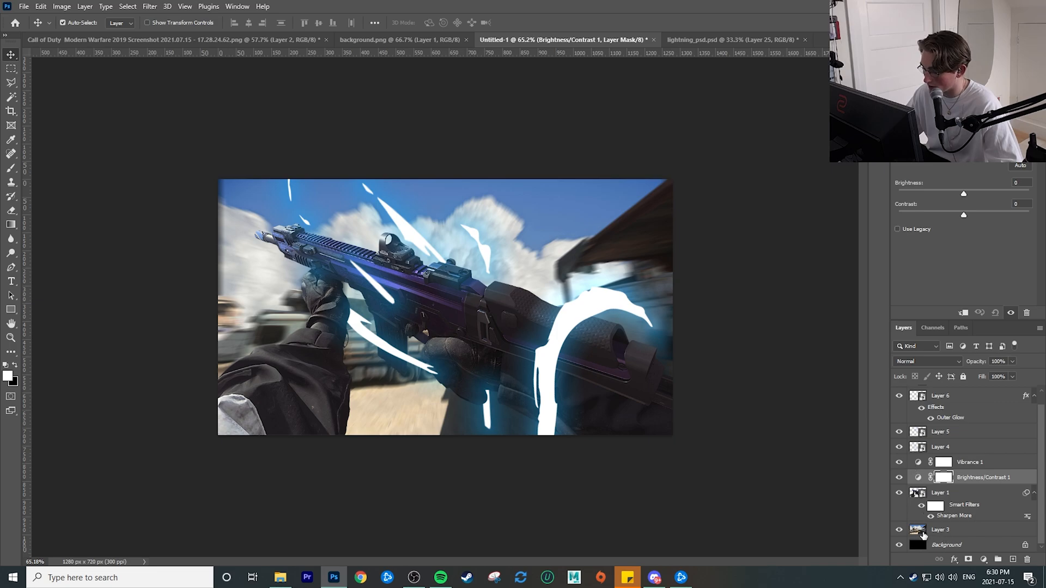
drag(964, 193, 1027, 194)
key(ctrl+z)
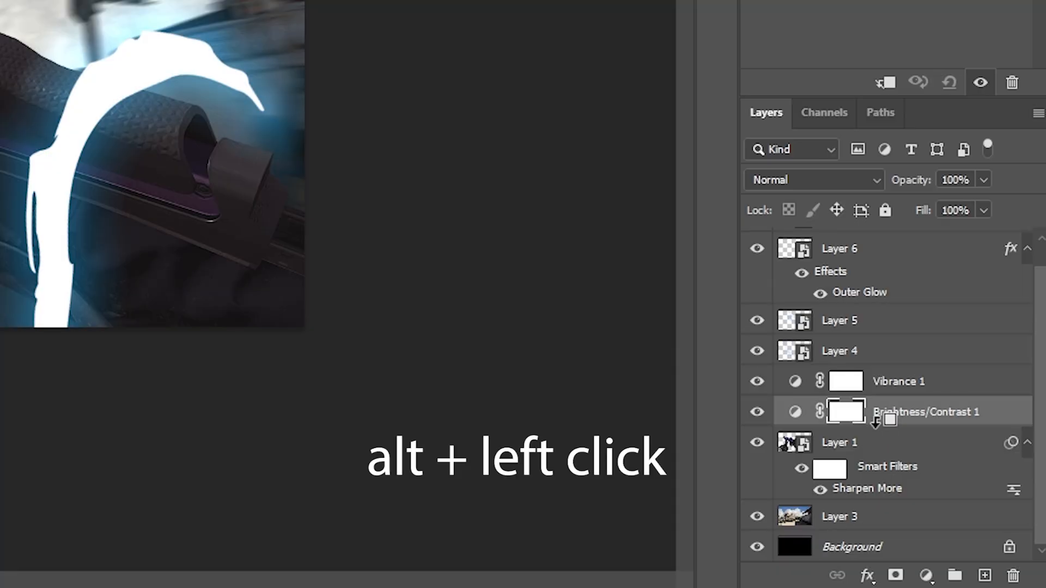
- Clip Brightness/Contrast 1 and Vibrance 1 to the gun's Layer 1, and set brightness to 68 and contrast to 55
alt+click(878, 425)
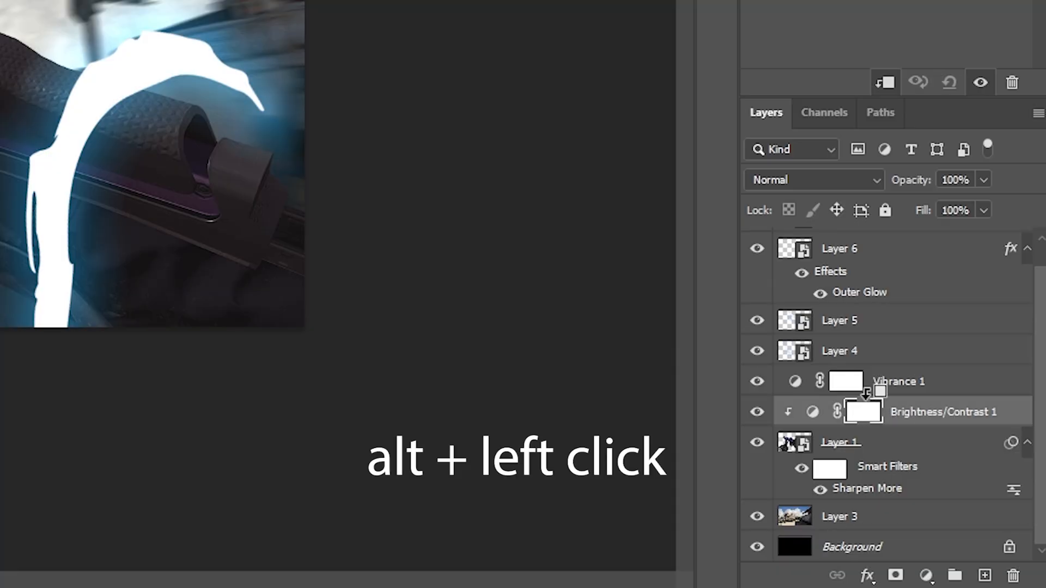
alt+click(875, 397)
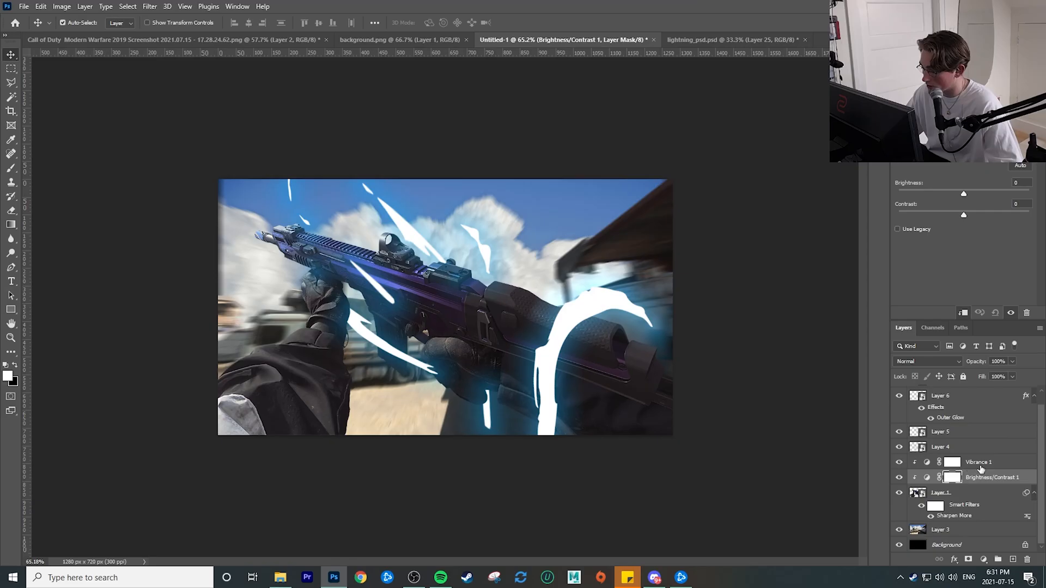
drag(966, 193, 991, 191)
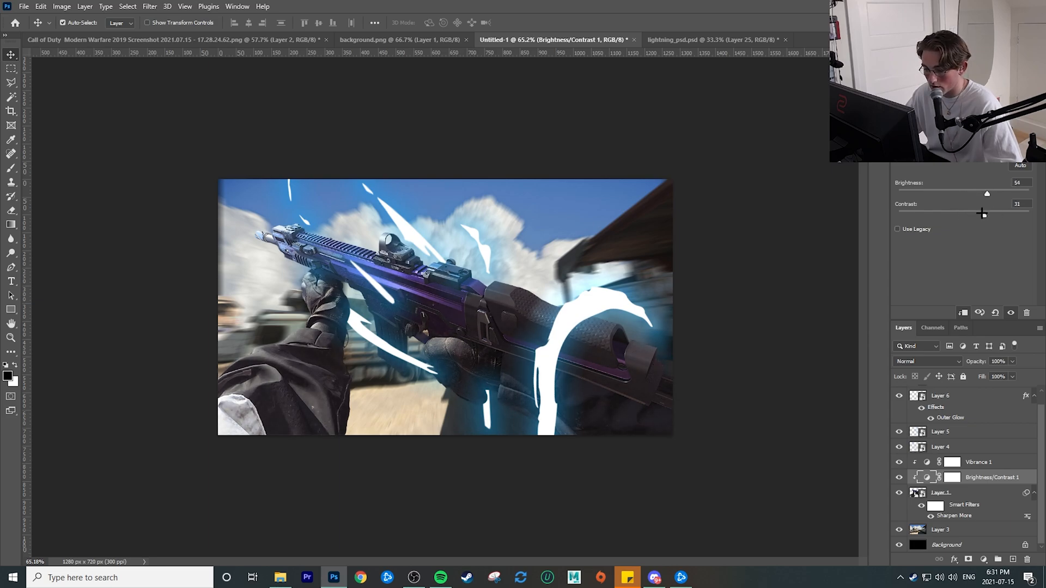
drag(951, 215, 998, 215)
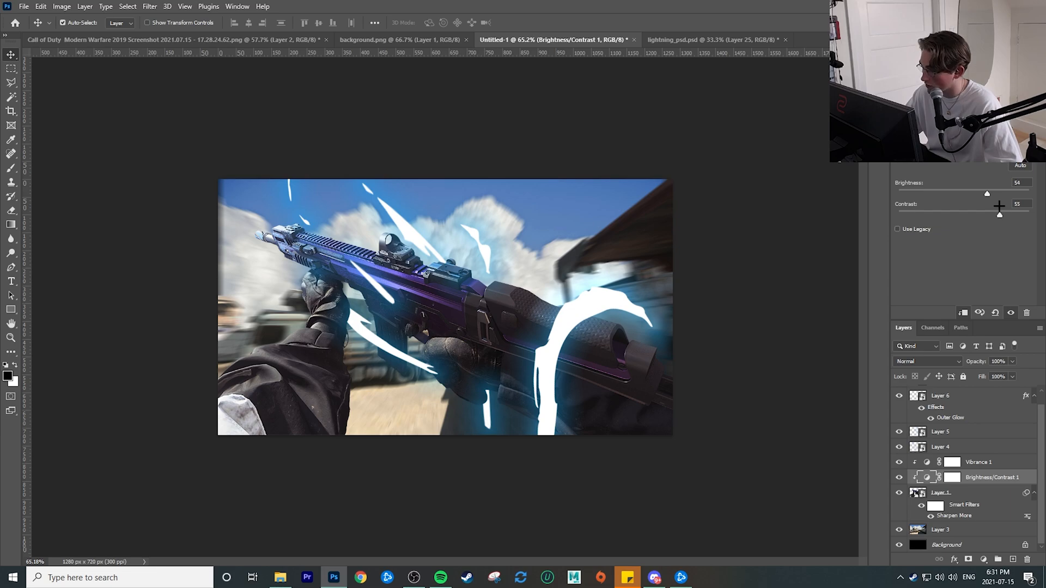
drag(987, 194, 993, 194)
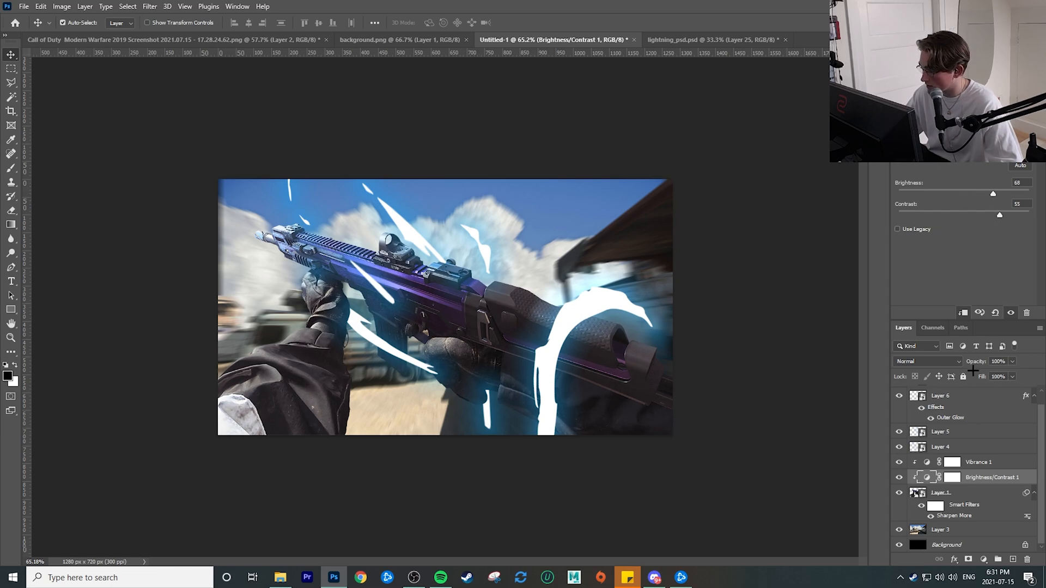
- Set Vibrance 1 to +100 and toggle the gun layer's visibility to check the effect
click(978, 463)
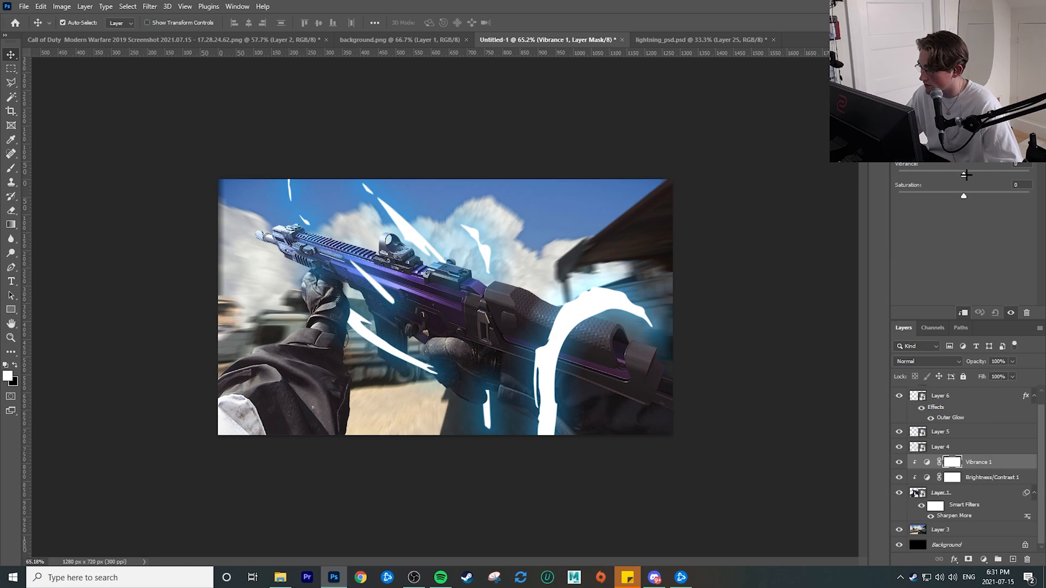
drag(992, 175, 1031, 174)
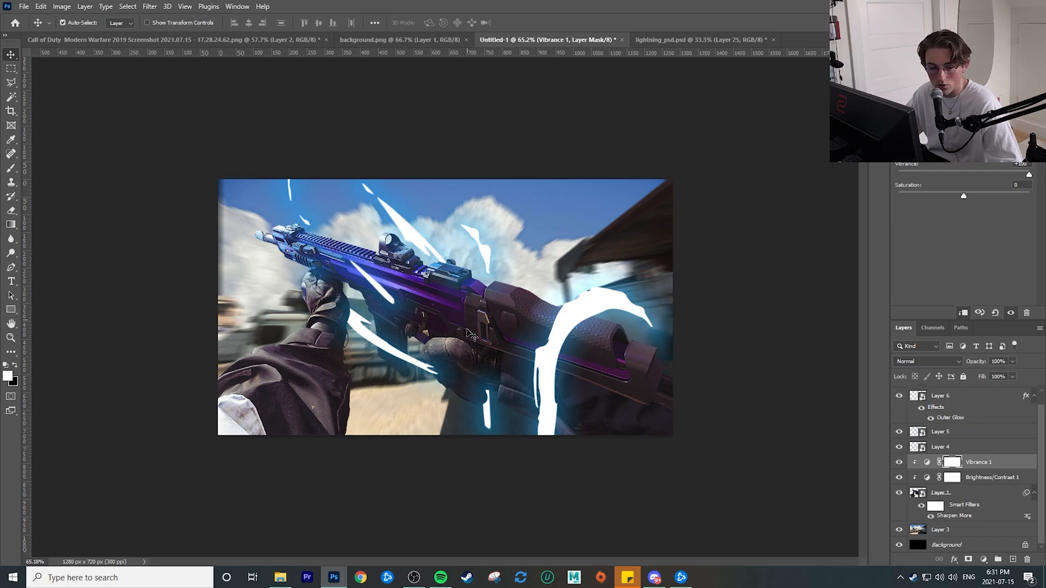
click(899, 493)
click(899, 494)
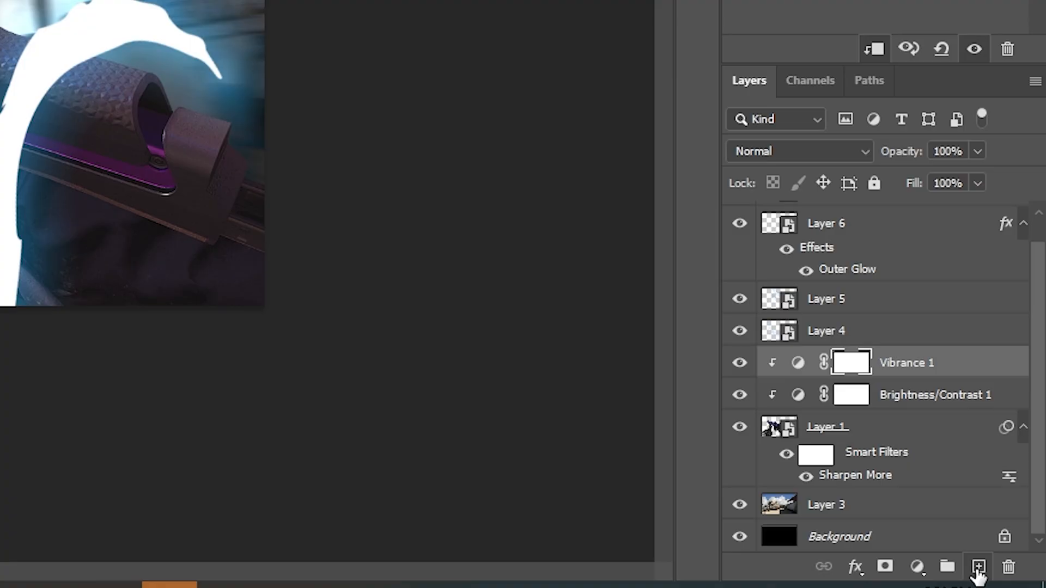
- Create a new layer above Vibrance 1 for painting and set its blend mode to Soft Light
click(978, 569)
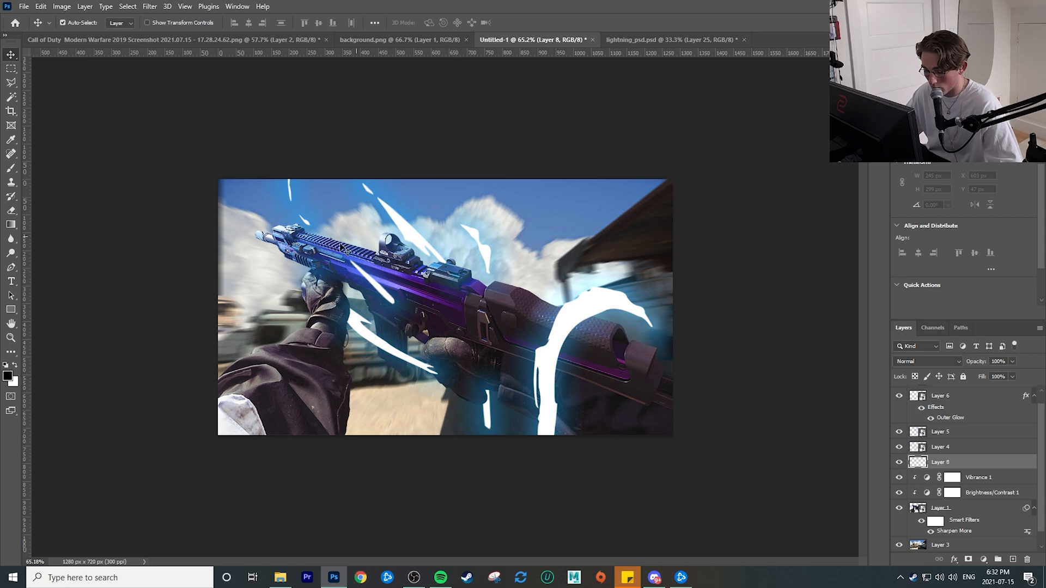
key(b)
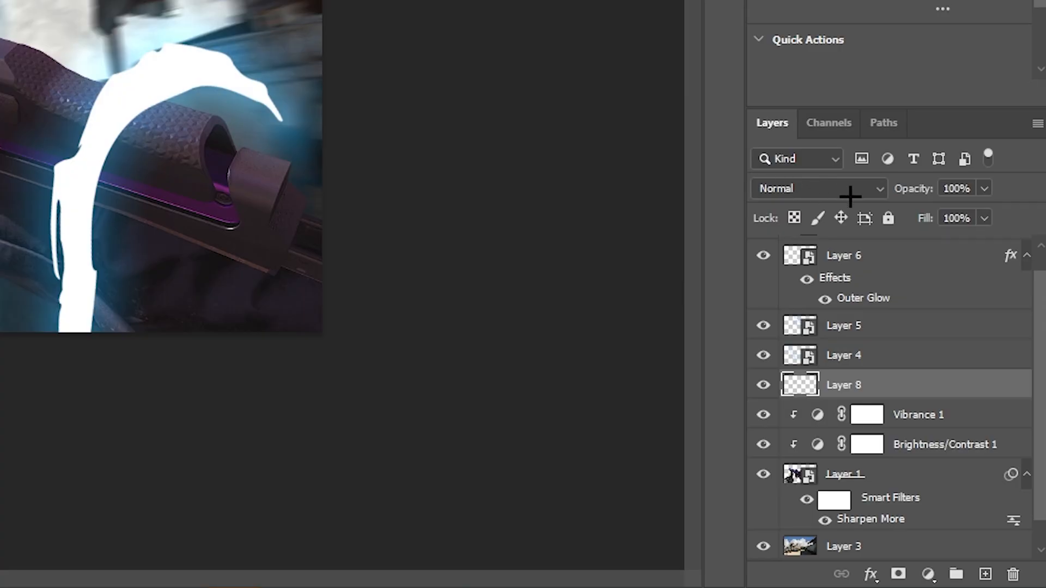
click(866, 190)
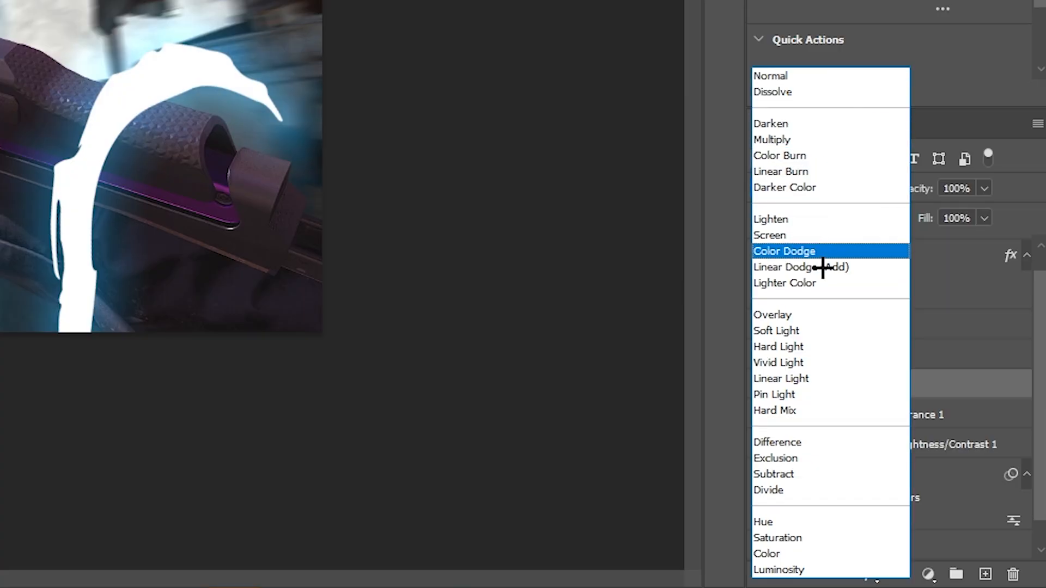
click(812, 331)
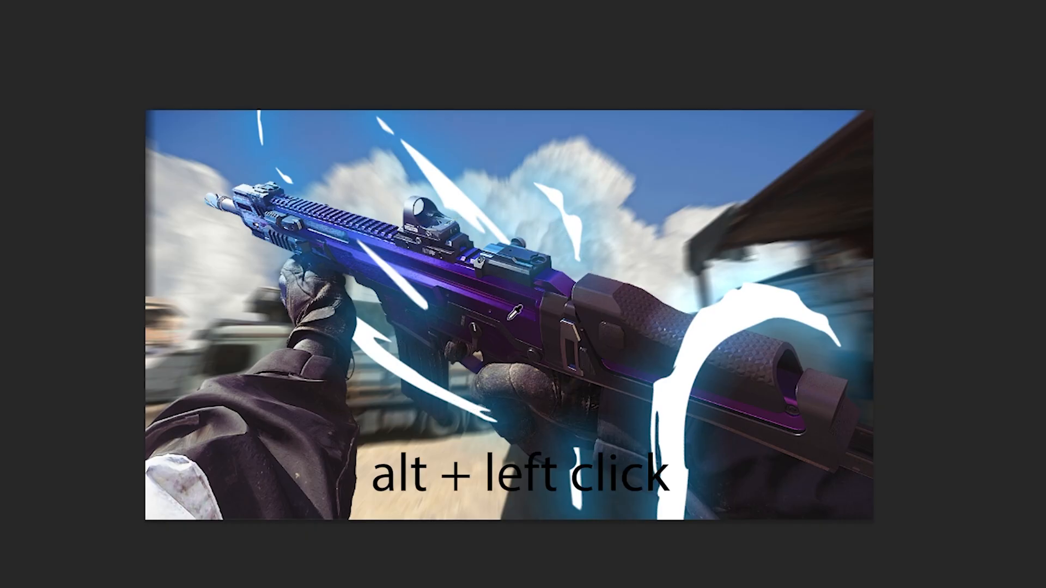
- Sample the purple from the gun's receiver and paint it along the gun's whole length with a large soft brush of about 291 px
alt+click(504, 309)
mouse_move(526, 319)
mouse_down()
mouse_move(481, 324)
mouse_move(410, 305)
mouse_move(382, 280)
mouse_move(405, 299)
mouse_move(521, 333)
mouse_up()
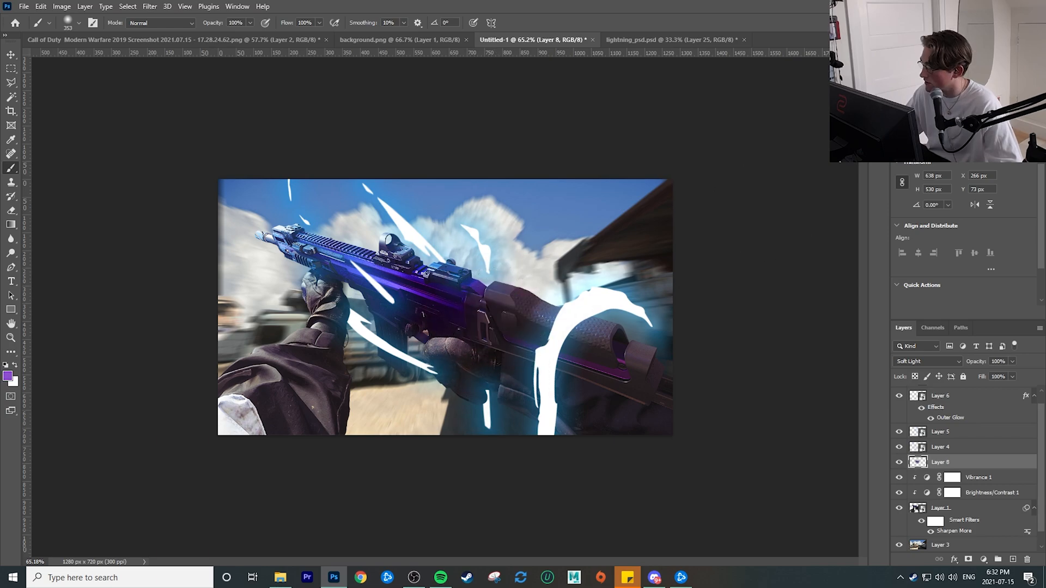
mouse_move(590, 254)
mouse_down()
mouse_move(491, 327)
mouse_move(392, 296)
mouse_move(330, 261)
mouse_up()
mouse_move(316, 255)
mouse_down()
mouse_move(489, 298)
mouse_move(437, 309)
mouse_move(477, 306)
mouse_move(682, 401)
mouse_move(660, 398)
mouse_move(698, 397)
mouse_up()
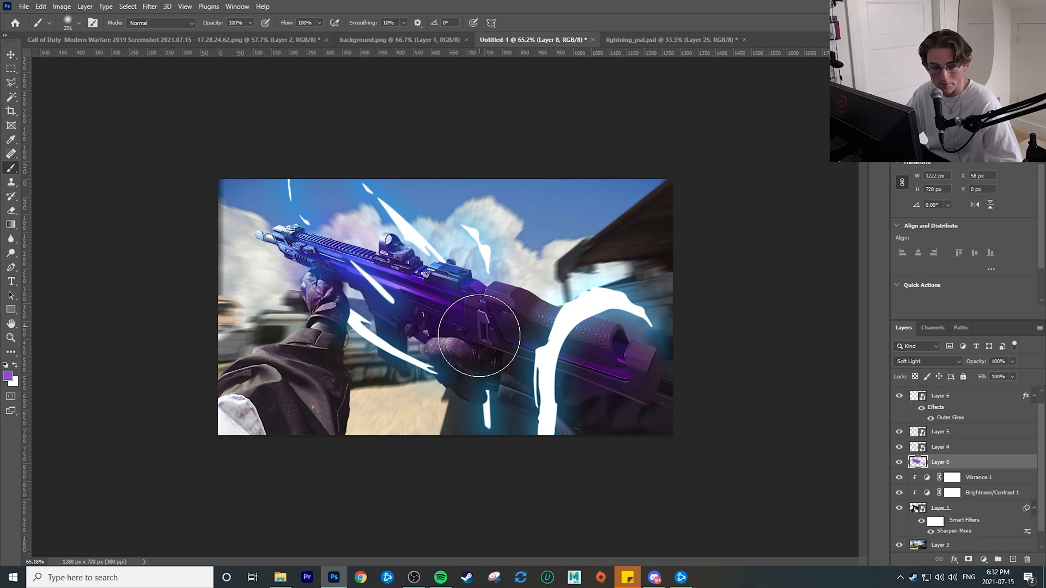
- Add a Brightness/Contrast and a Vibrance adjustment layer directly above the background image, Layer 3
scroll(970, 494, down, 1)
click(969, 531)
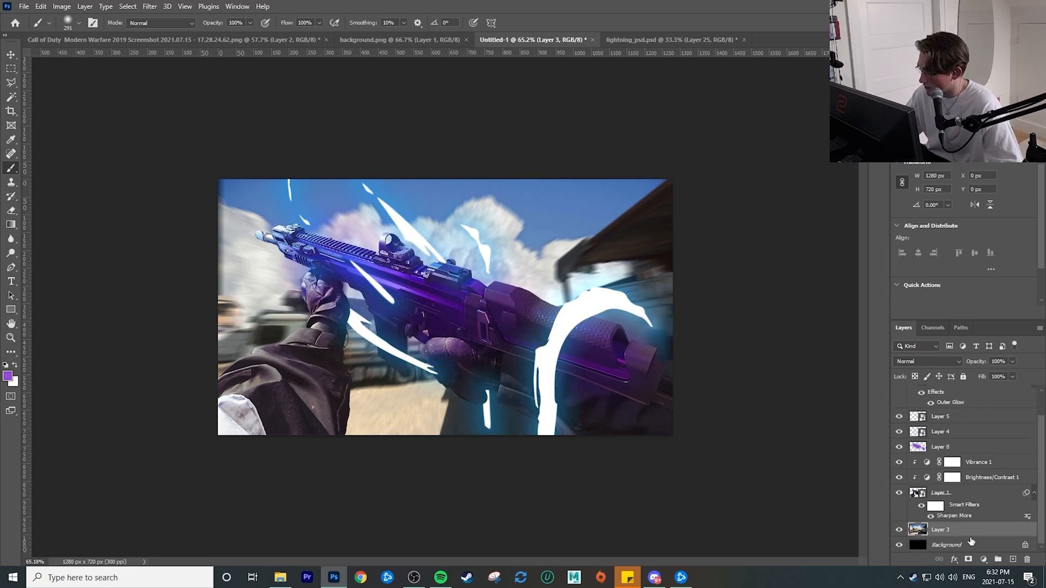
click(983, 560)
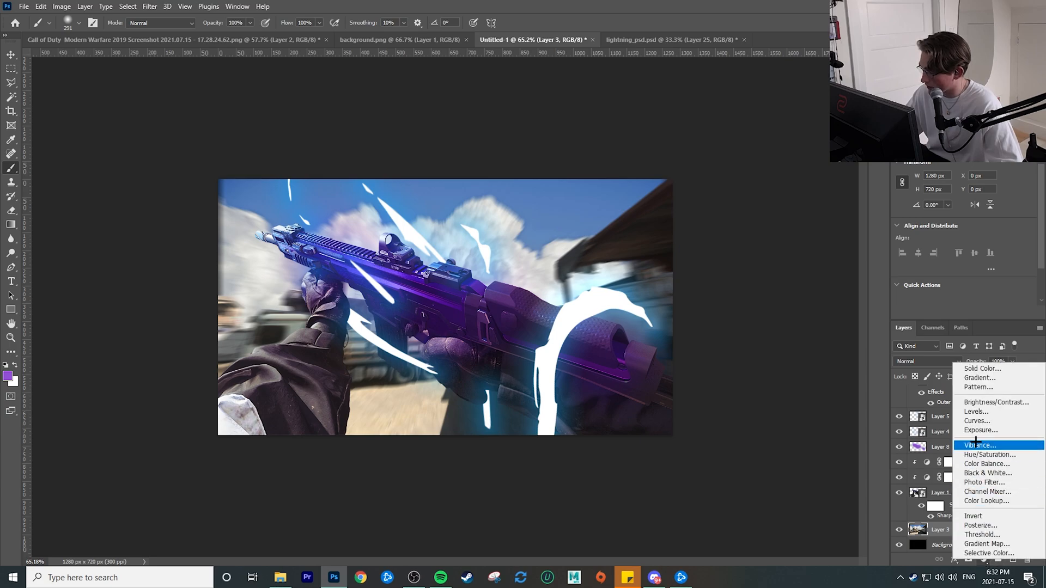
click(984, 402)
click(984, 560)
click(951, 453)
- Clip Brightness/Contrast 2 and Vibrance 2 to the background image and select Layer 3
scroll(986, 515, down, 1)
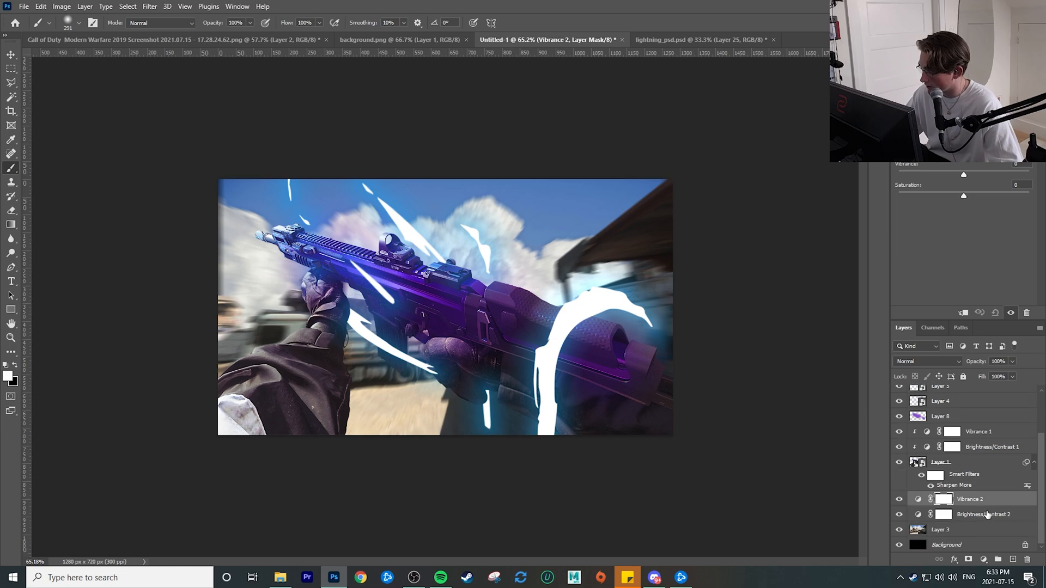
alt+click(959, 522)
alt+click(959, 507)
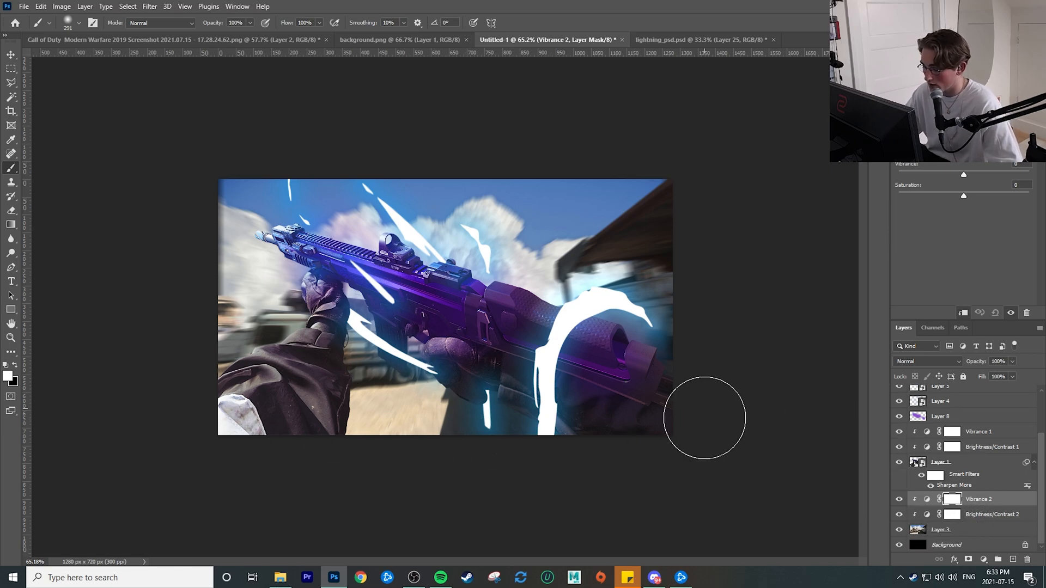
click(960, 534)
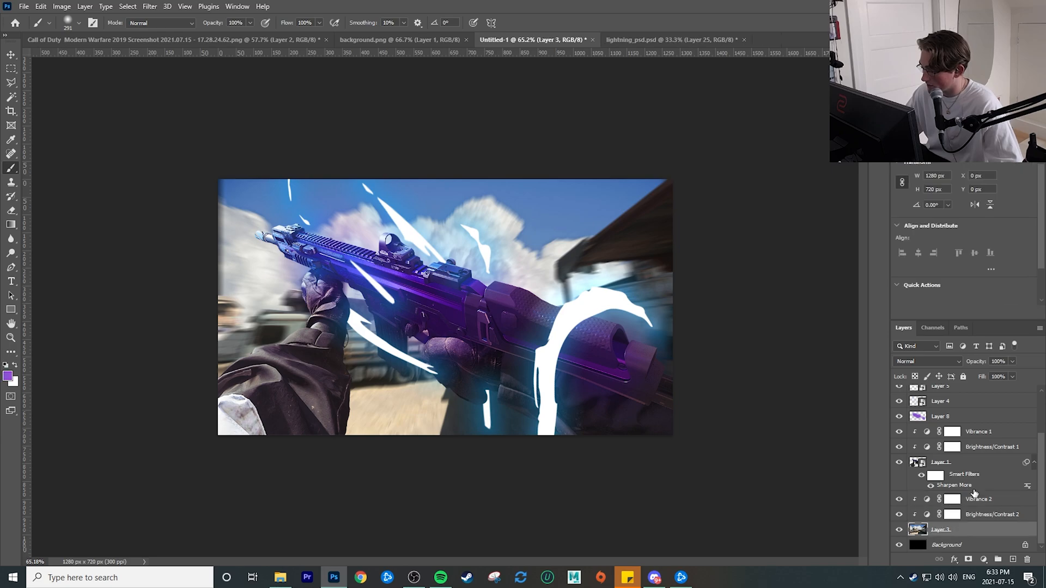
- Set Brightness/Contrast 2 to brightness 11 and contrast 82, and boost the background image's colors with Vibrance 2
click(977, 515)
drag(965, 191, 1002, 215)
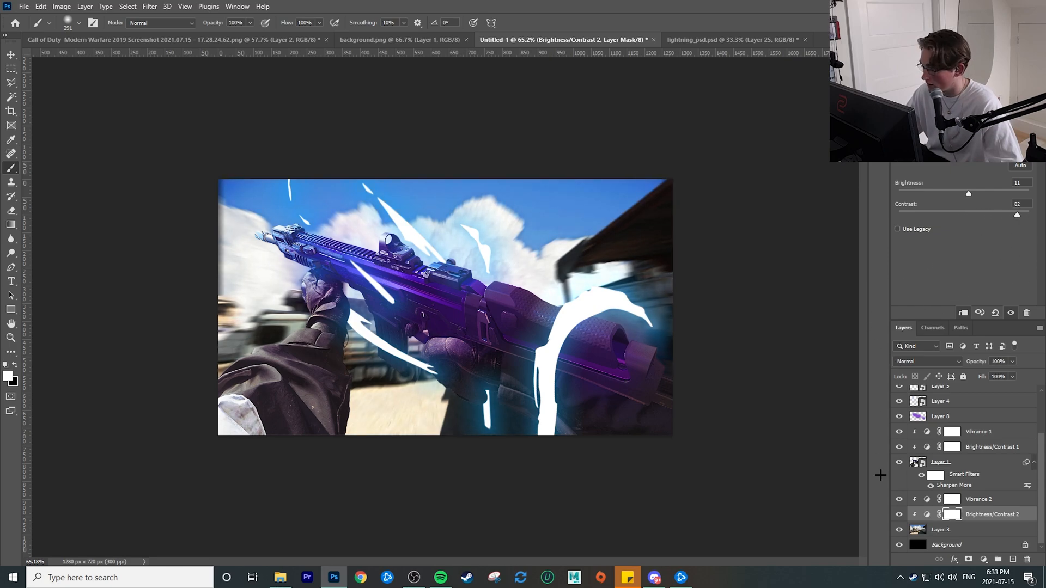
click(971, 500)
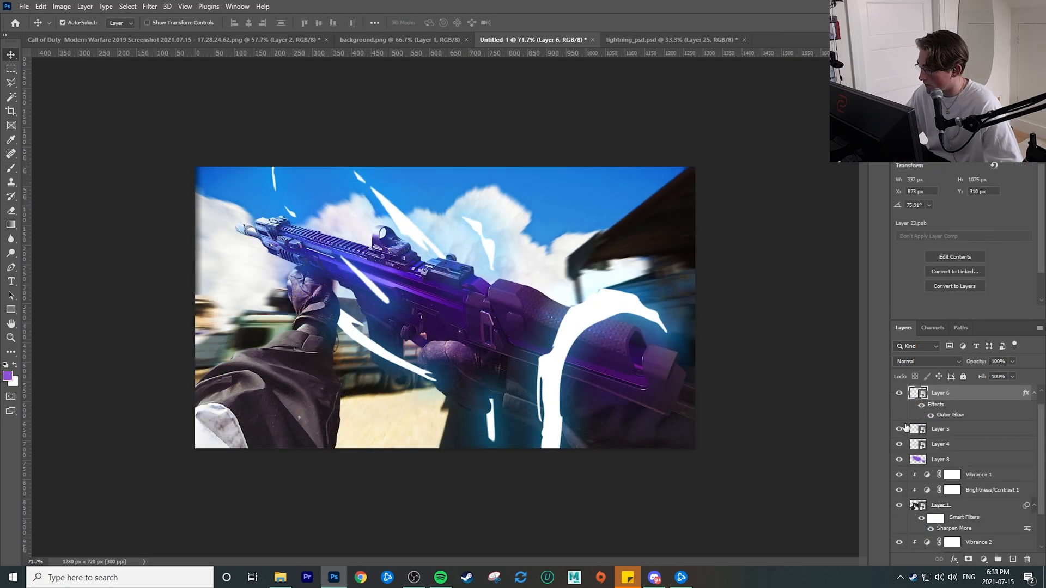
scroll(973, 425, down, 2)
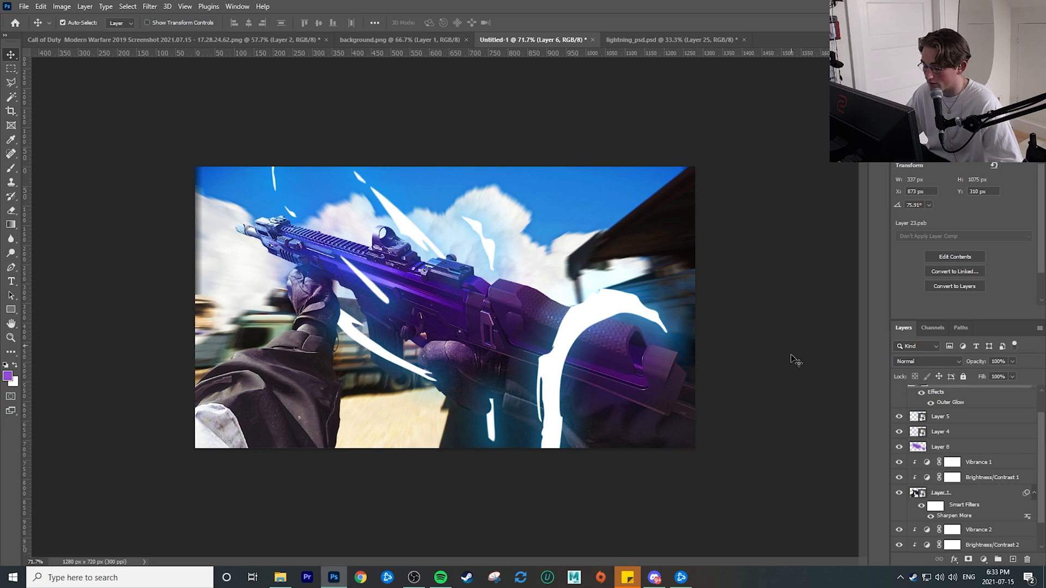
scroll(959, 452, up, 2)
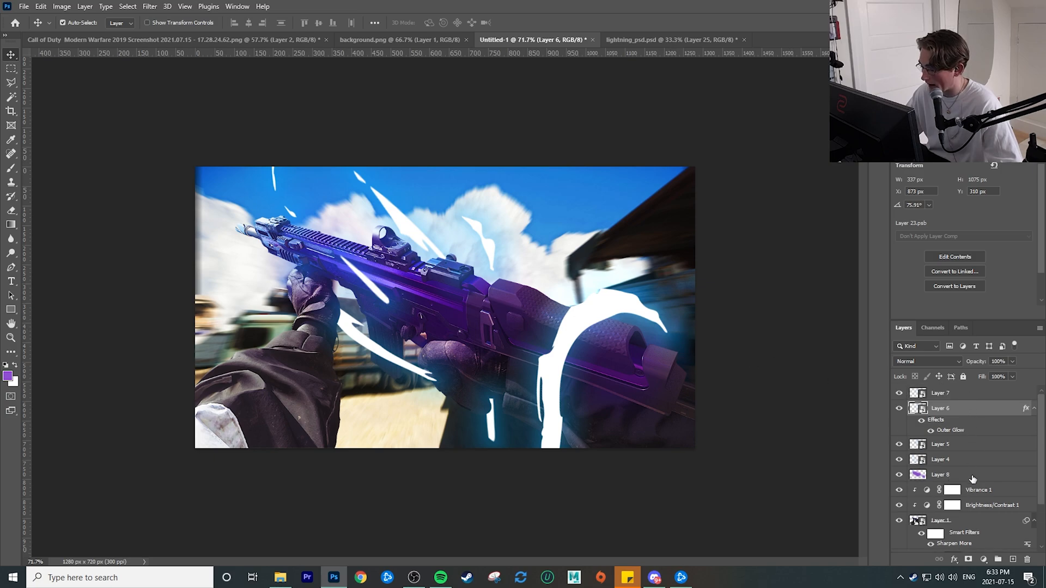
- Save the layered thumbnail as a new Photoshop file named "my aim is faster.psd"
click(24, 7)
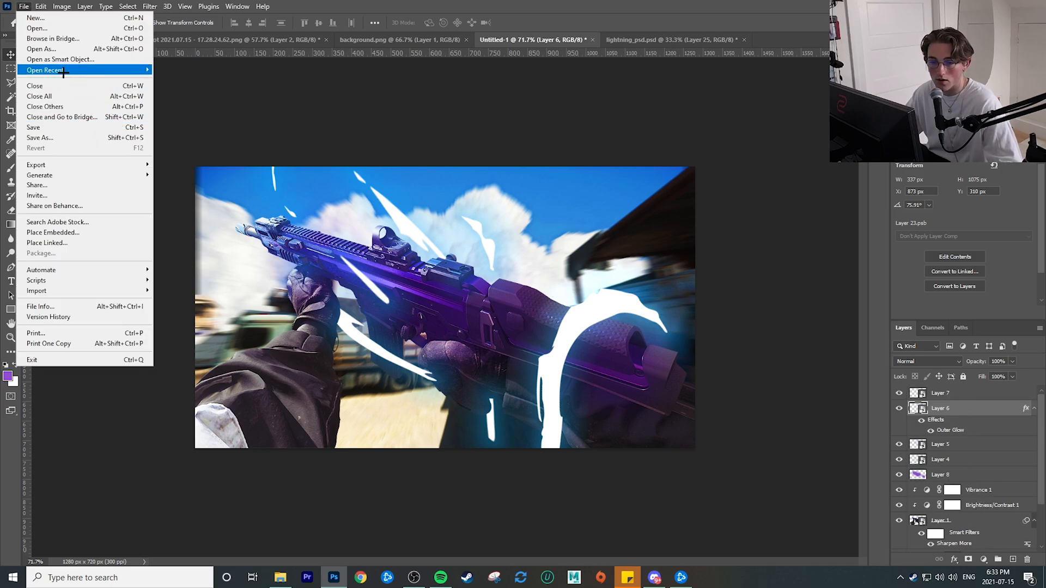
click(70, 137)
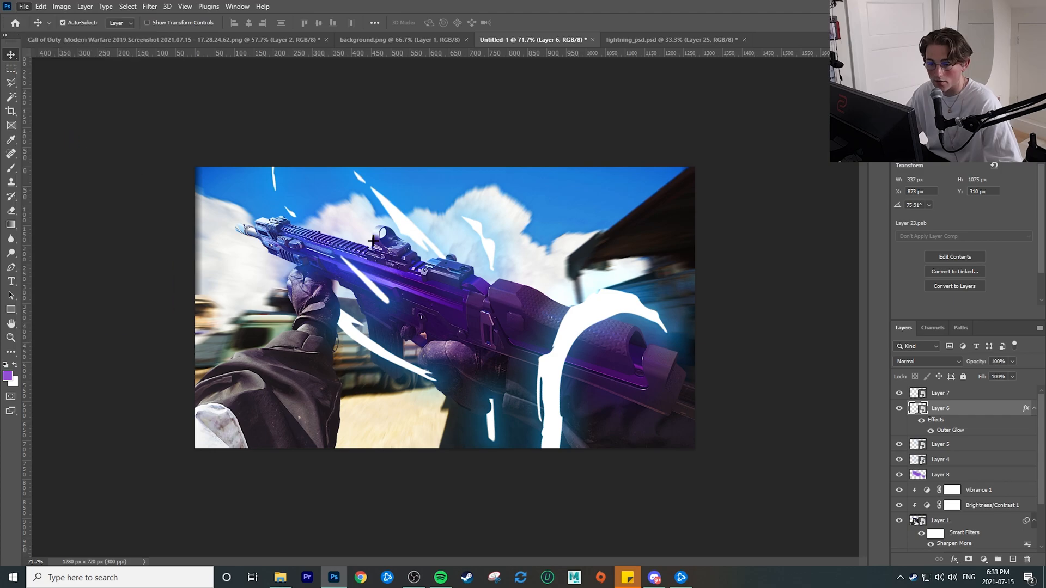
text(my micro flicks)
click(430, 339)
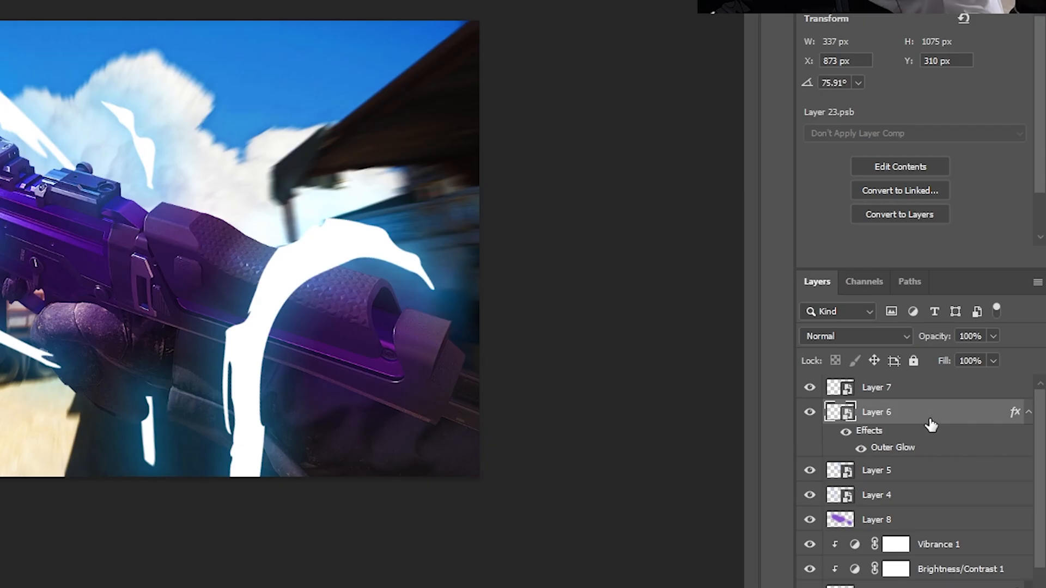
- Flatten the image into a single layer and unlock the resulting background layer
right_click(932, 425)
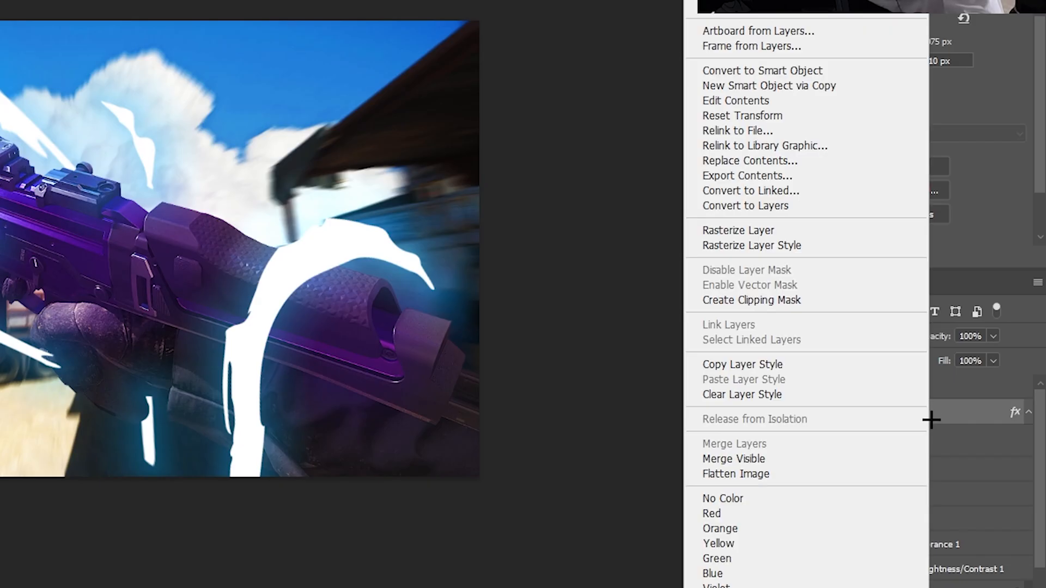
click(766, 474)
click(1013, 388)
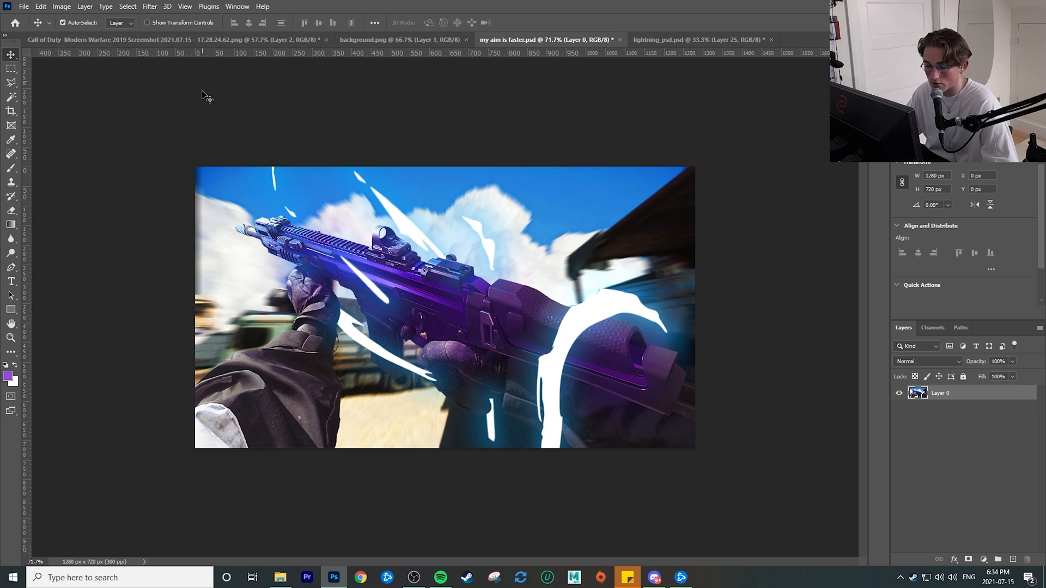
- Try a 50-300mm Zoom lens flare at 116% brightness in the image's upper-right corner and undo it
click(150, 7)
mouse_move(234, 200)
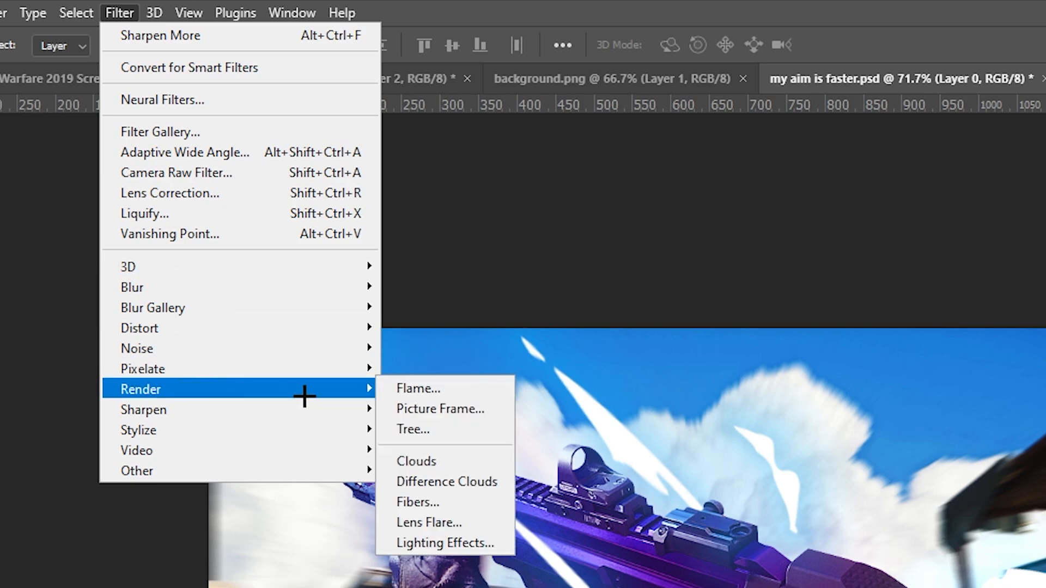
click(430, 522)
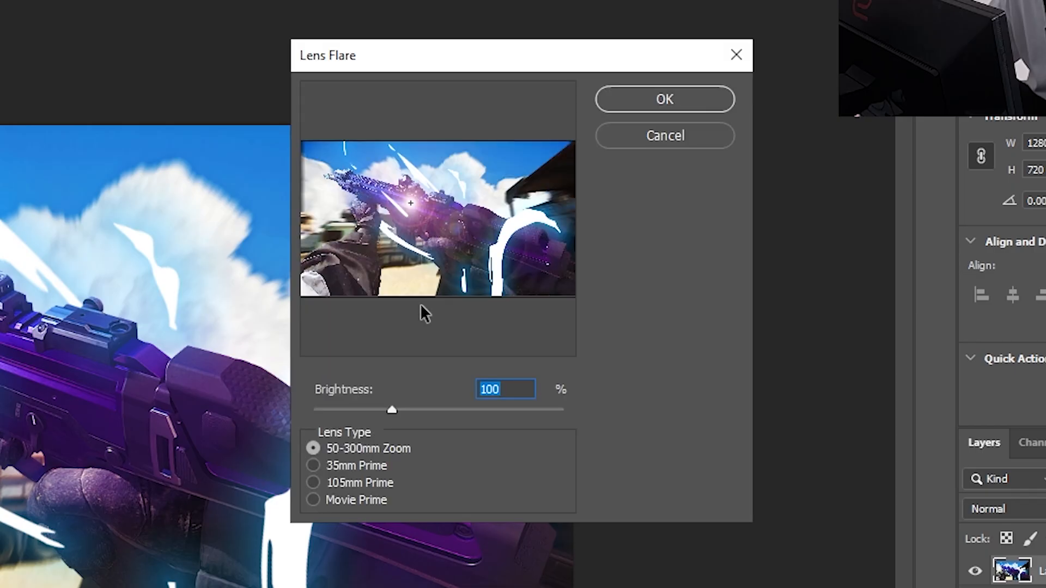
drag(495, 63, 556, 68)
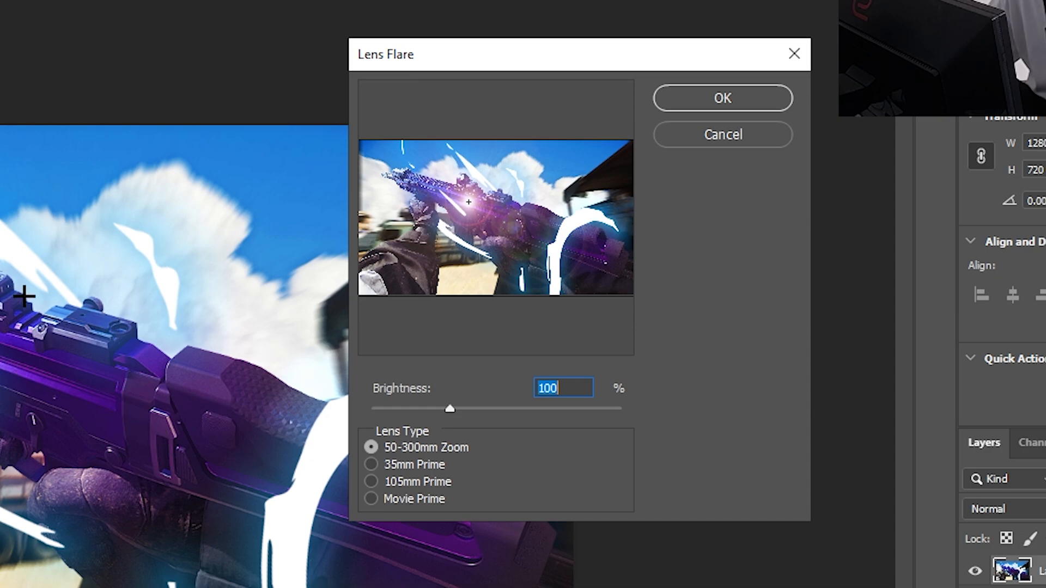
drag(464, 203, 463, 181)
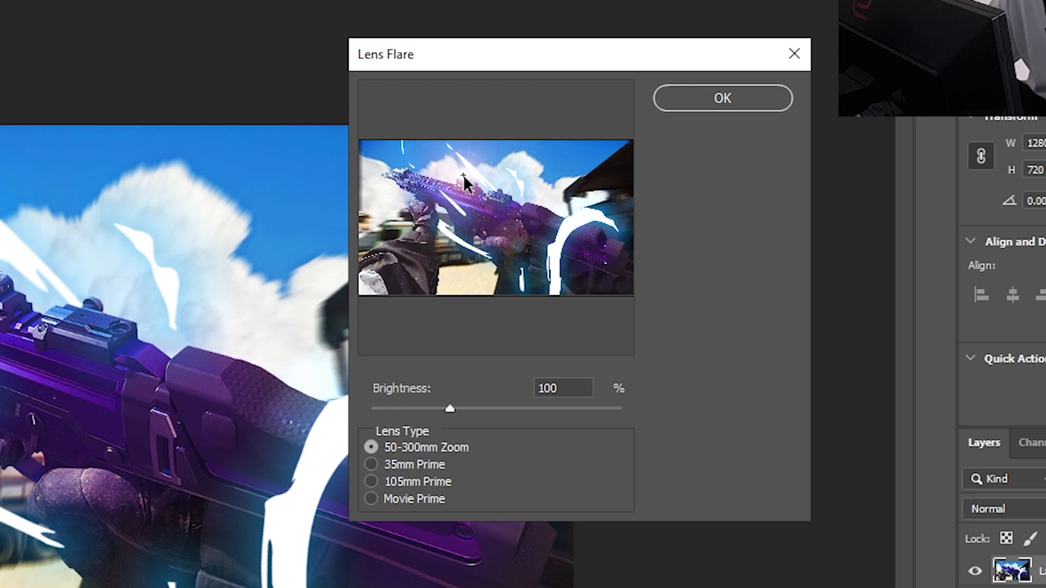
drag(450, 409, 420, 410)
drag(466, 182, 631, 149)
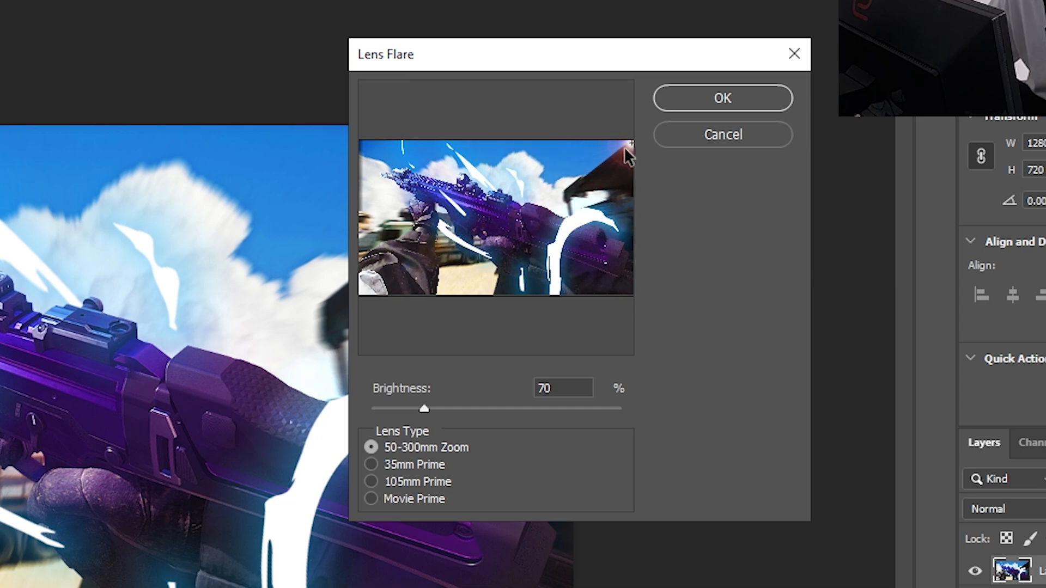
drag(434, 412, 460, 402)
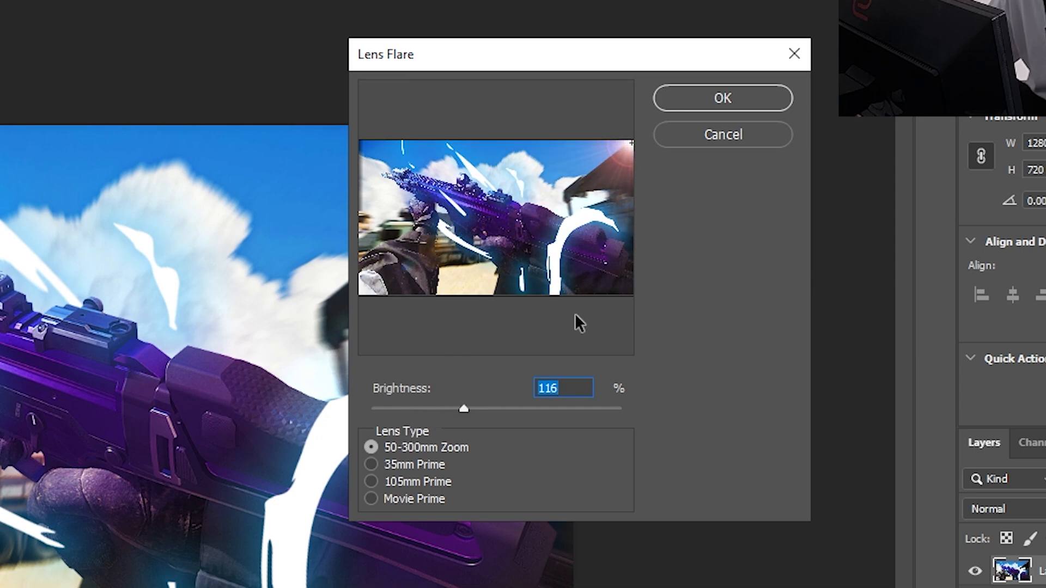
click(702, 94)
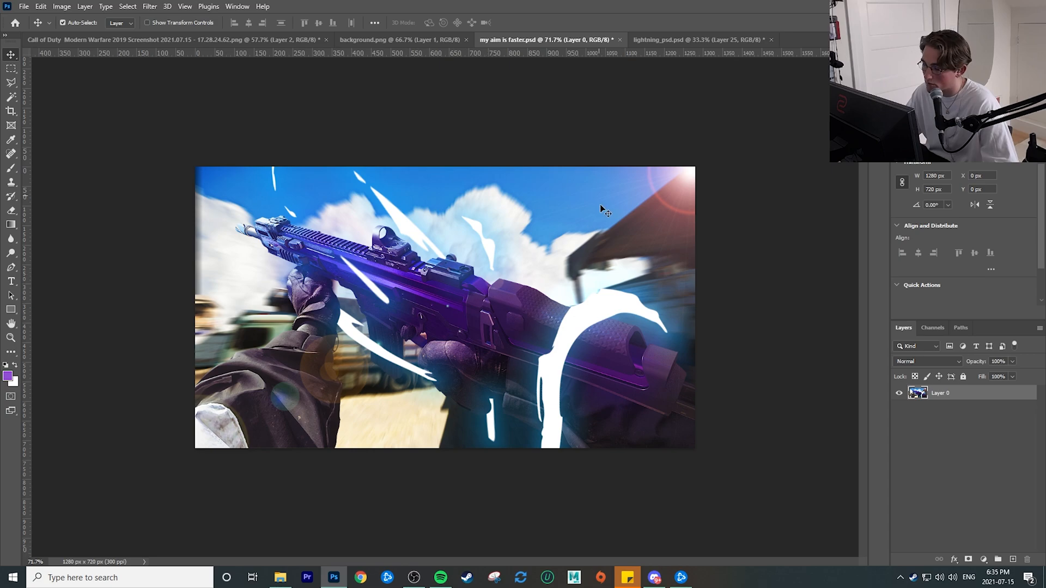
key(ctrl+z)
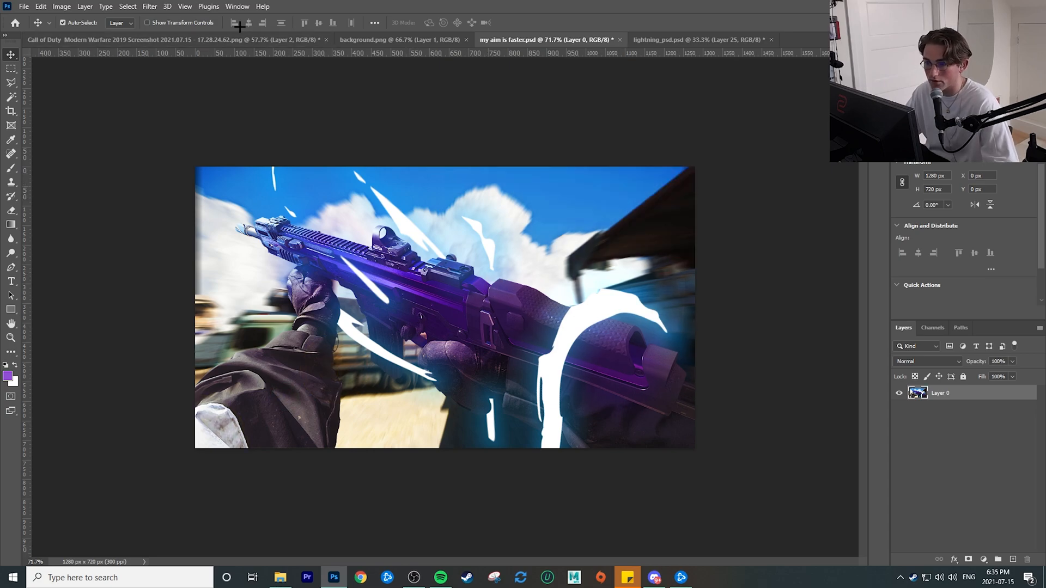
- Render a lens flare on the large lightning arc, trying the 35mm Prime, 105mm Prime and Movie Prime lens types
click(149, 6)
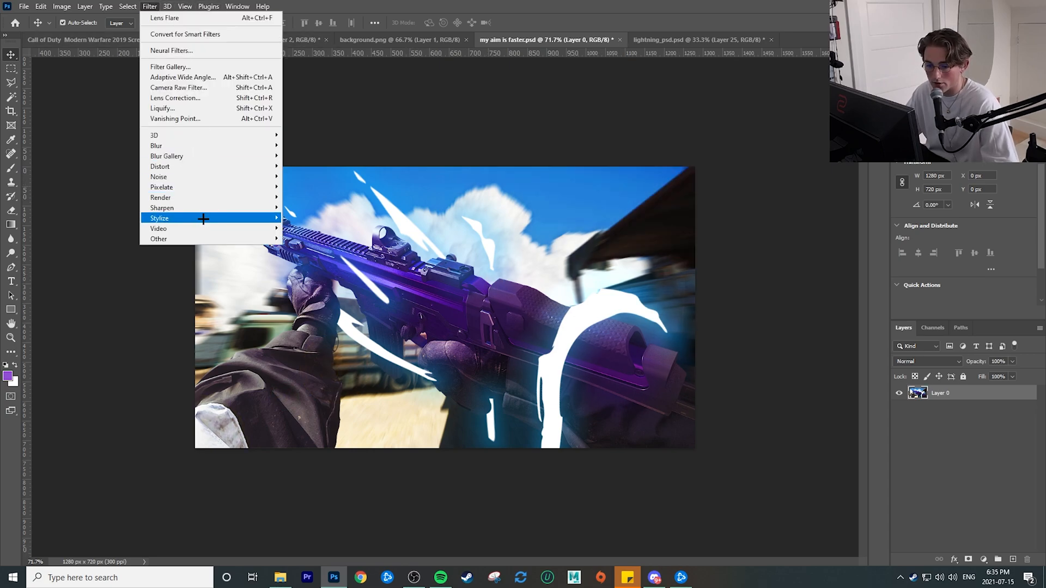
mouse_move(206, 201)
click(309, 264)
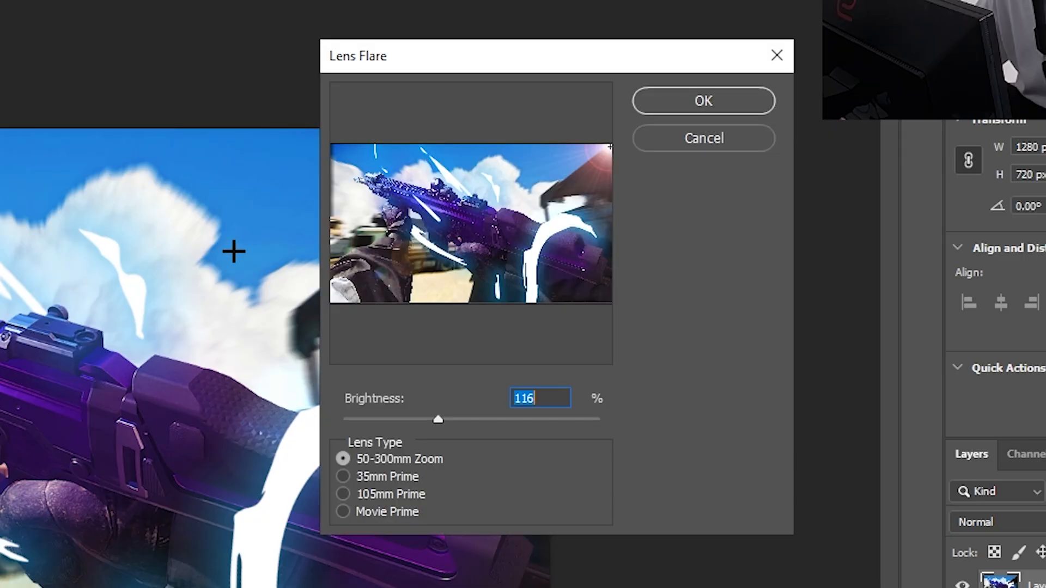
drag(437, 420, 440, 420)
drag(518, 235, 460, 158)
click(344, 478)
click(343, 494)
click(342, 512)
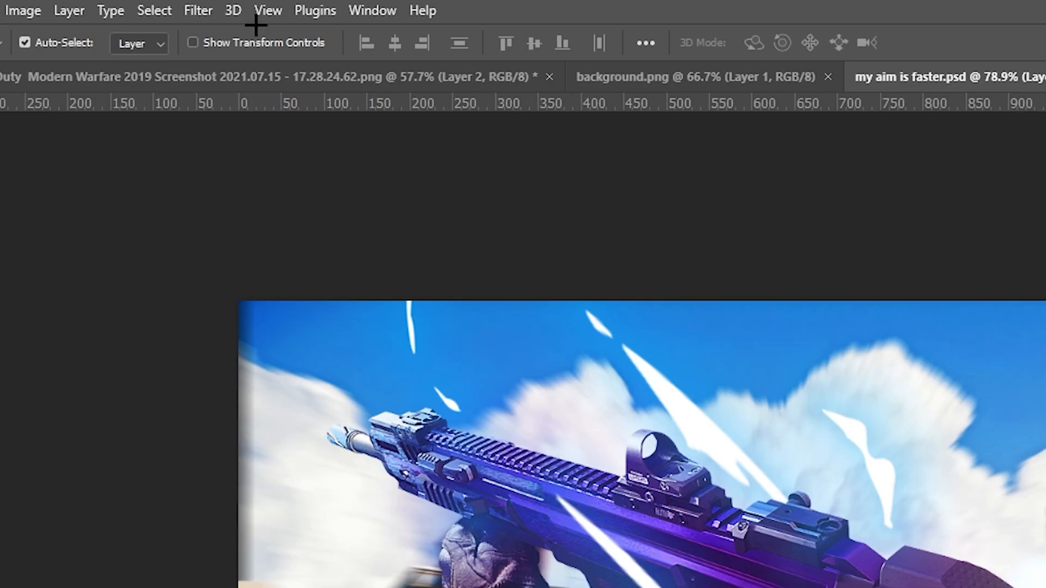
- Grade the flattened image with the Camera Raw Filter, going through its Basic, Color Grading, Color Mixer and Detail adjustments
click(197, 10)
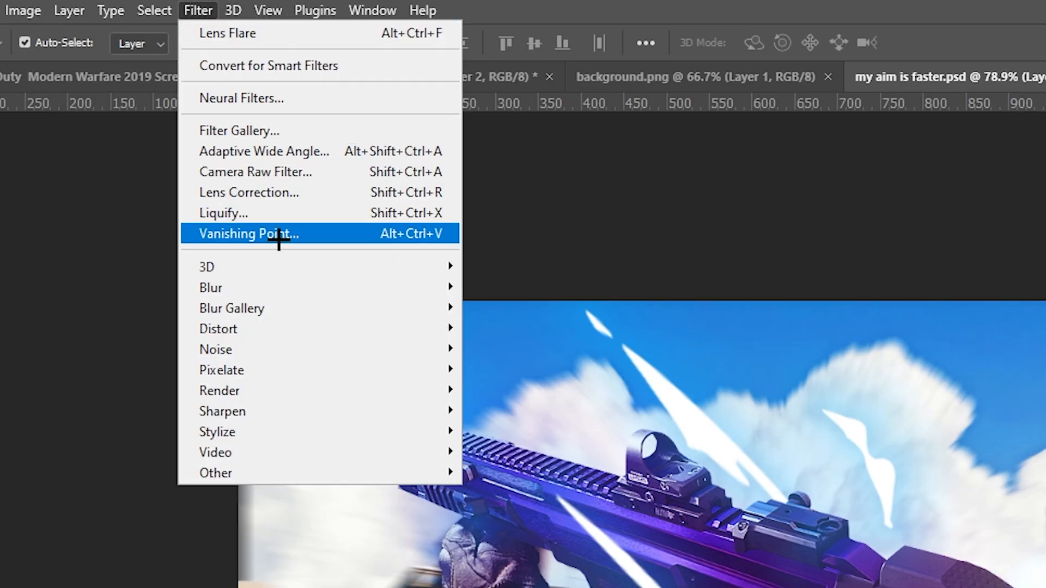
click(274, 173)
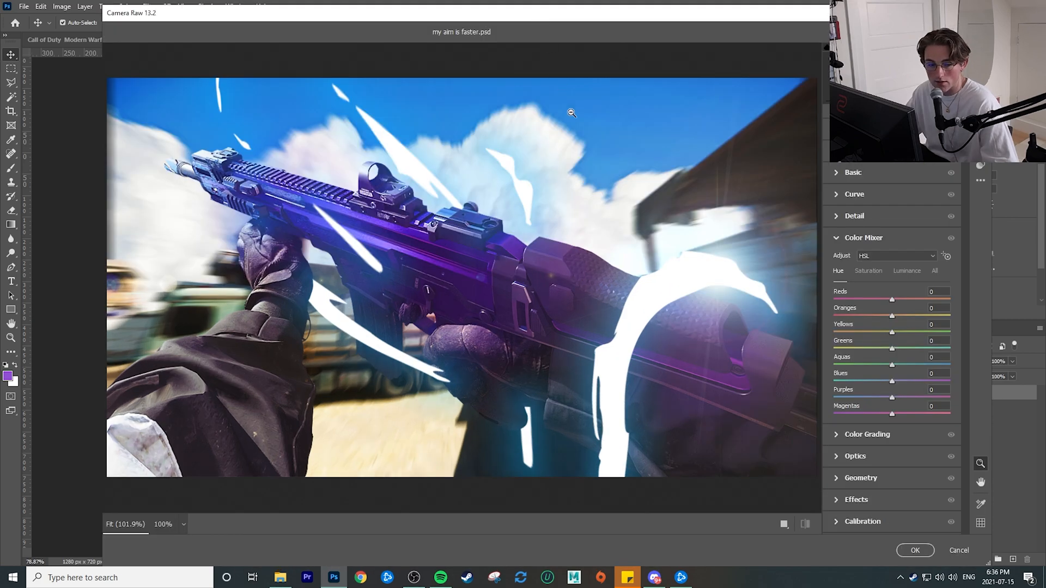
drag(724, 14, 562, 60)
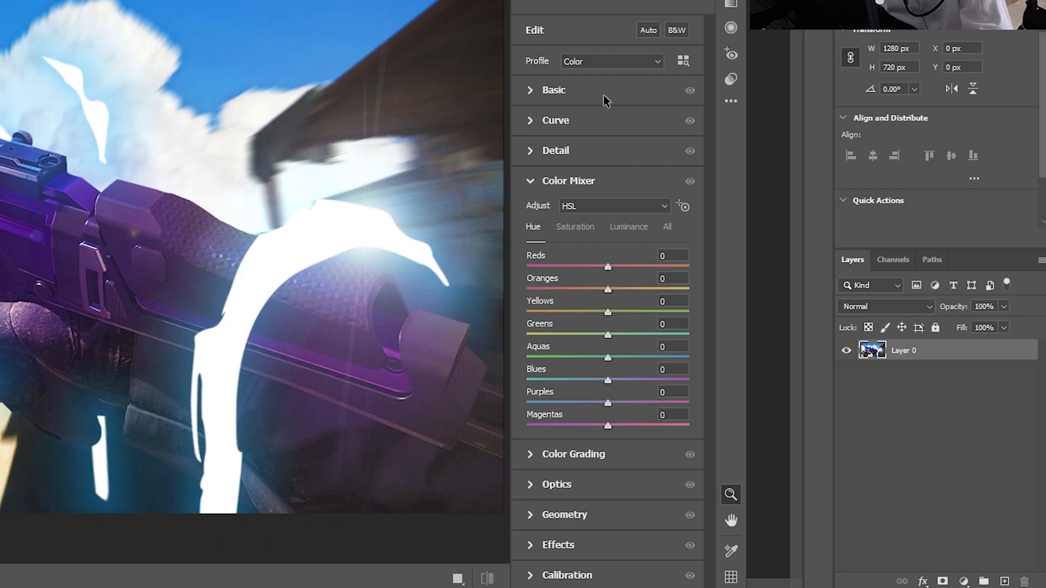
click(533, 90)
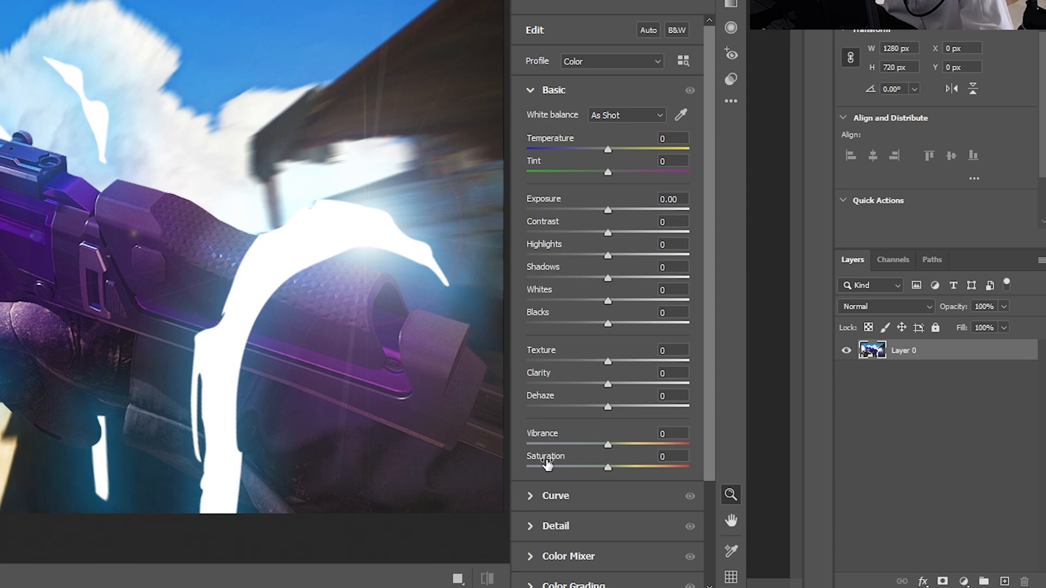
drag(708, 152, 607, 344)
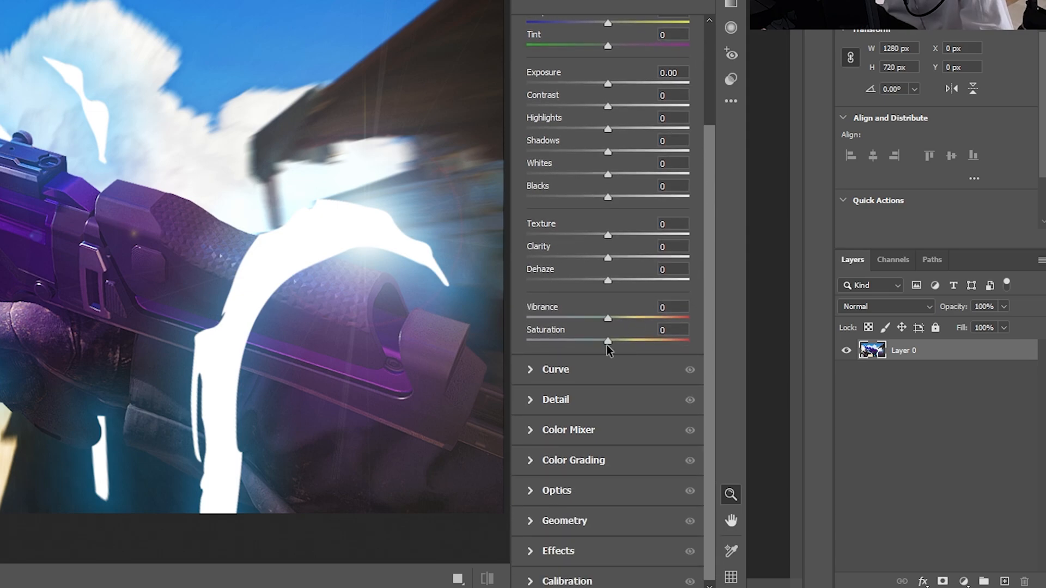
click(528, 463)
click(531, 184)
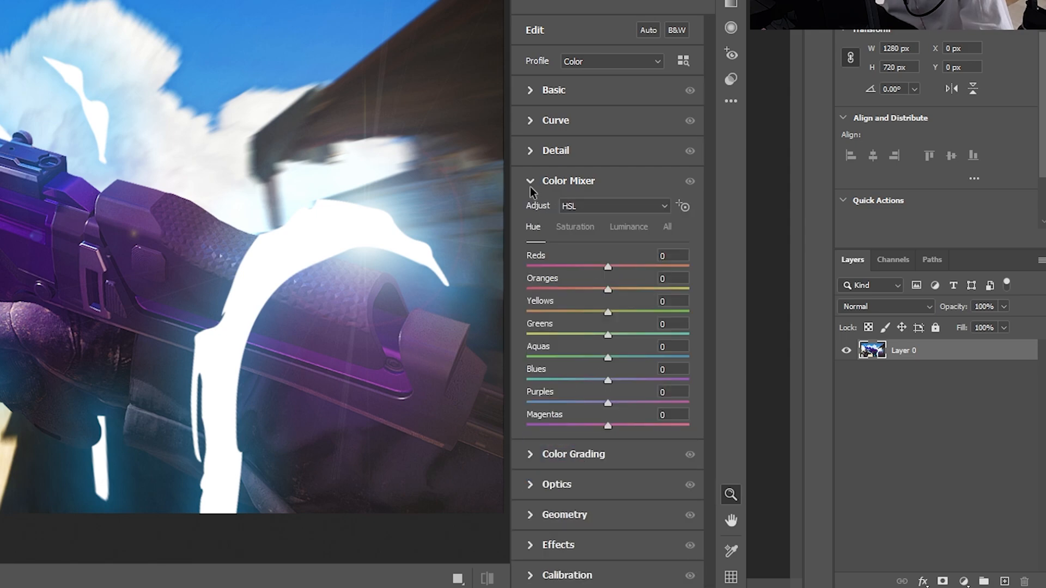
click(531, 152)
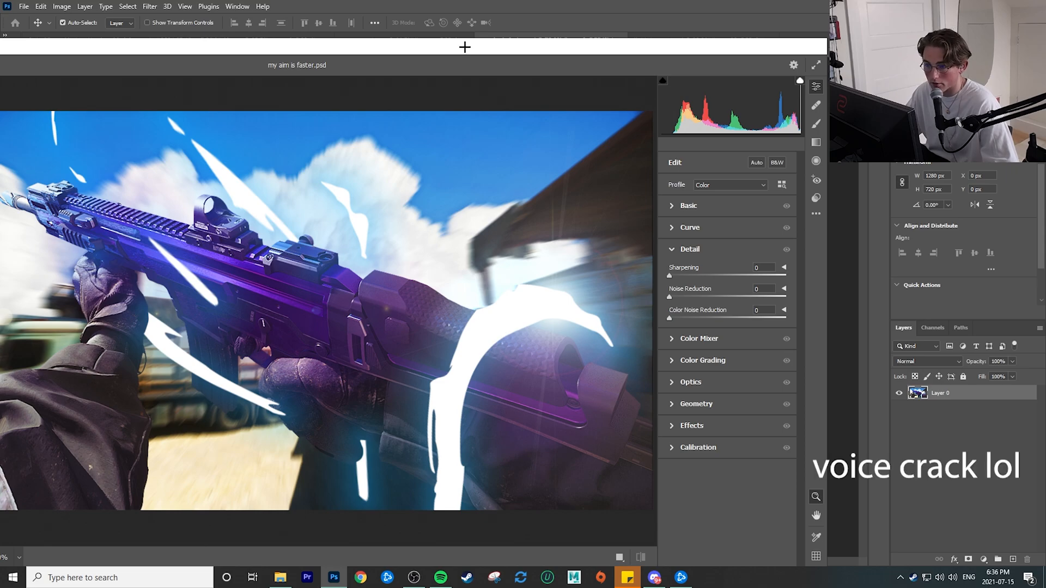
drag(453, 44, 584, 19)
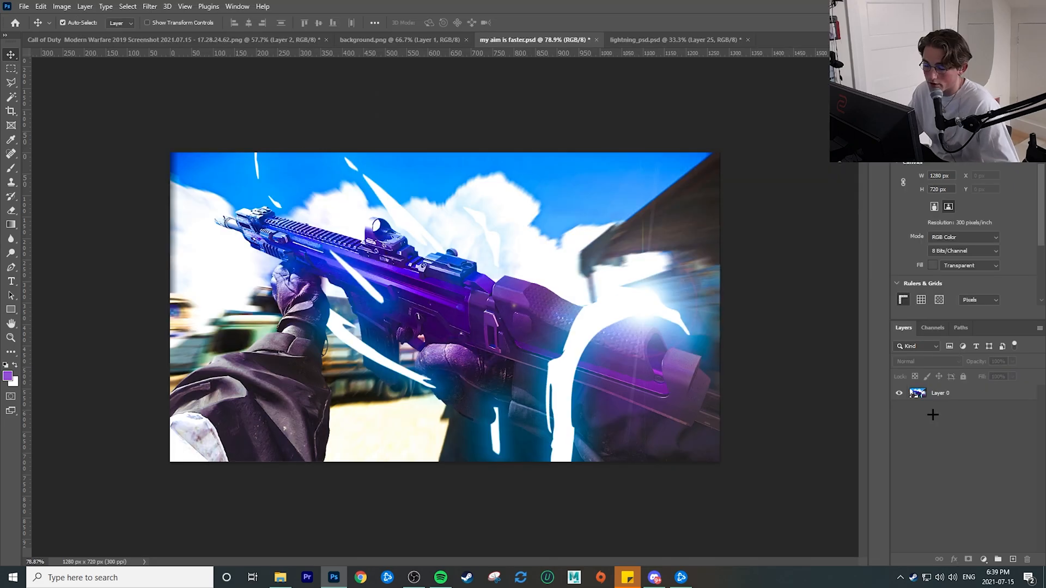
key(ctrl+plus)
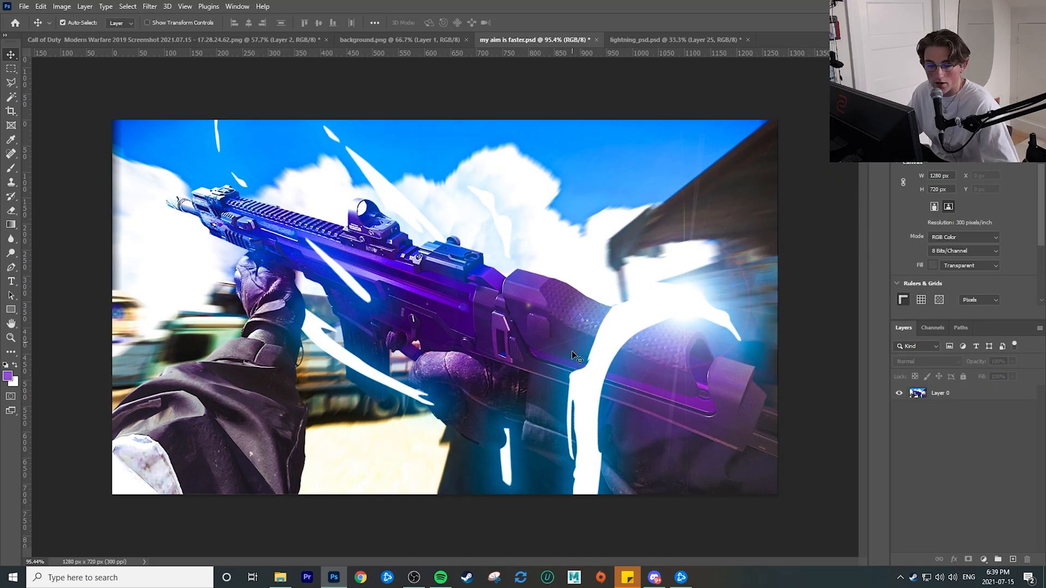